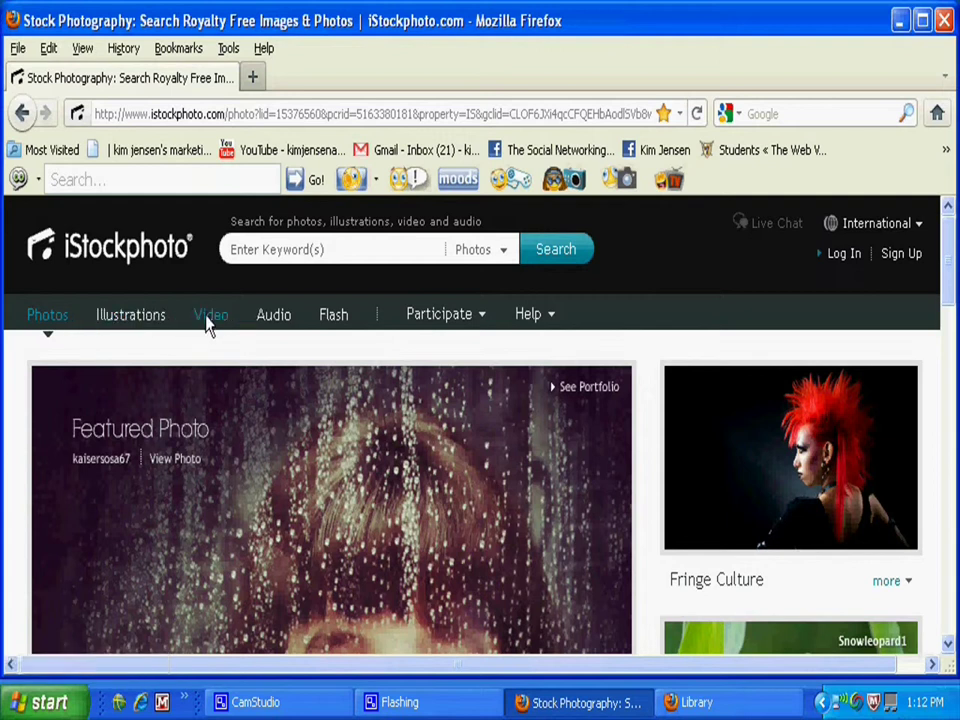
Search the iStockphoto photo collection for "kitty" using the suggested Domestic Cat meaning
click(54, 322)
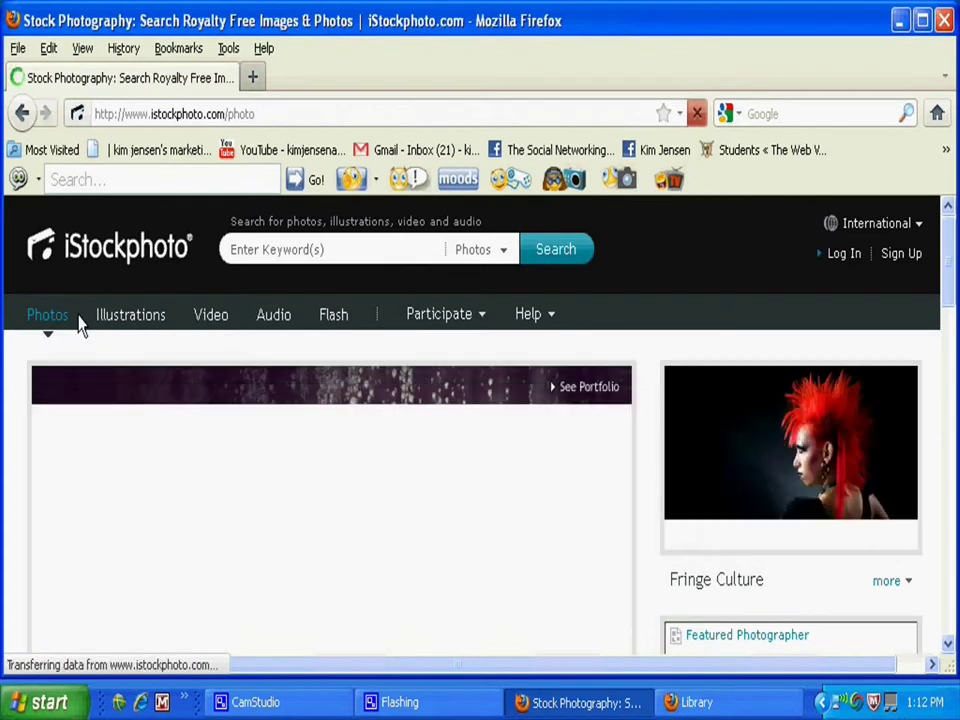
click(232, 252)
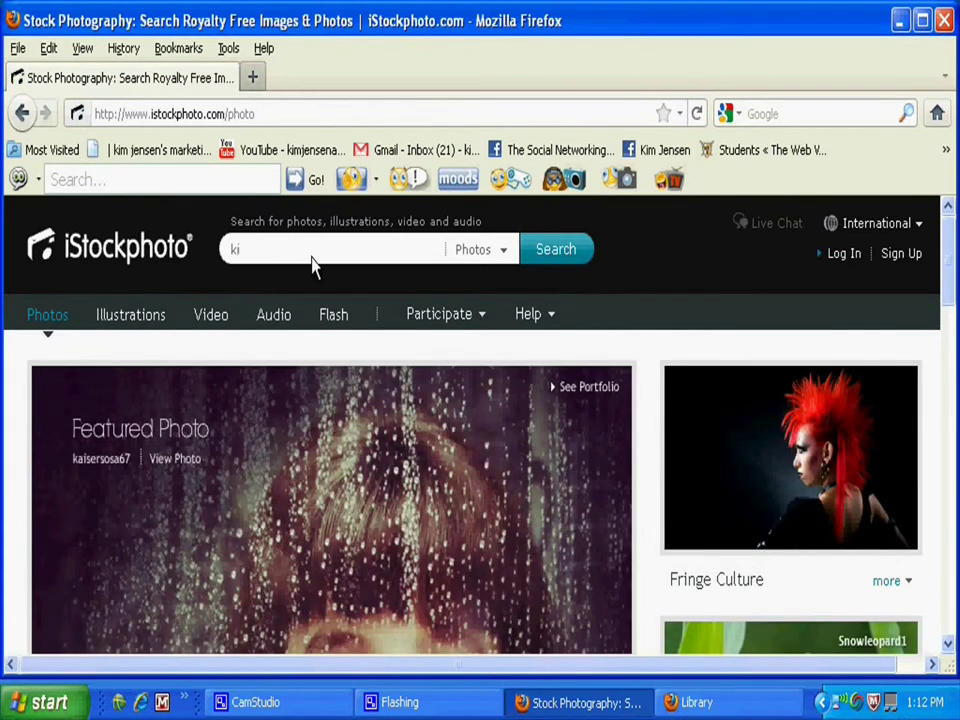
text(kitti)
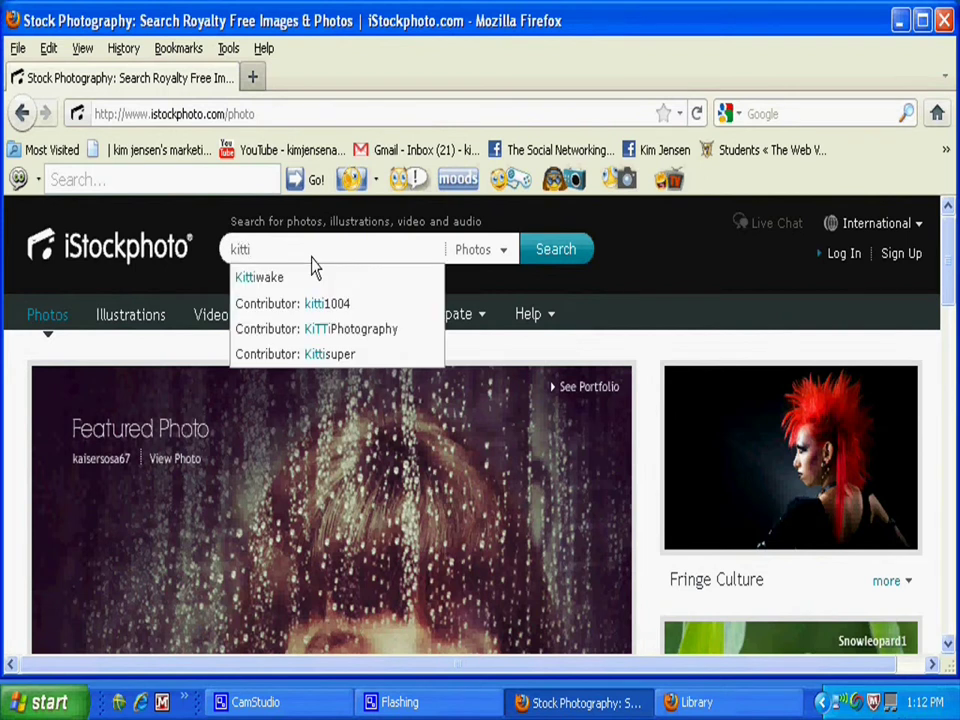
key(BackSpace)
text(y)
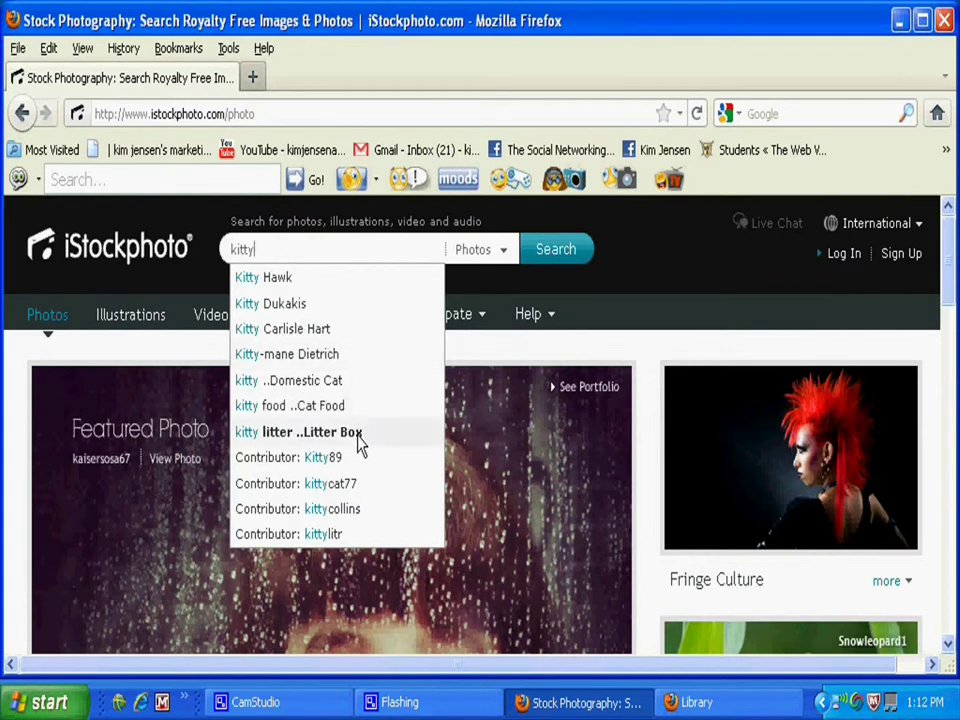
click(296, 390)
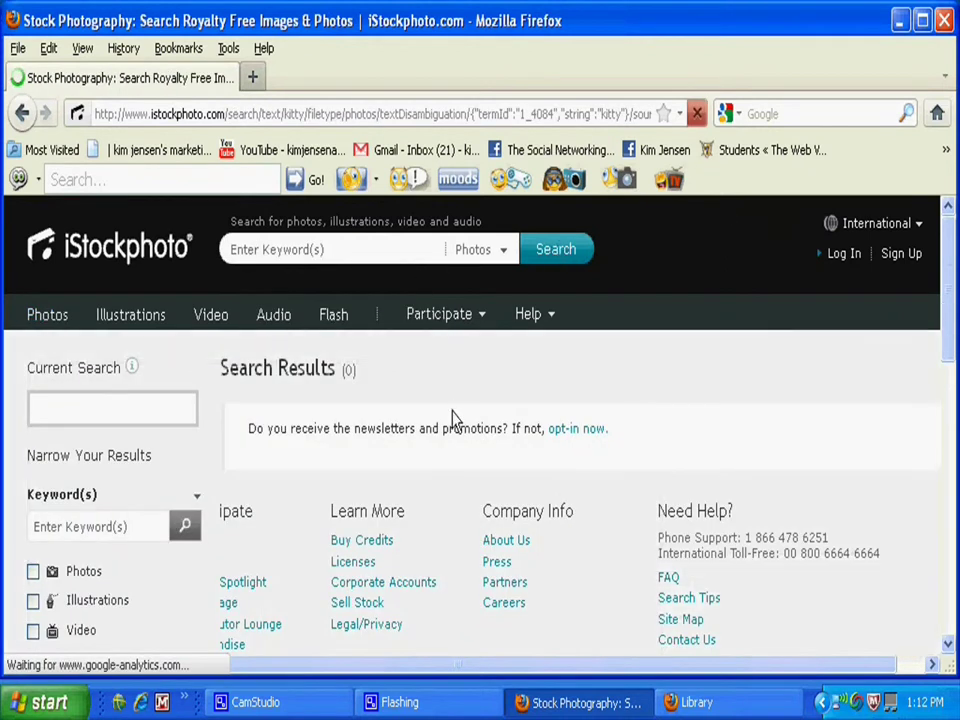
Find the tabby kitten in a playful crouch among the photo results and open its "Funny kitten" page
scroll(455, 428, down, 3)
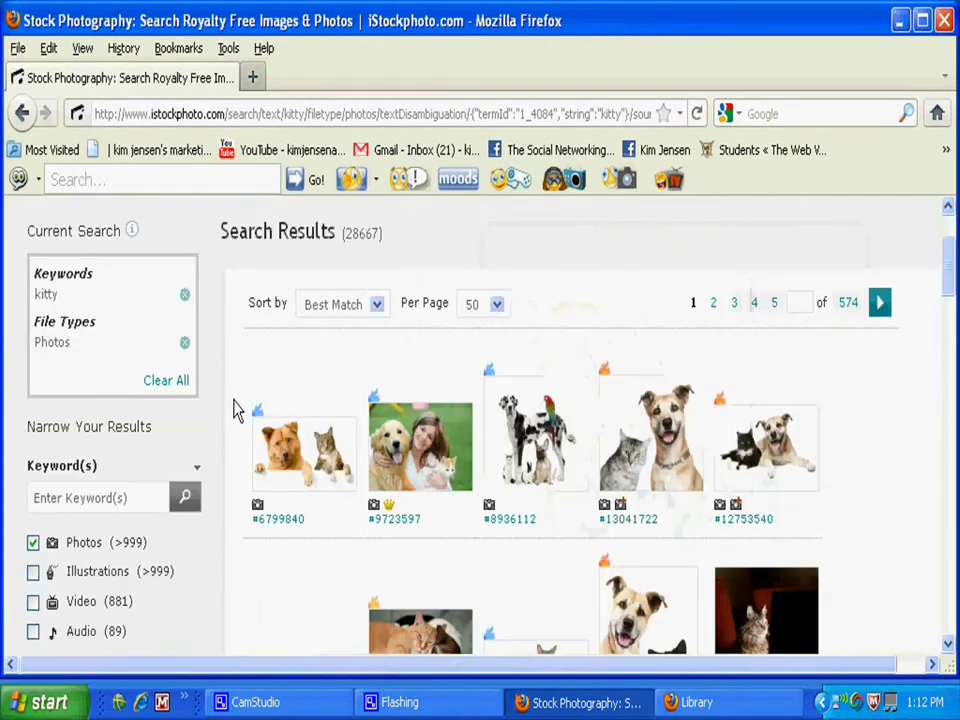
scroll(255, 385, down, 9)
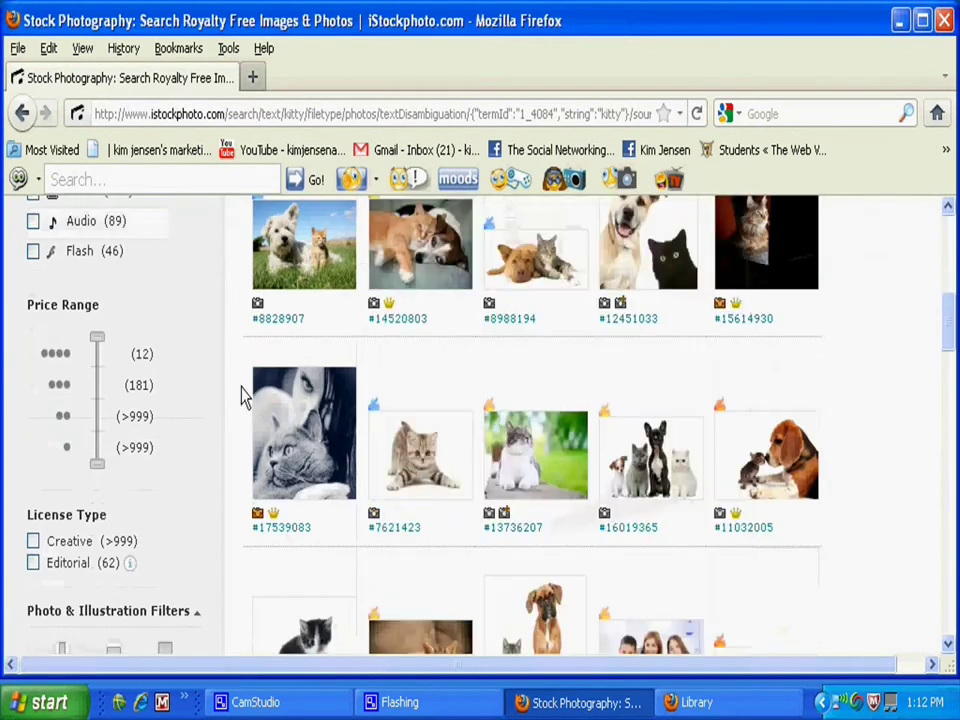
mouse_move(412, 462)
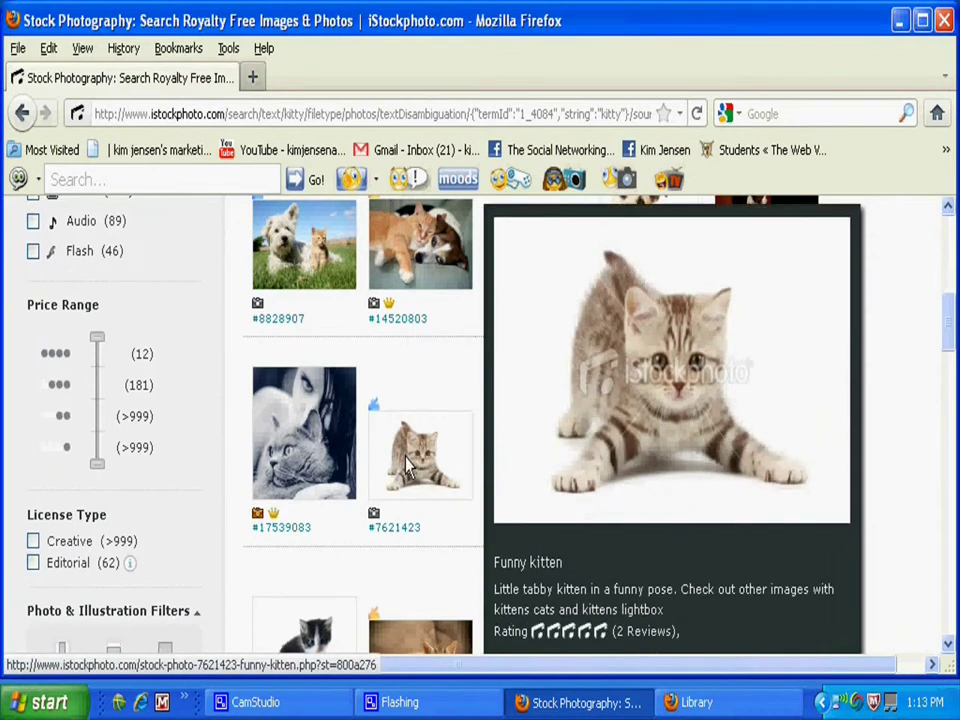
click(402, 458)
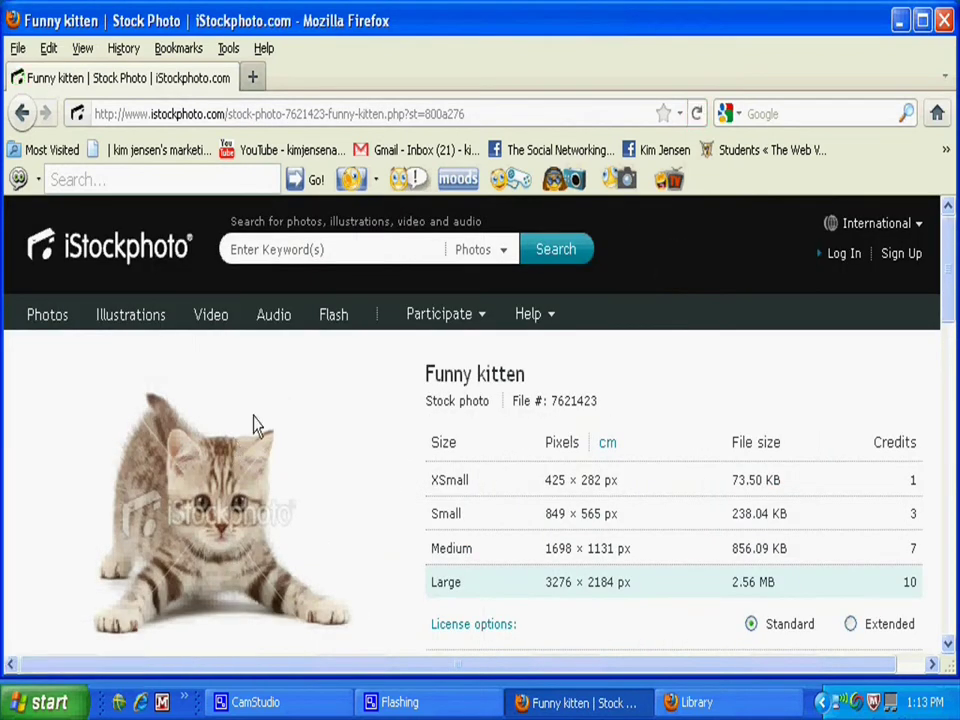
Choose the XSmall 425 × 282 px size for the Funny kitten photo
scroll(320, 428, down, 3)
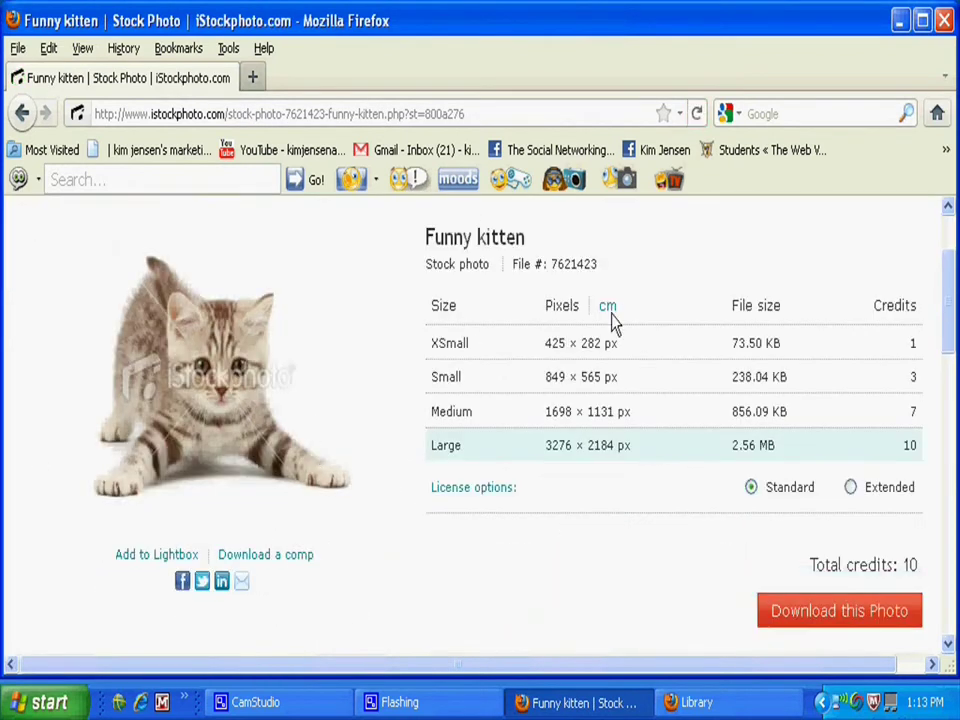
click(564, 347)
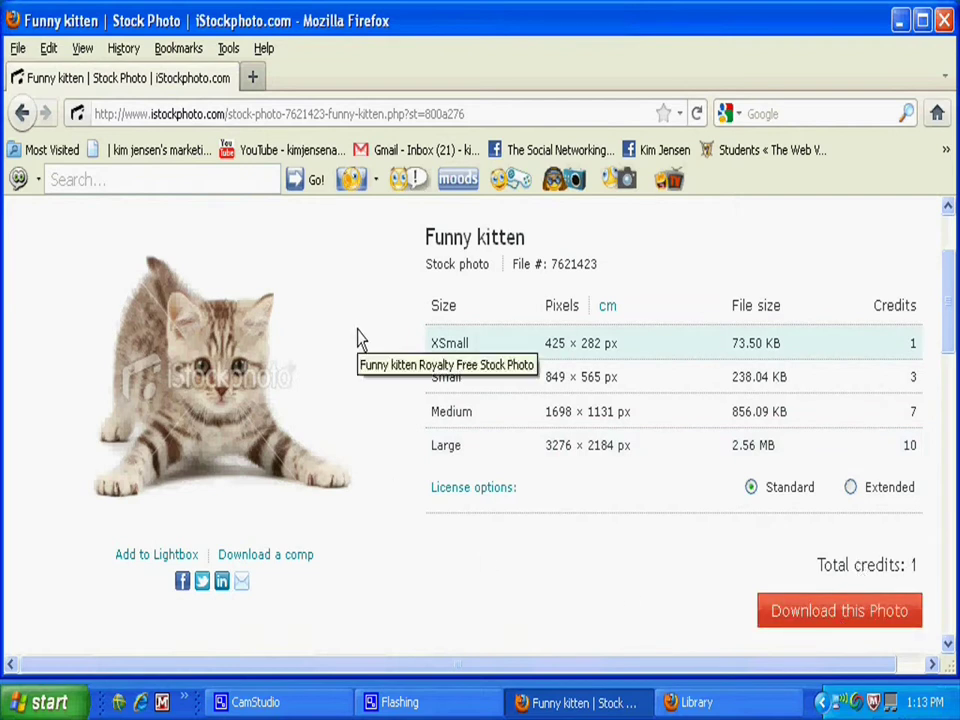
scroll(361, 340, up, 3)
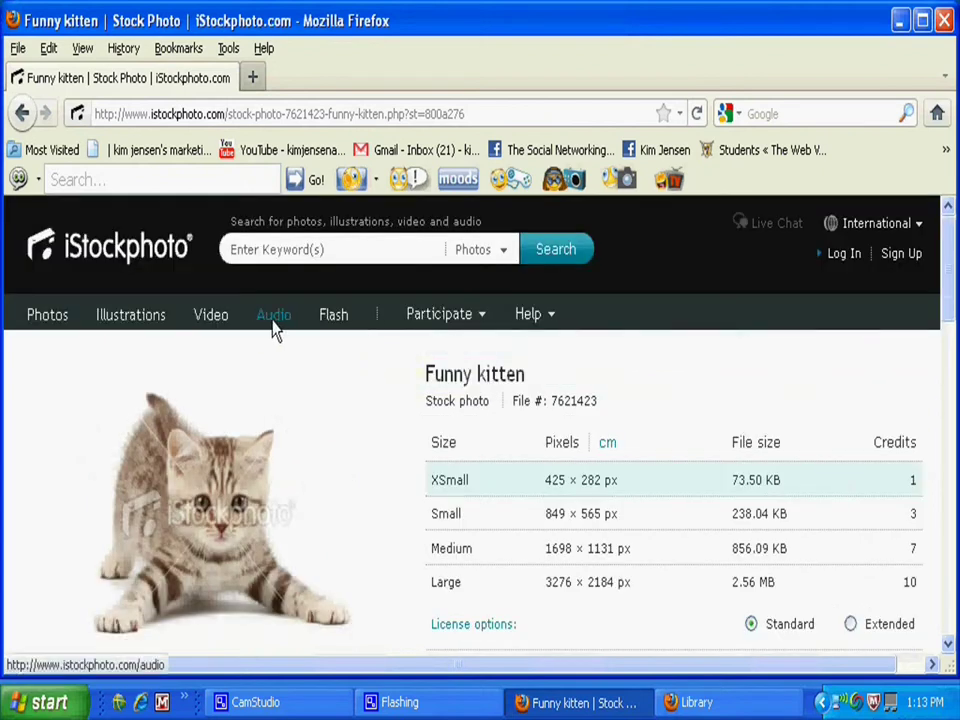
Search the iStockphoto video collection for "eyes"
click(221, 317)
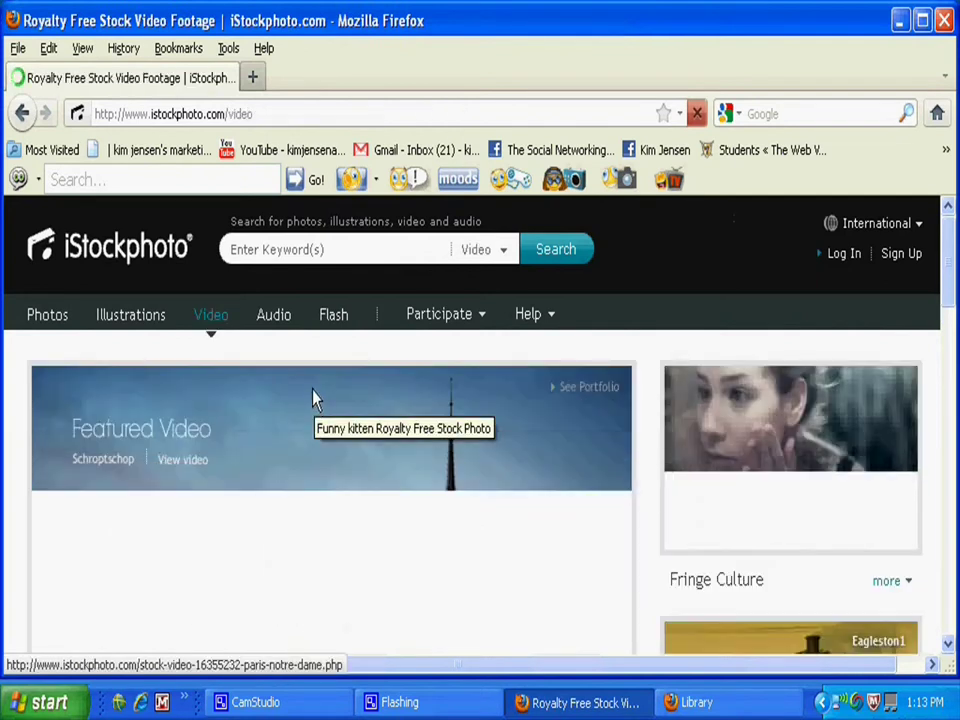
click(247, 254)
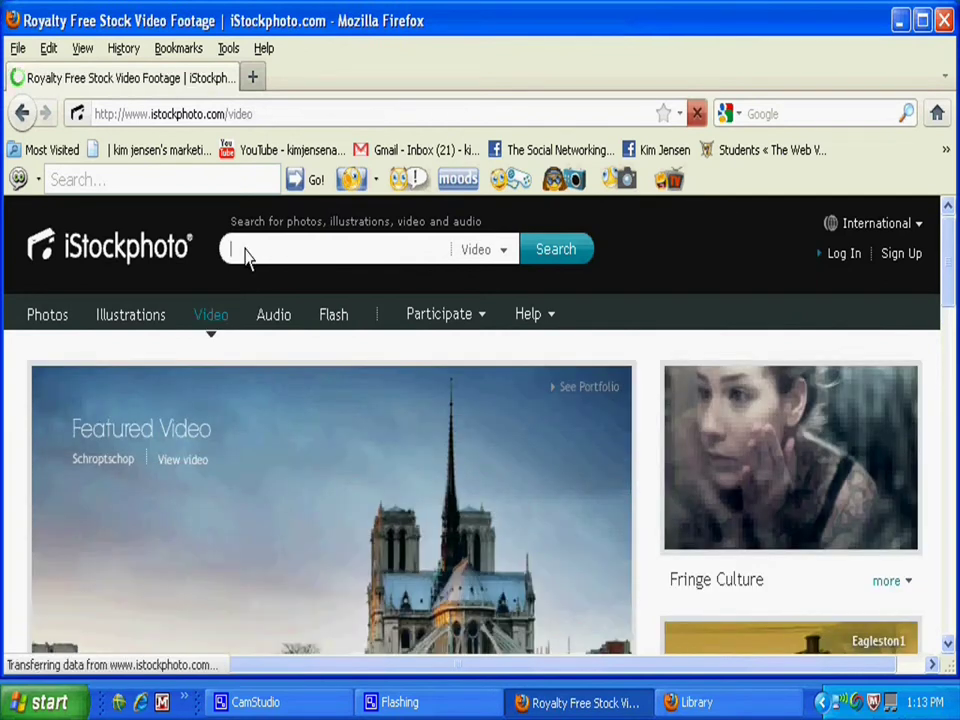
text(eye)
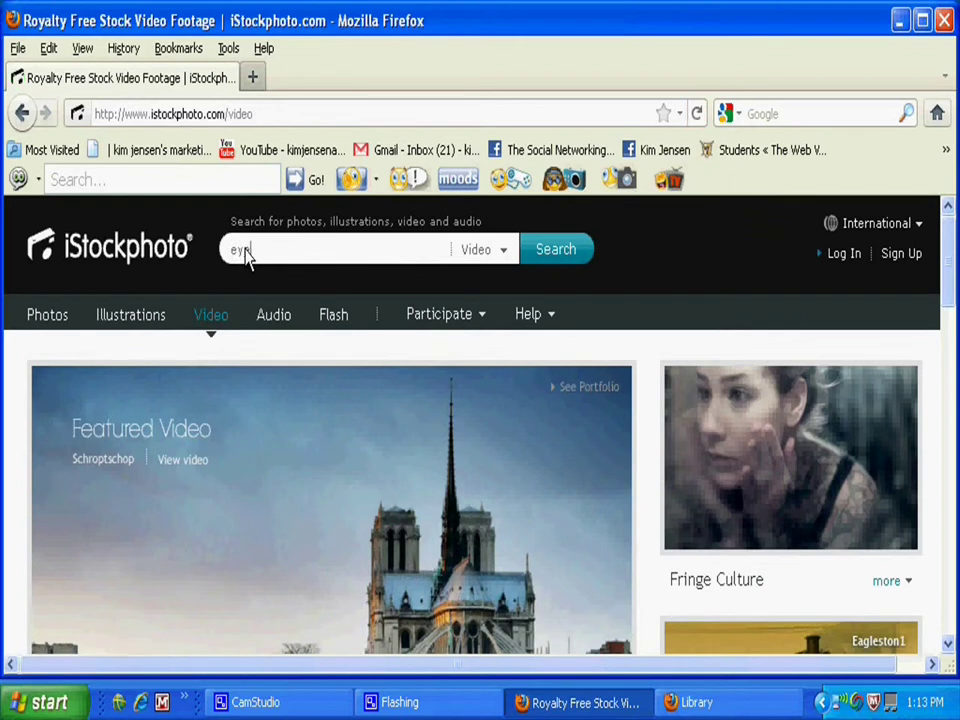
text(s)
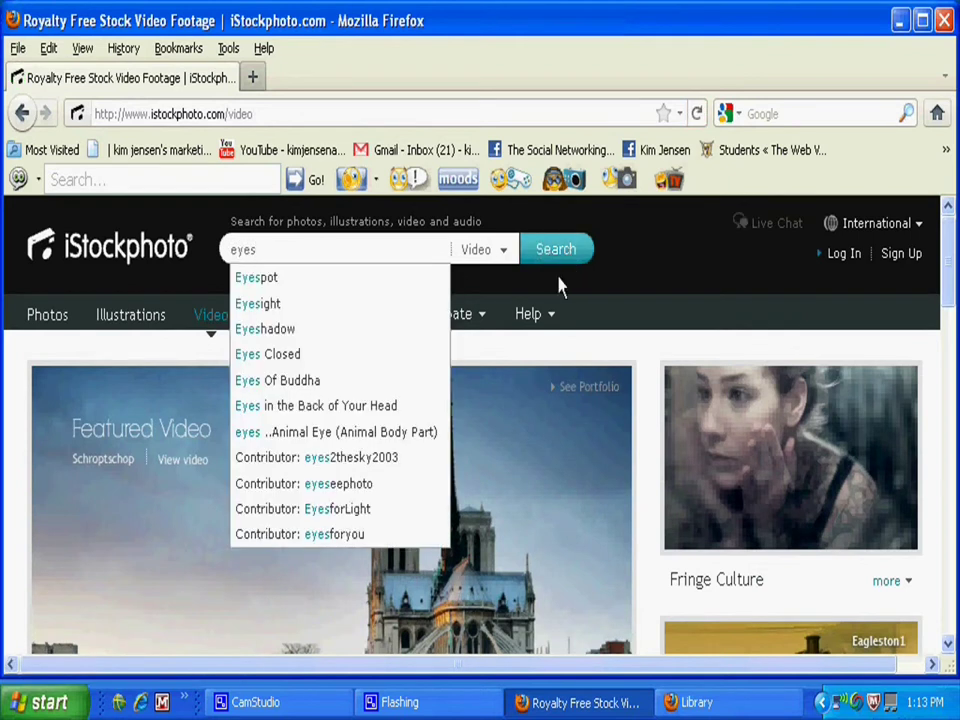
key(Return)
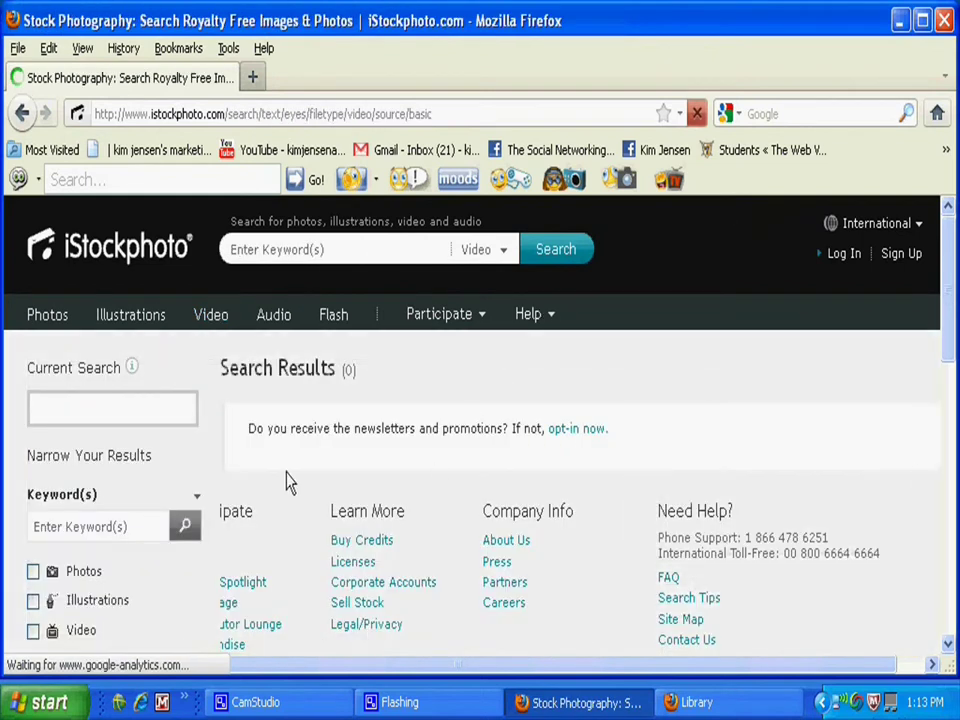
Look through the eyes video results, open the green-background "cartoon eyes" clip and review its preview and size options
scroll(215, 455, down, 10)
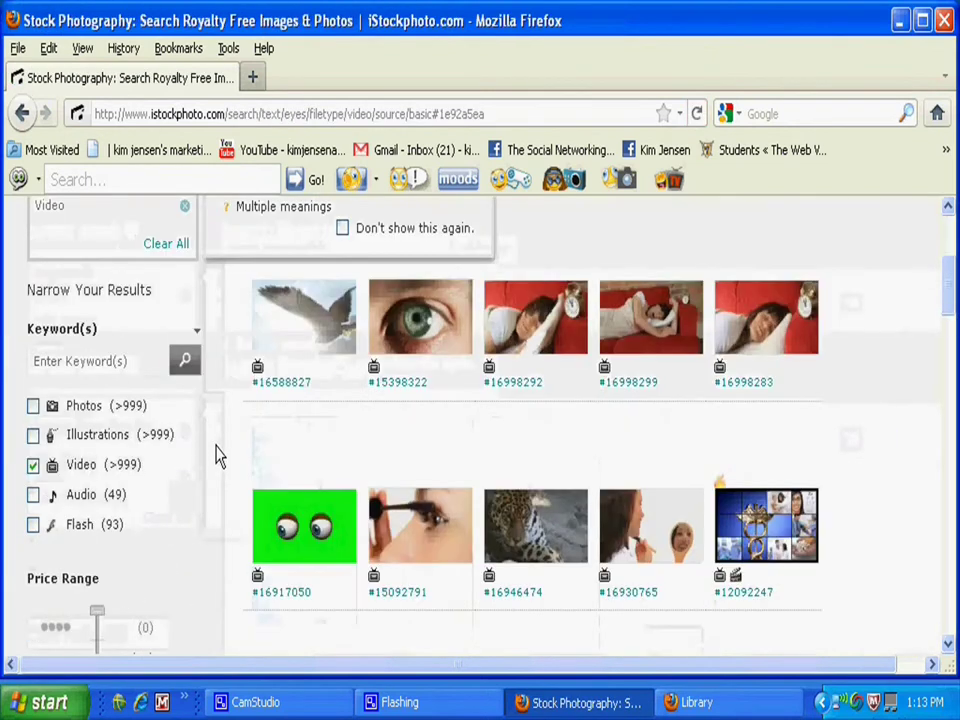
scroll(215, 455, down, 3)
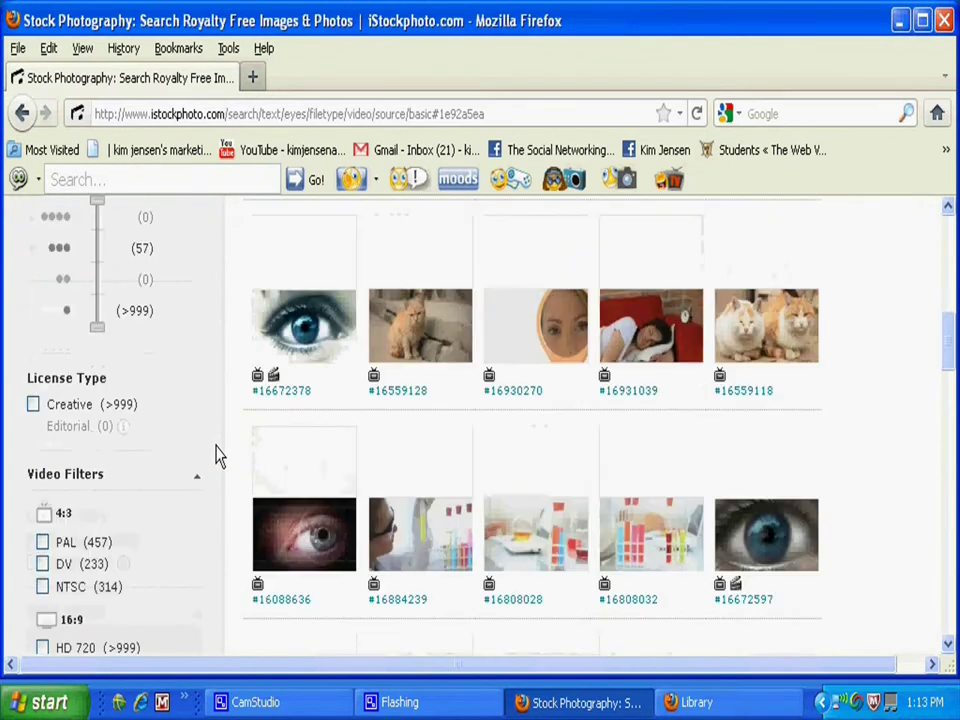
scroll(215, 455, down, 3)
scroll(215, 455, down, 3)
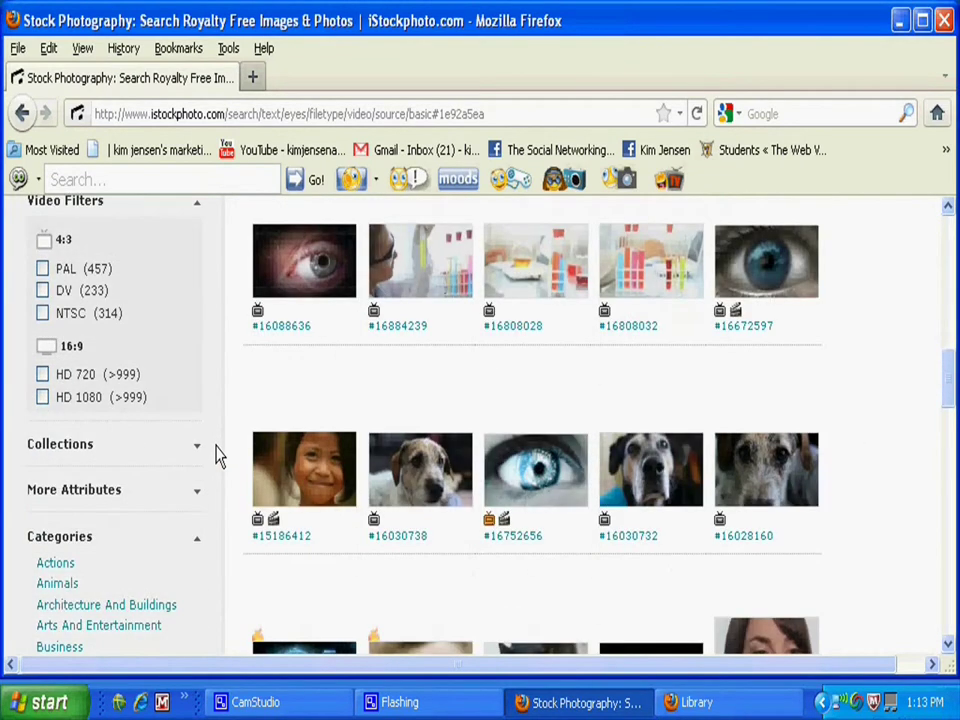
scroll(220, 455, down, 3)
scroll(232, 454, down, 6)
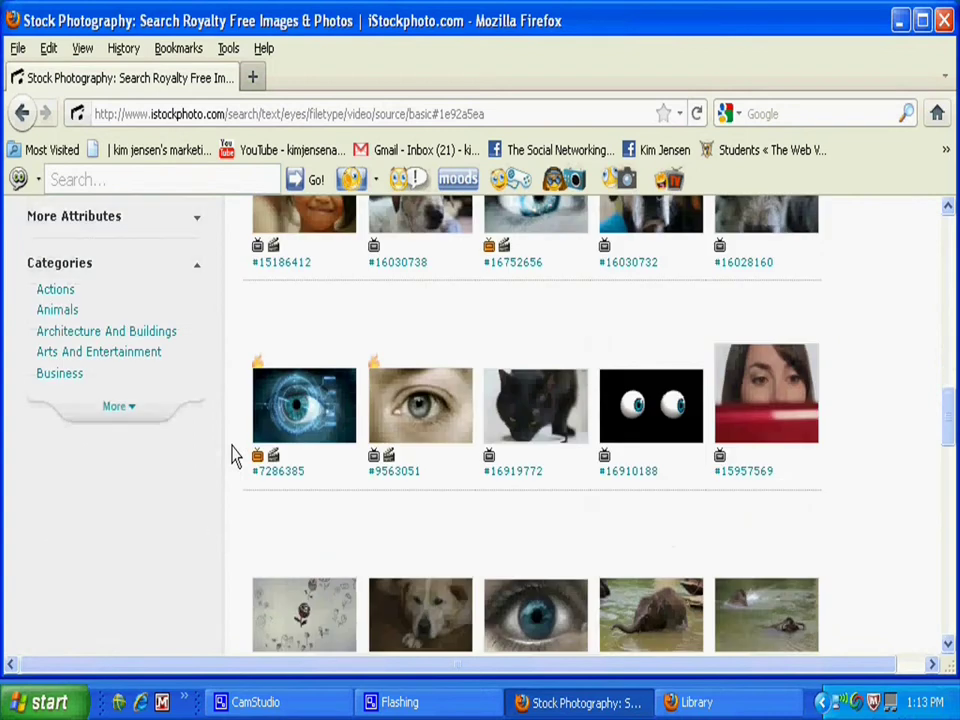
scroll(230, 450, up, 20)
scroll(228, 445, down, 12)
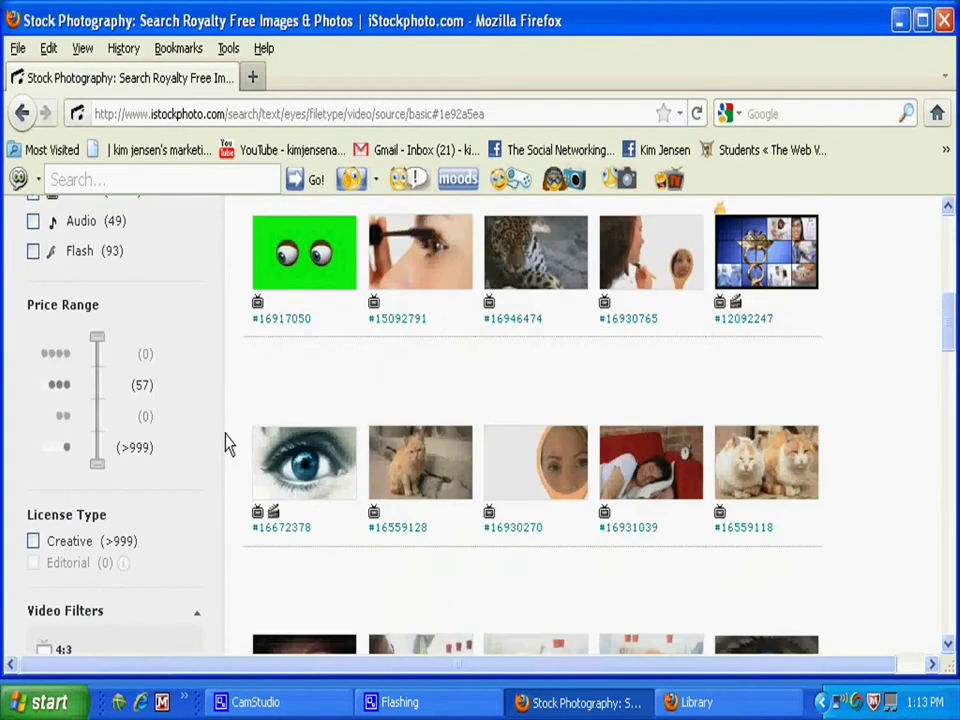
mouse_move(312, 260)
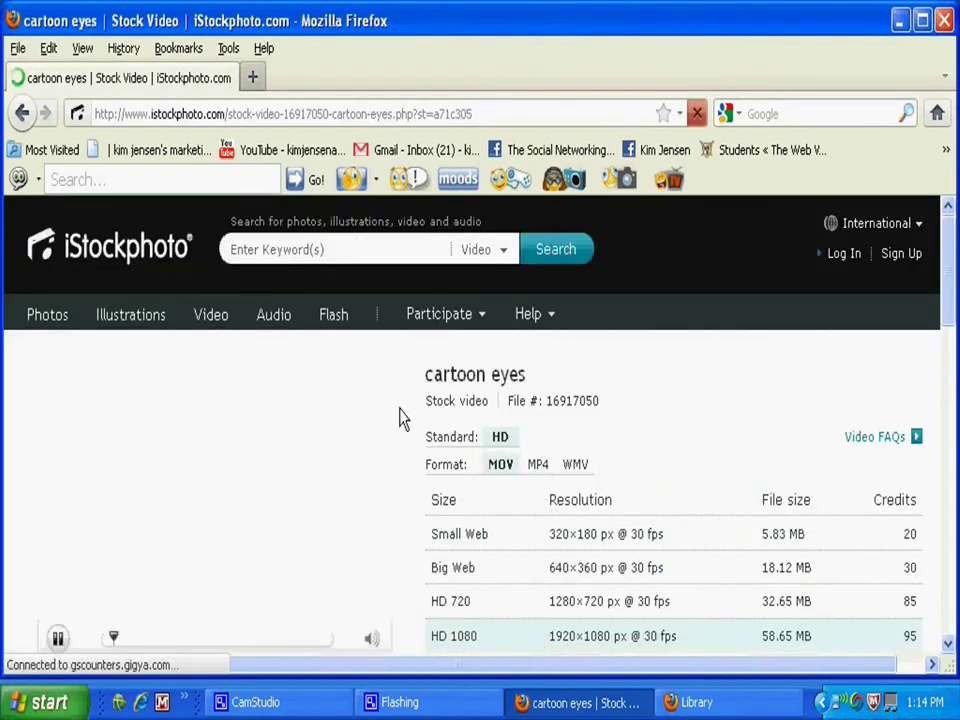
scroll(400, 425, down, 3)
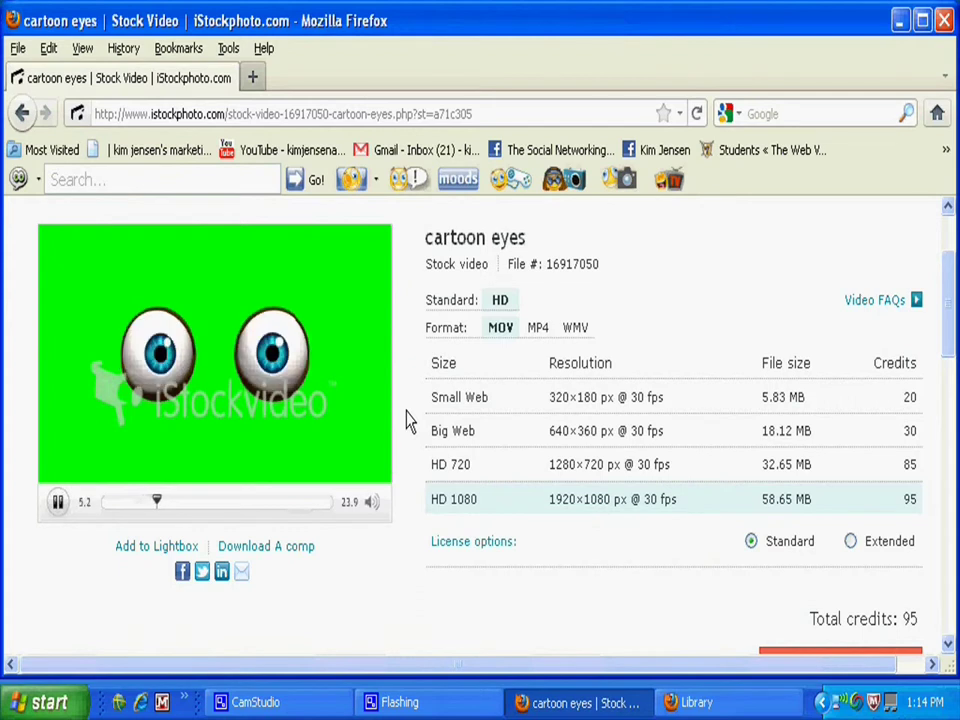
Open the Sound Effects archive on GRSites and look through its sound categories down to the disclaimer
key(alt+Left)
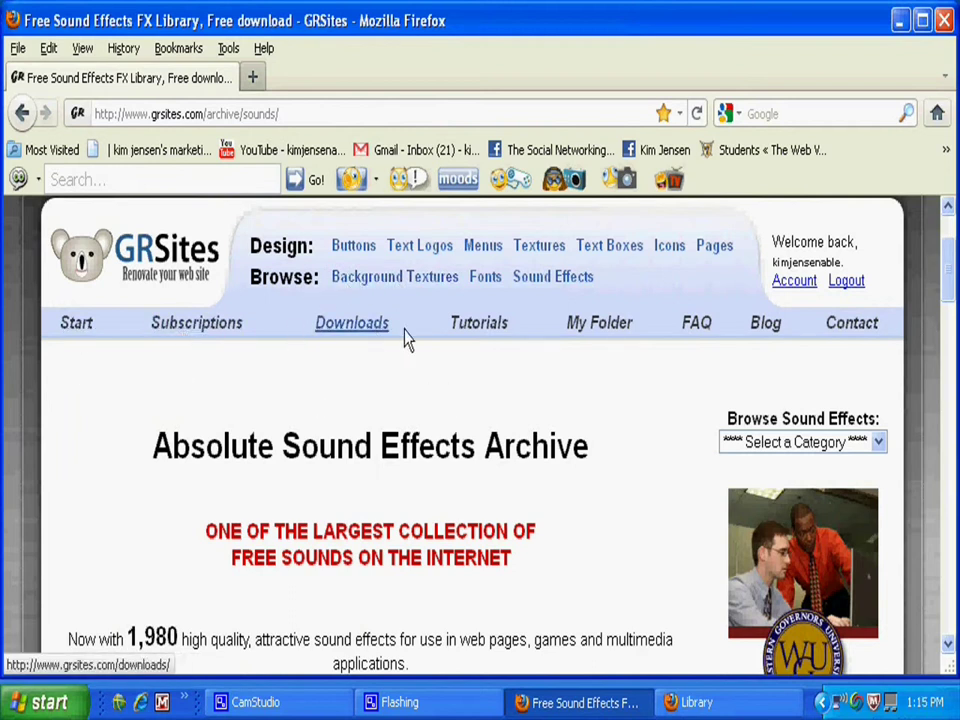
click(543, 278)
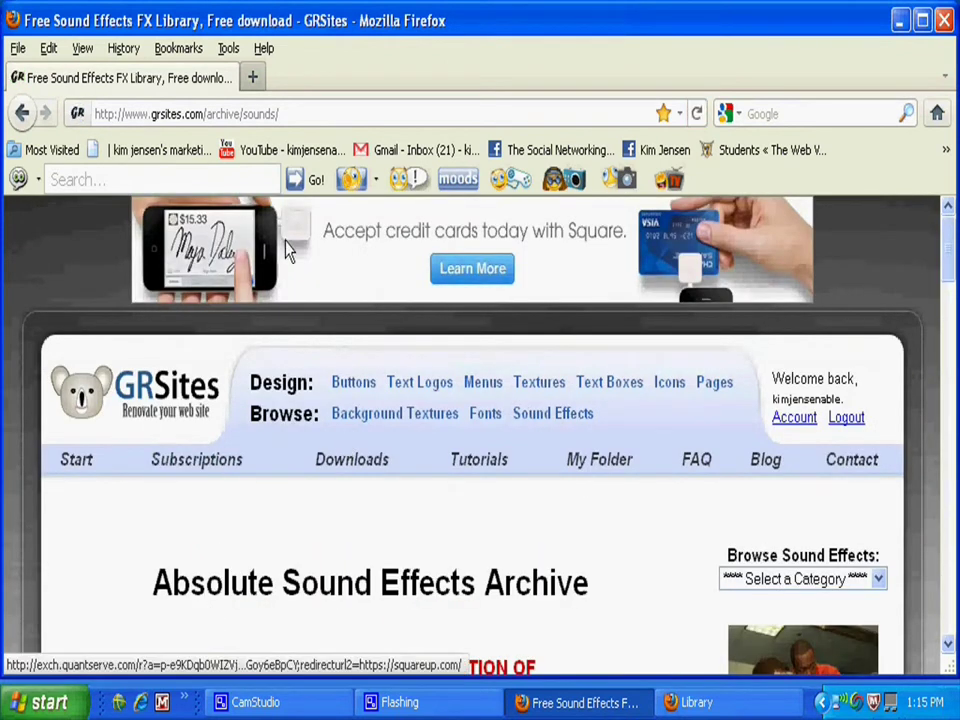
scroll(120, 505, down, 2)
scroll(126, 455, down, 2)
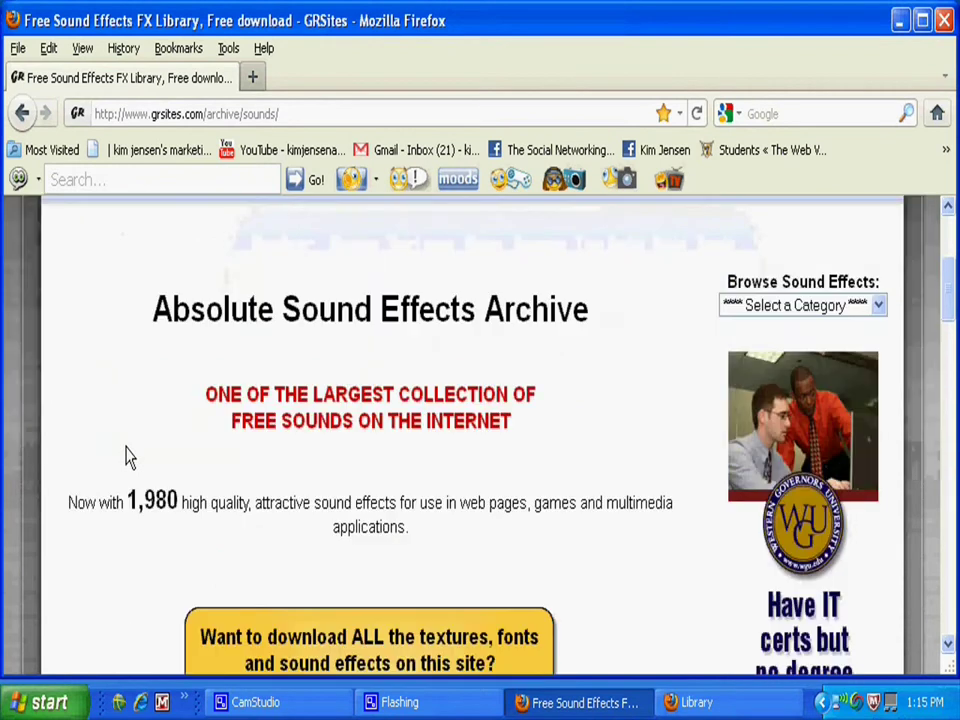
scroll(108, 391, down, 3)
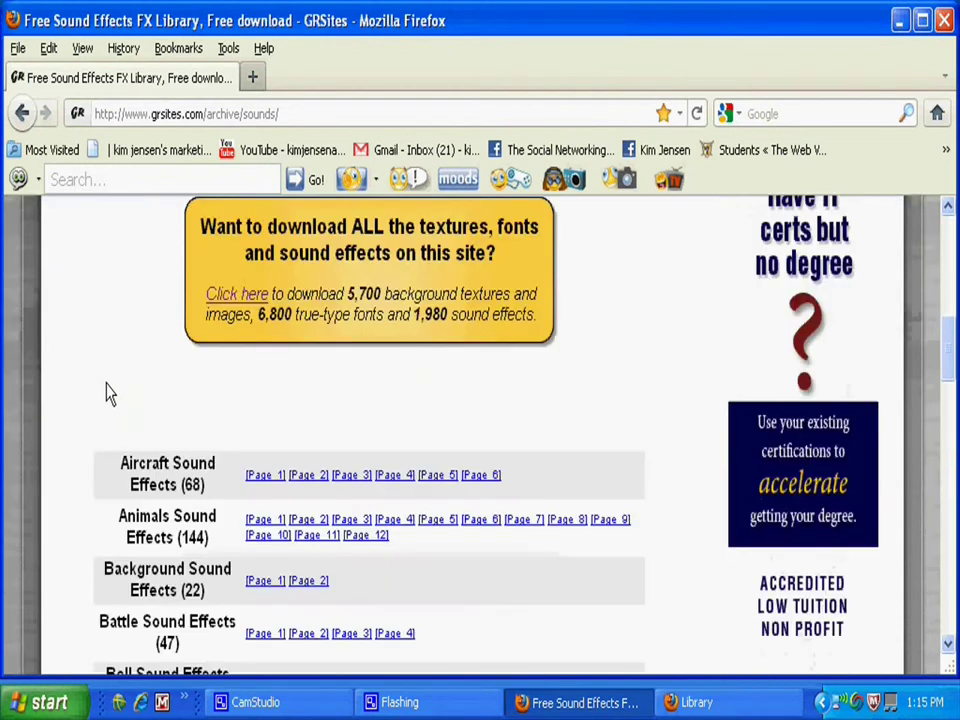
scroll(111, 431, up, 1)
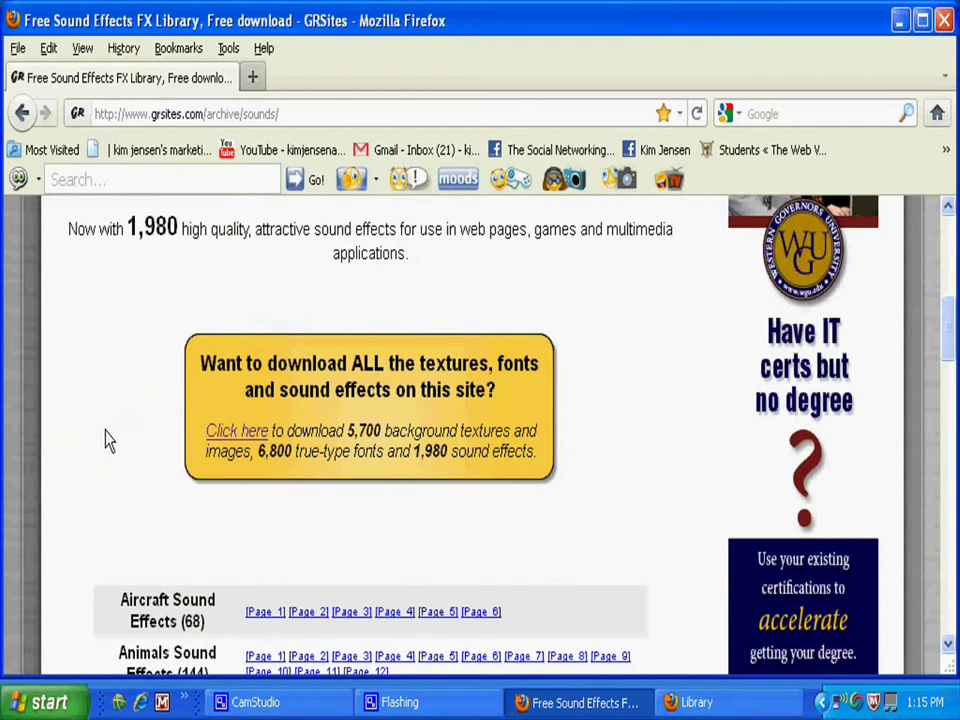
scroll(88, 420, up, 1)
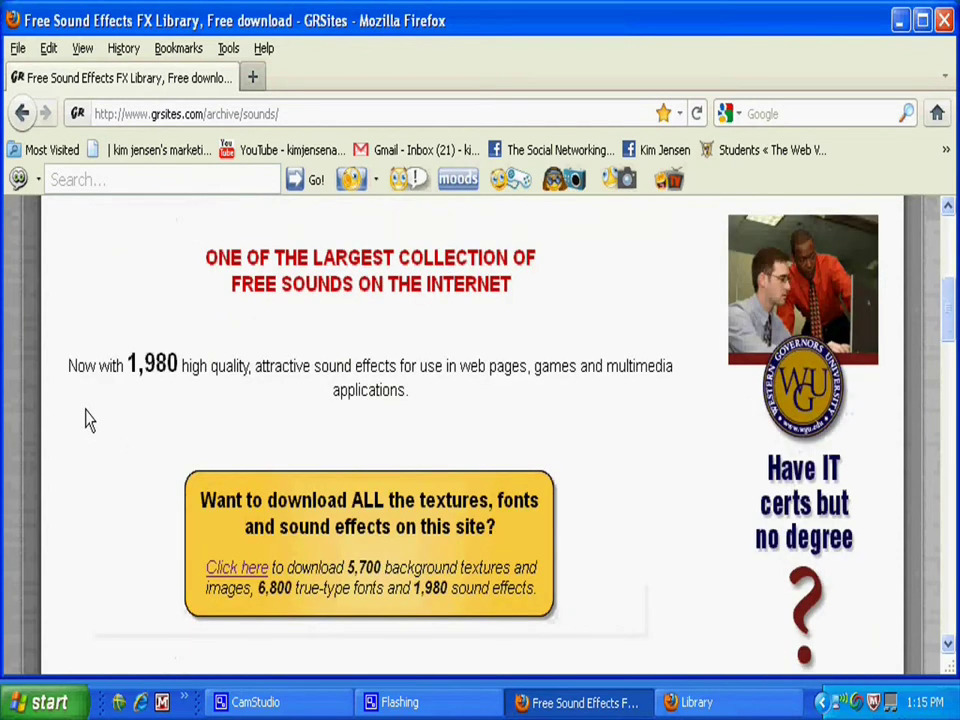
scroll(87, 419, down, 4)
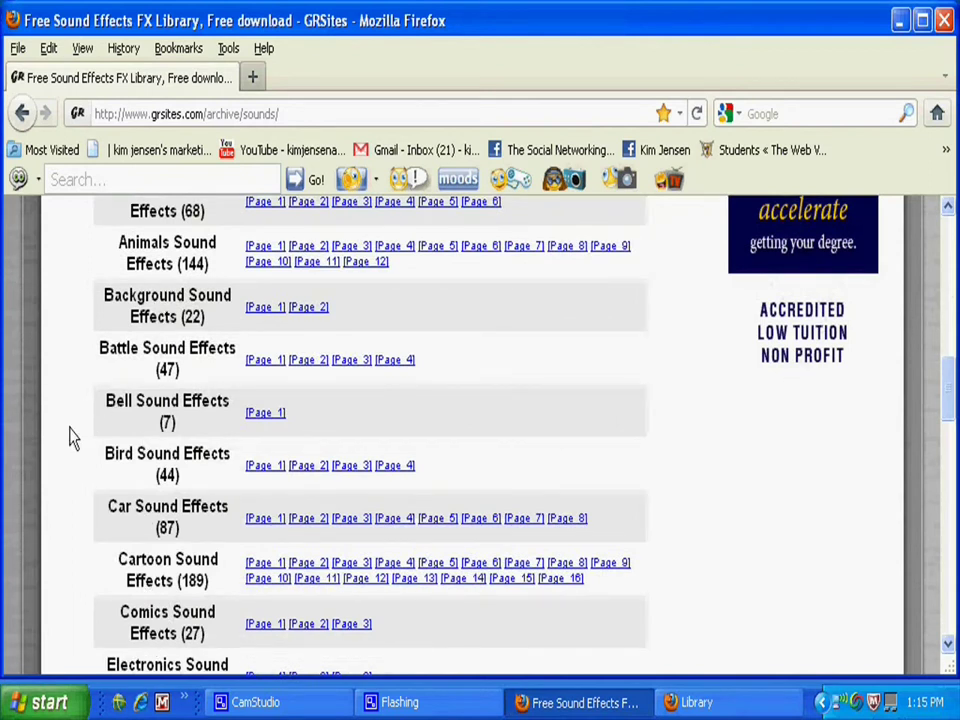
scroll(101, 456, down, 10)
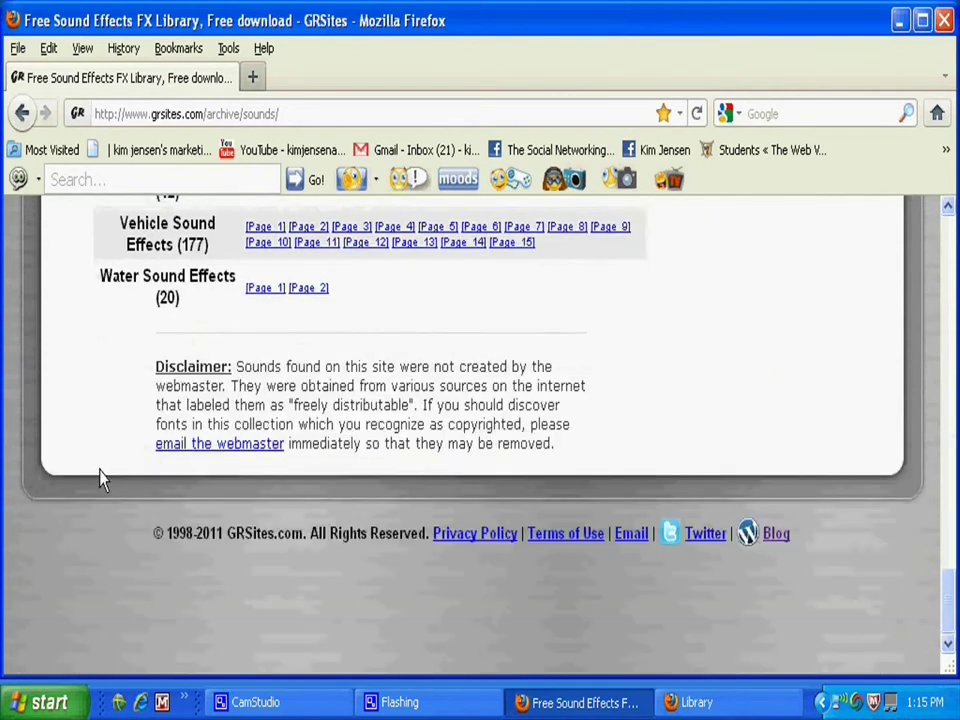
Go to The Music Bakery site and look through its royalty-free music categories by purpose, style and mood
scroll(100, 478, up, 12)
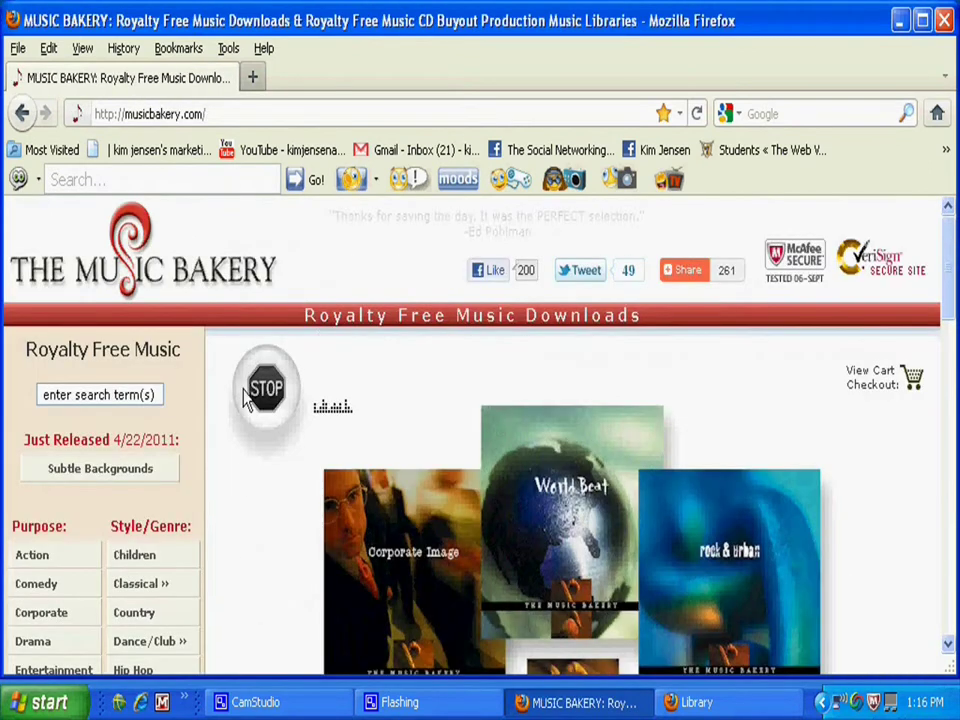
scroll(258, 474, down, 3)
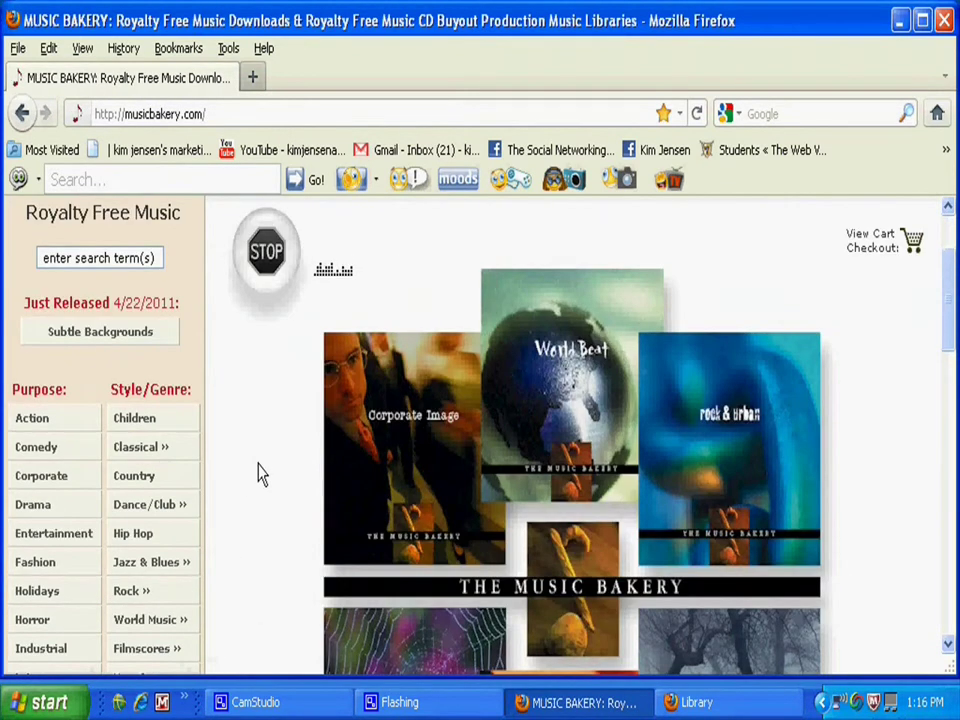
scroll(264, 424, down, 6)
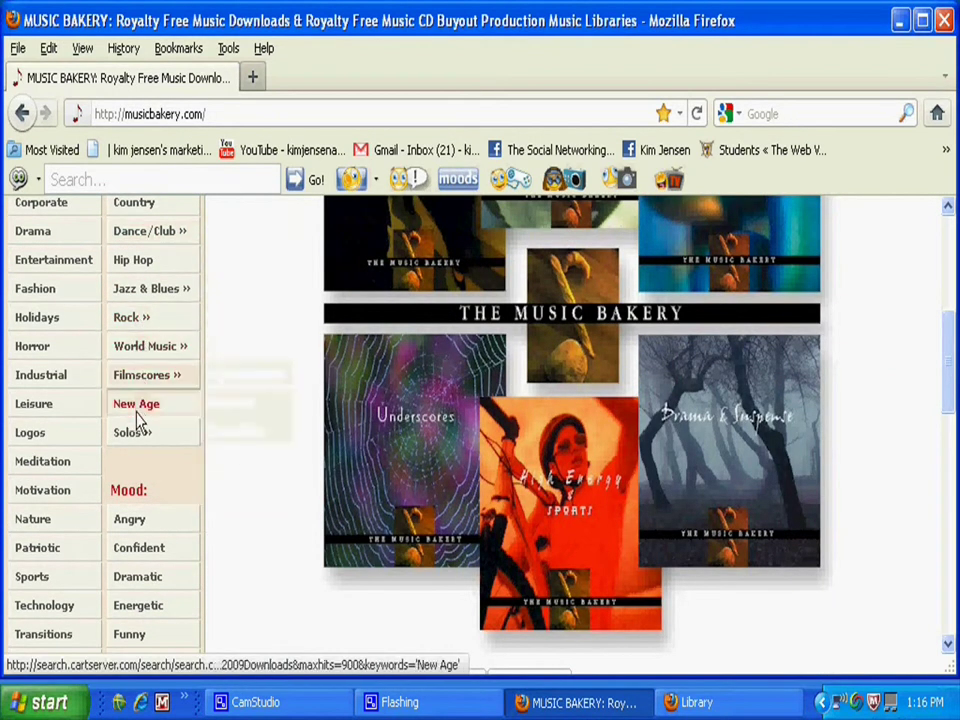
Open The Music Bakery's Big Band category under Jazz & Blues and review the tracks' listening lengths and prices
mouse_move(160, 292)
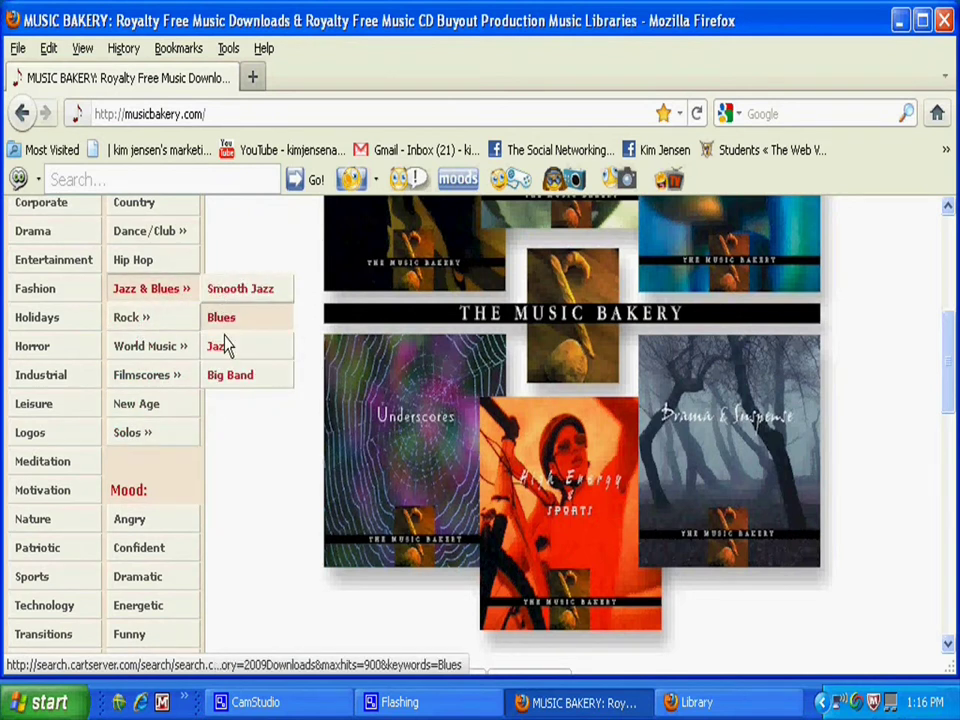
click(232, 378)
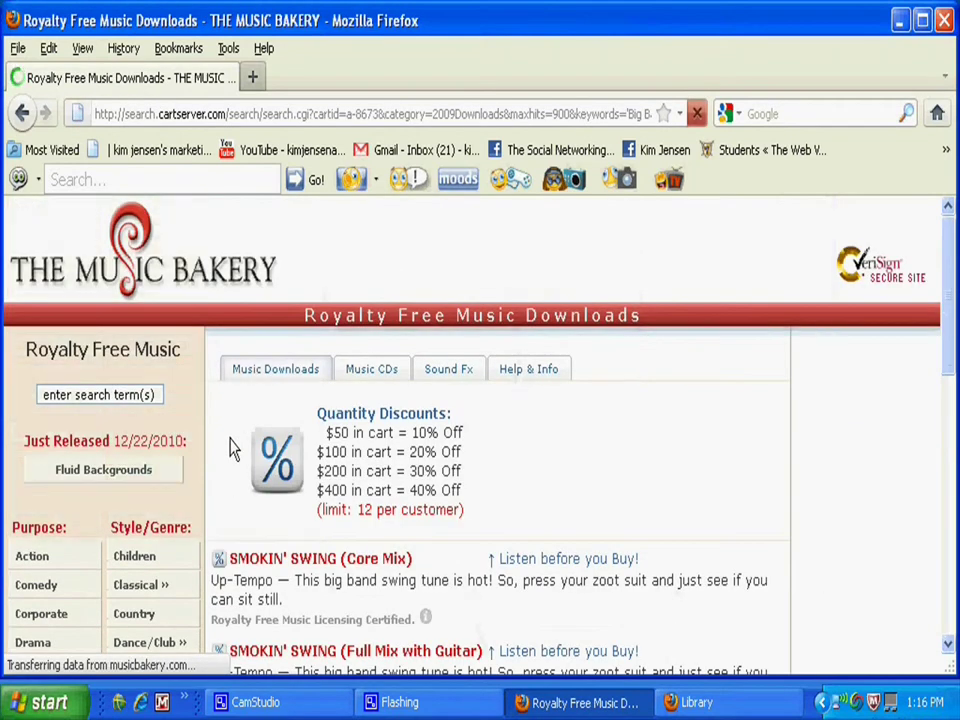
scroll(231, 446, down, 4)
scroll(248, 333, down, 1)
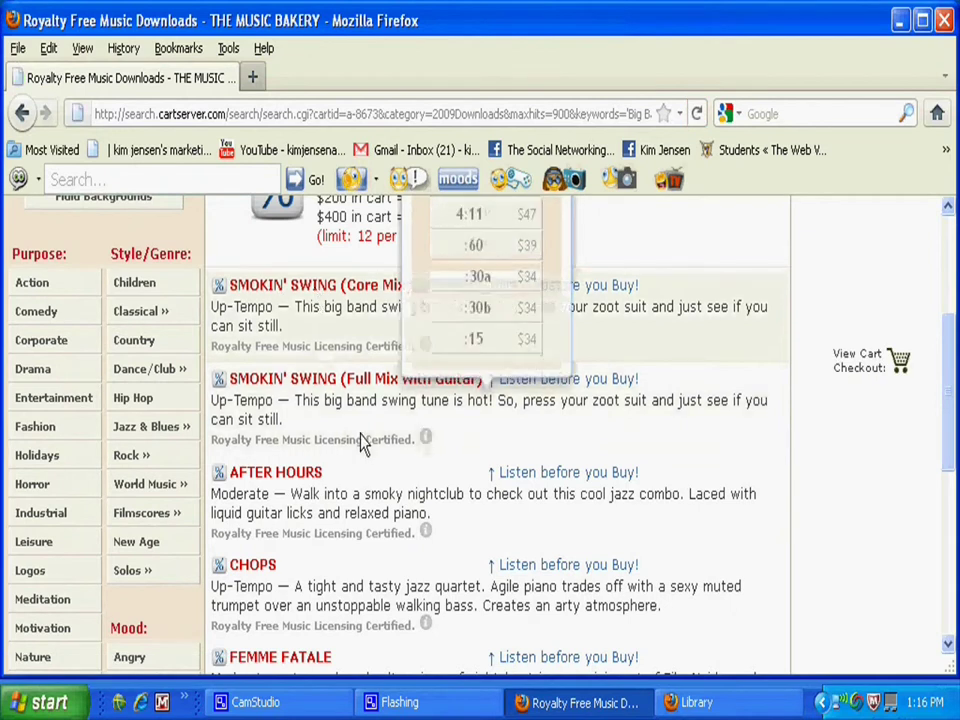
mouse_move(150, 426)
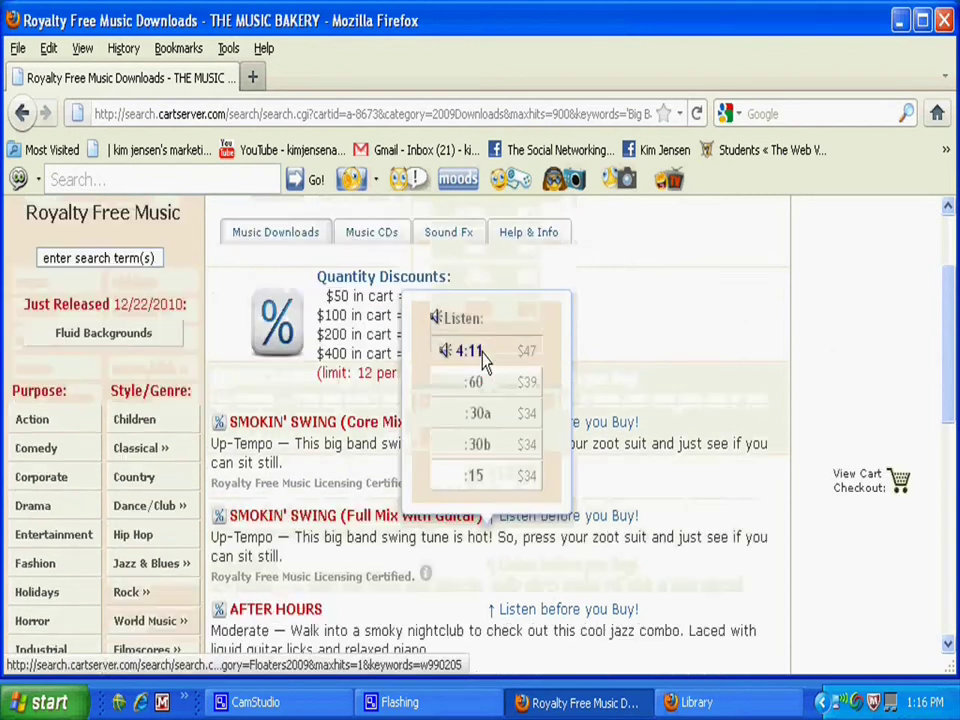
scroll(484, 362, up, 3)
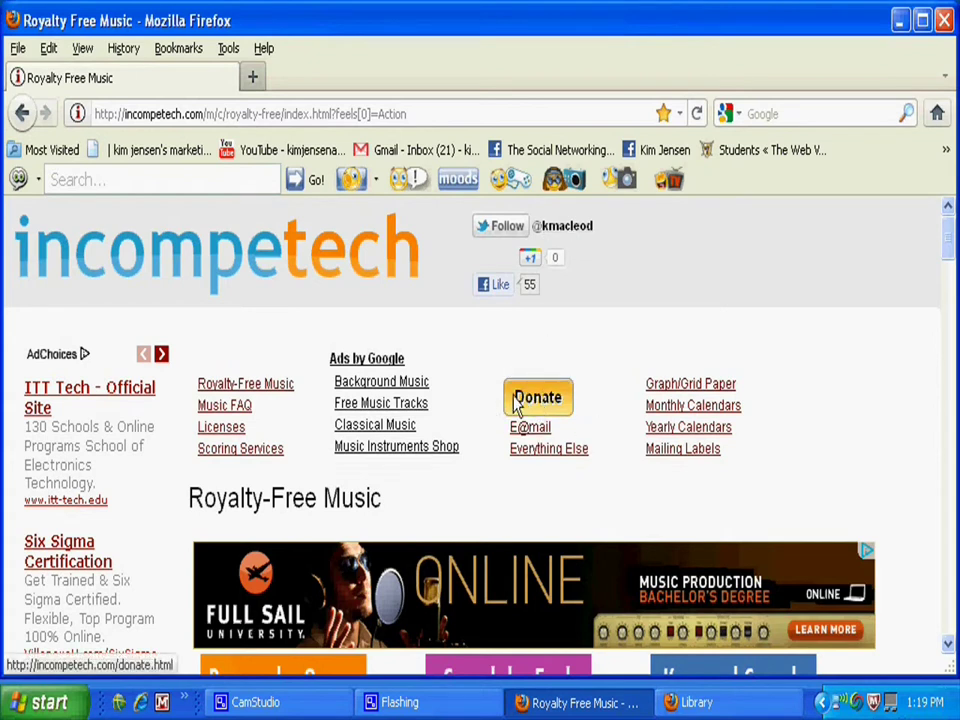
Search incompetech's royalty-free music by the Eerie feel and look through the resulting tracks
scroll(475, 417, down, 7)
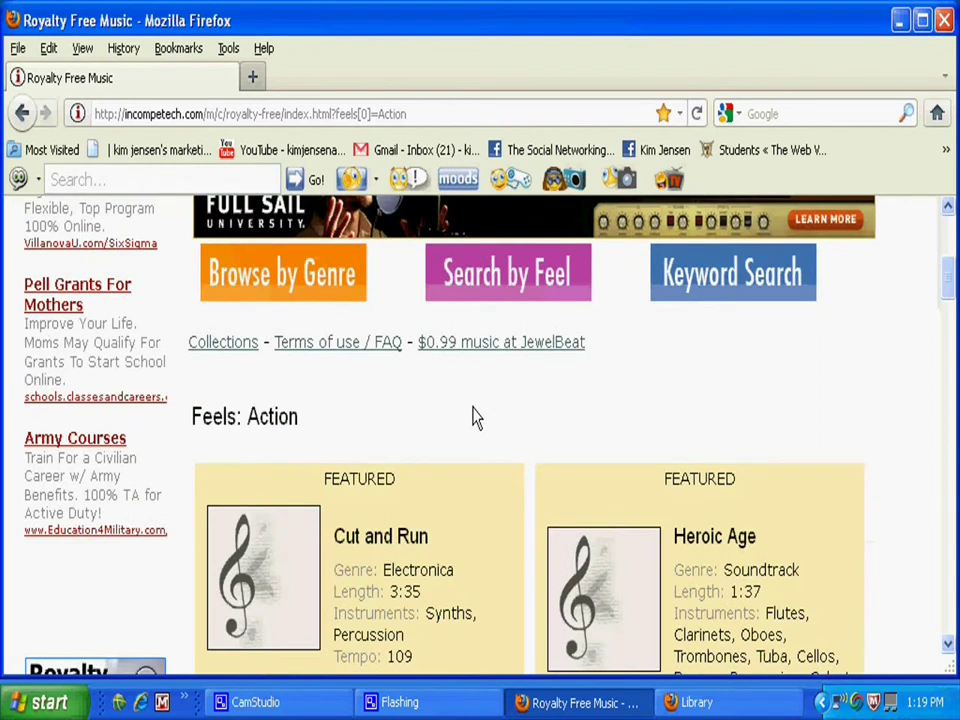
click(500, 274)
scroll(485, 437, down, 7)
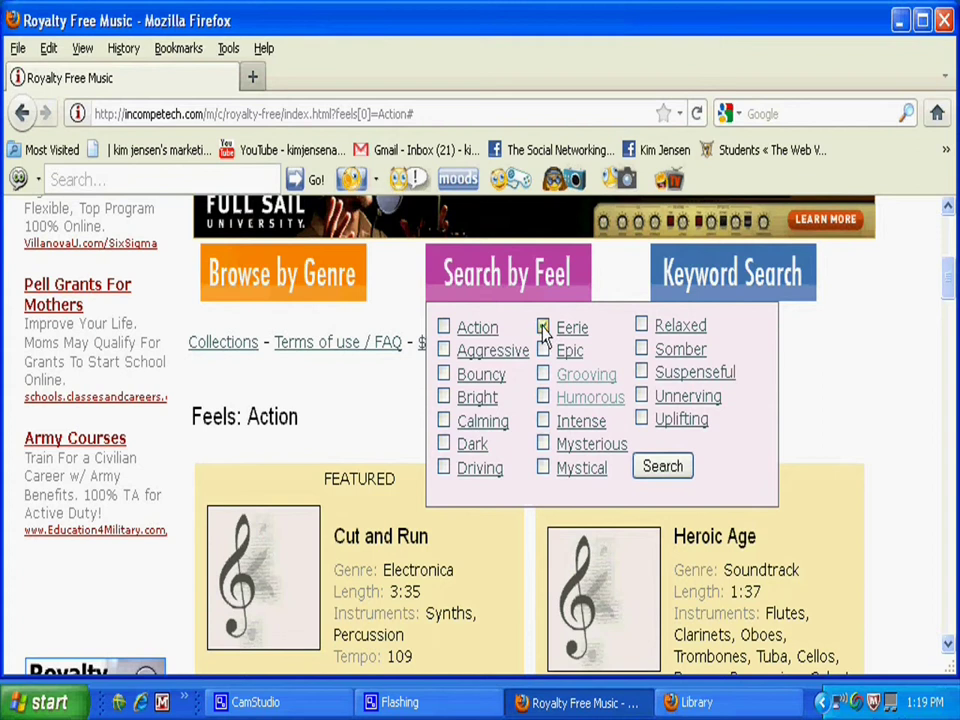
click(670, 481)
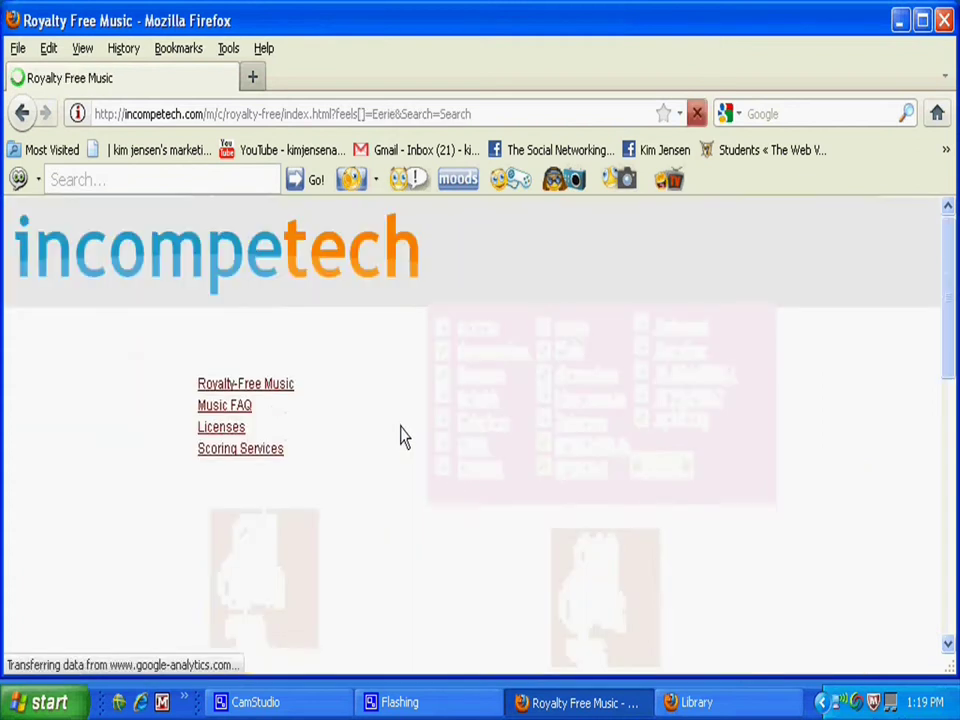
scroll(430, 460, down, 5)
scroll(424, 468, down, 3)
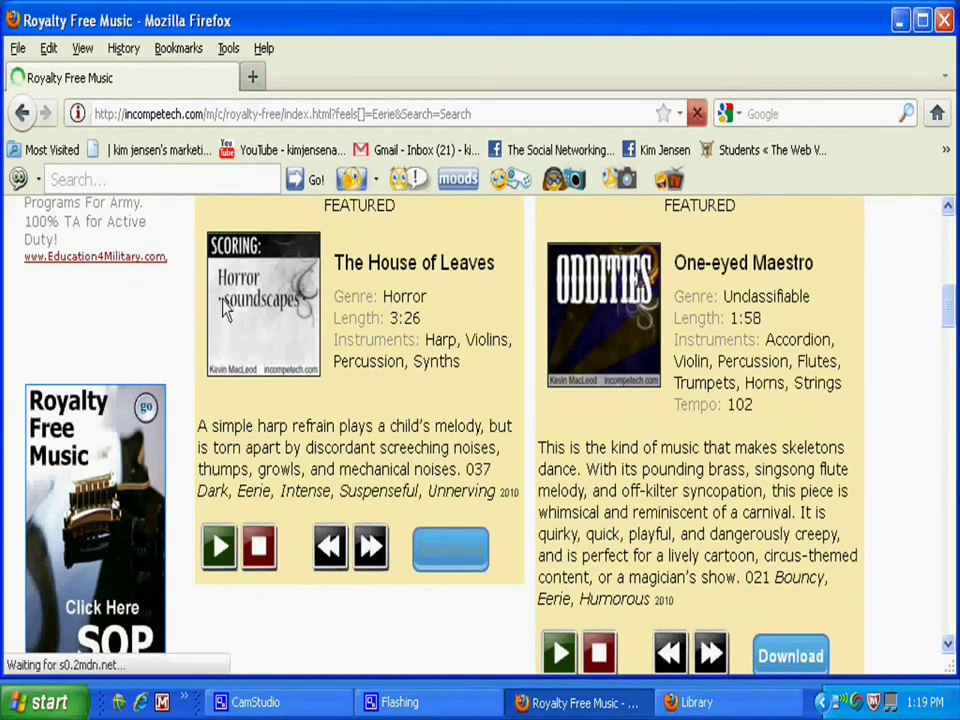
scroll(420, 368, down, 5)
scroll(424, 380, down, 8)
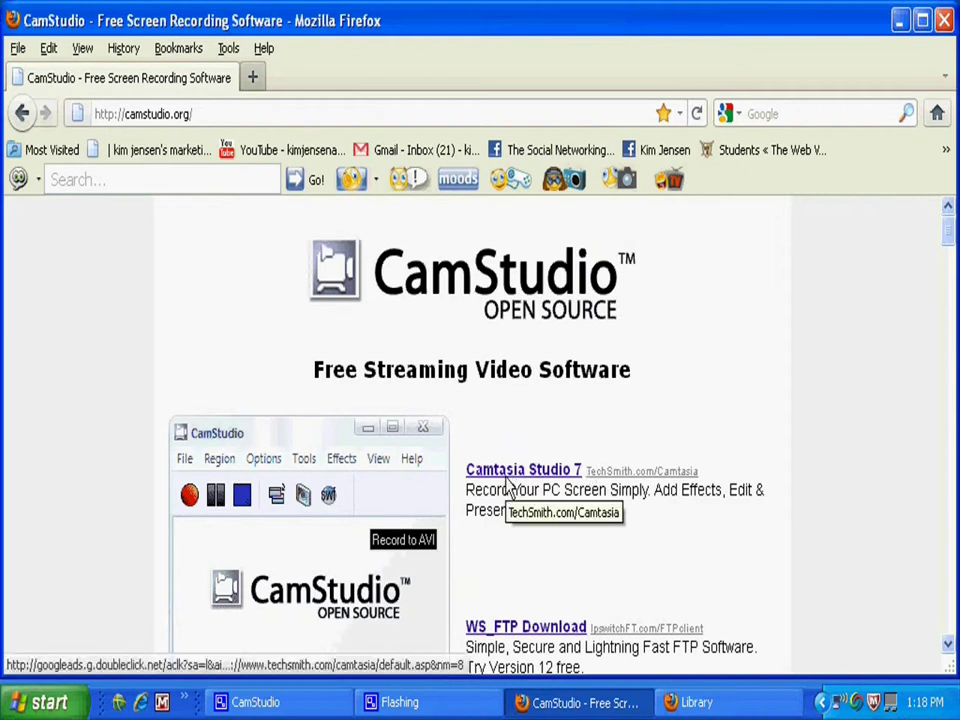
Look through the CamStudio page from the product description down to the download links for the program and its codec
scroll(454, 508, down, 12)
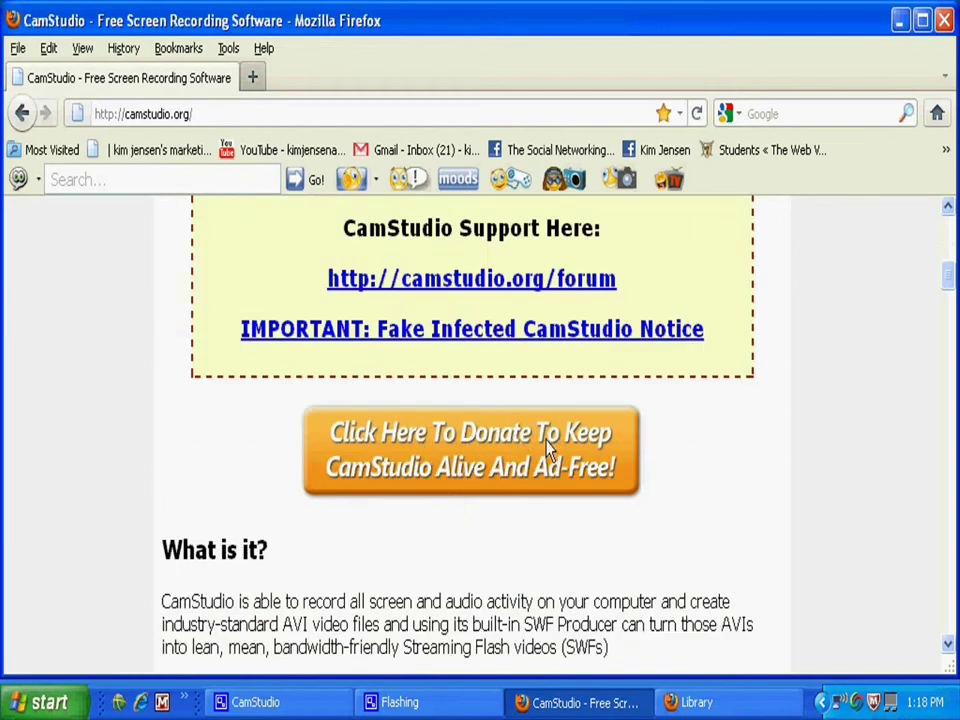
scroll(261, 446, down, 7)
scroll(283, 443, down, 7)
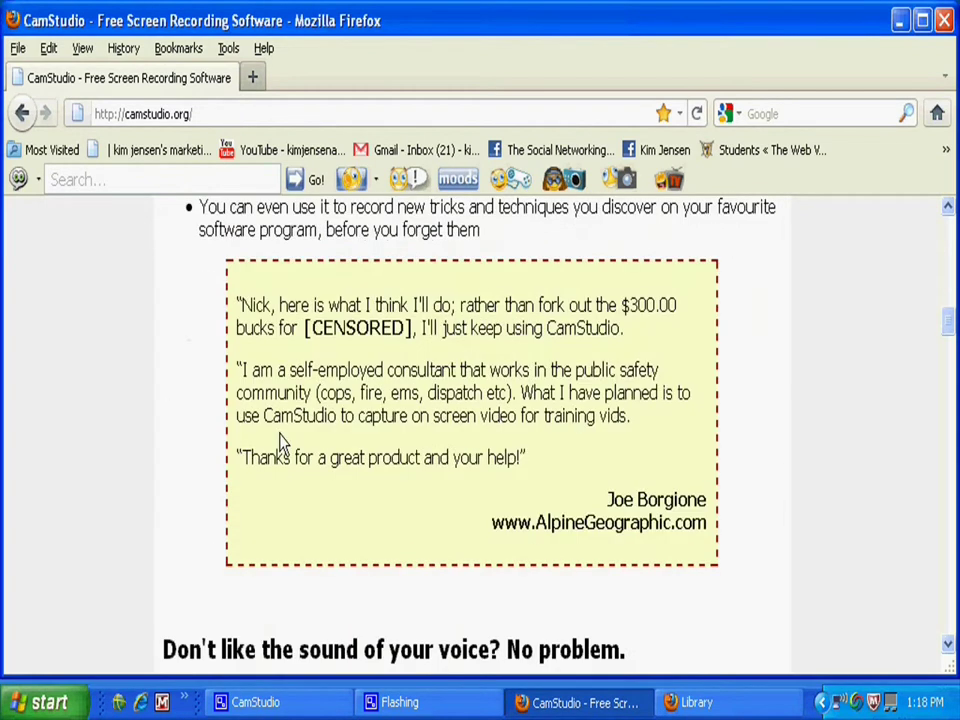
scroll(283, 443, down, 3)
scroll(283, 443, down, 3)
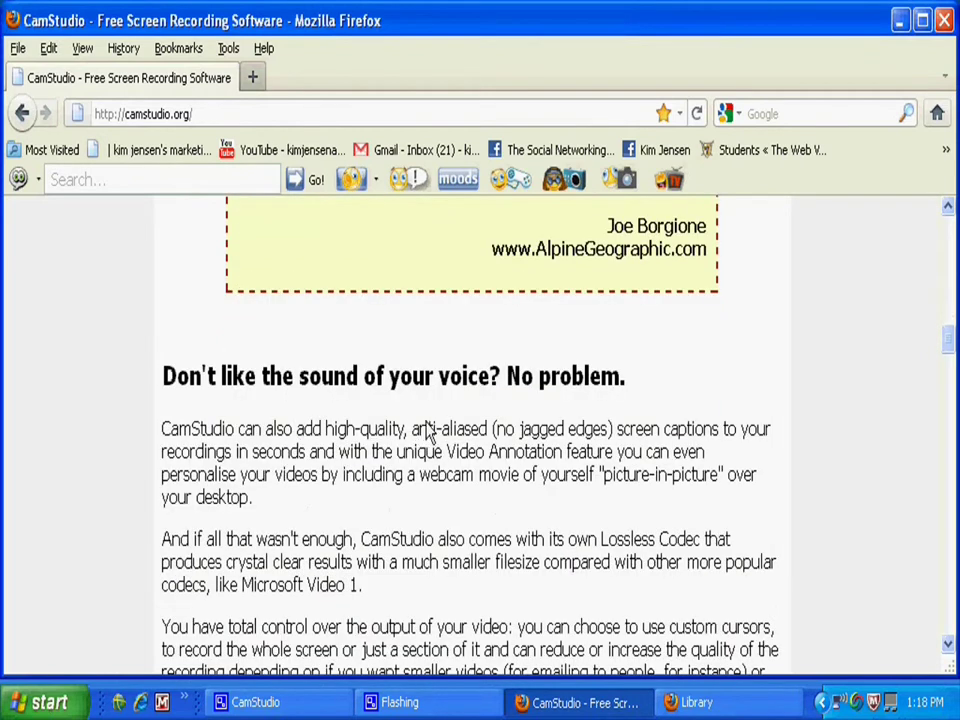
scroll(420, 437, down, 20)
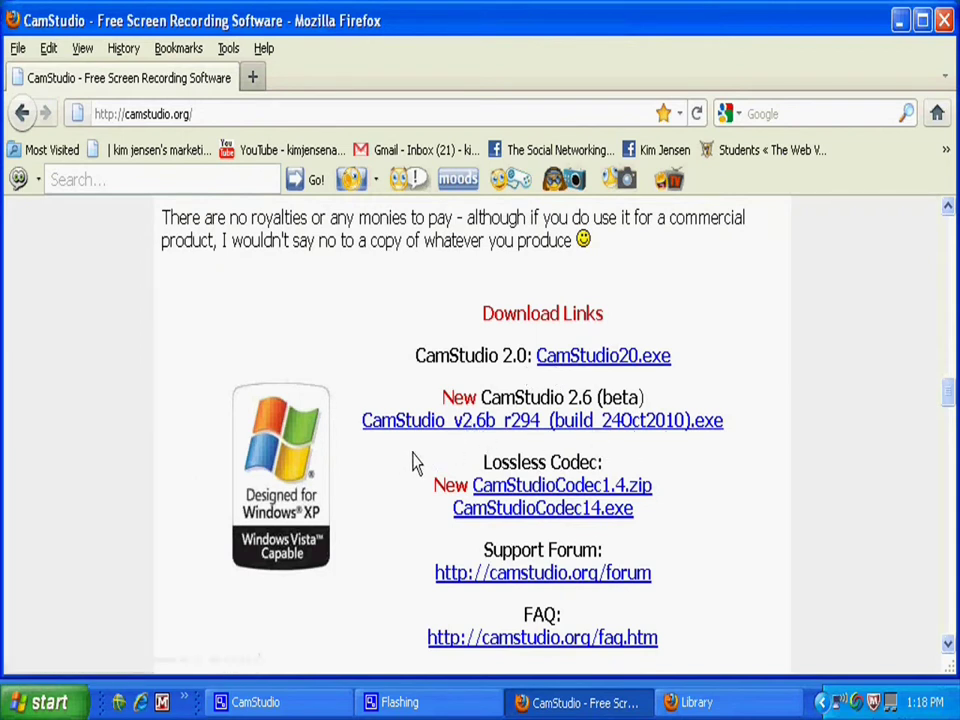
scroll(414, 462, down, 3)
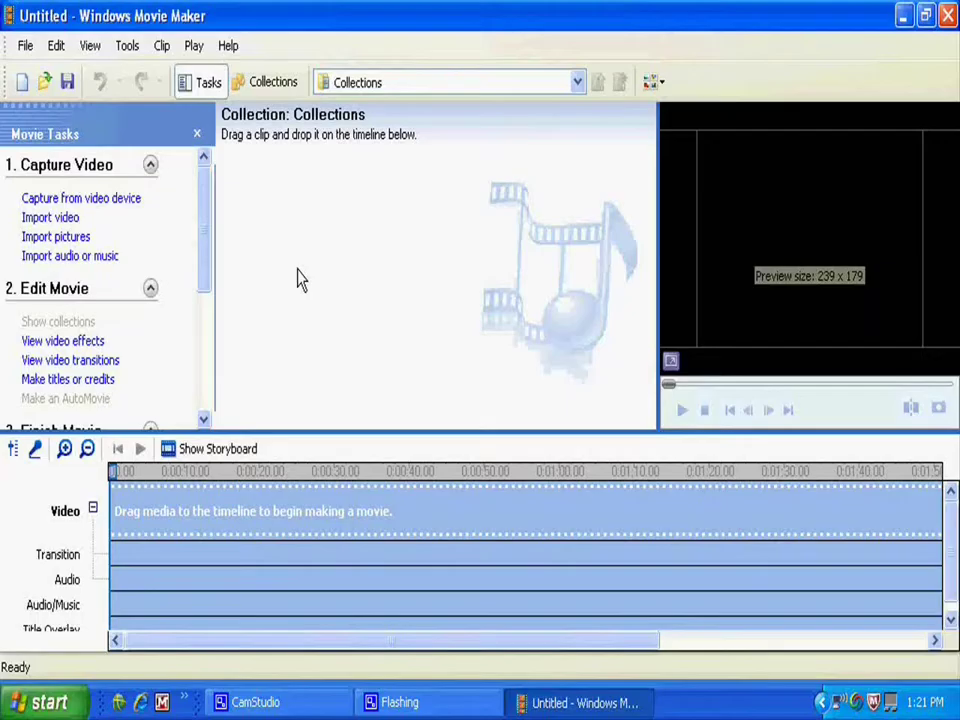
In Windows Movie Maker, import the video Moodmusiceyes.wmv from the Edited folder
click(47, 220)
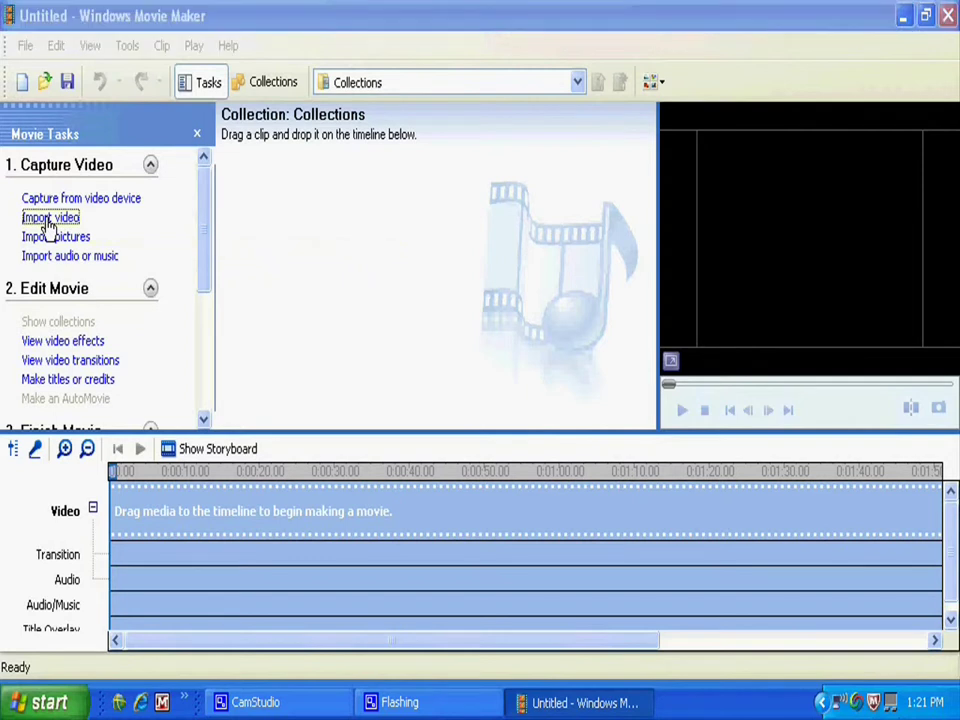
click(130, 412)
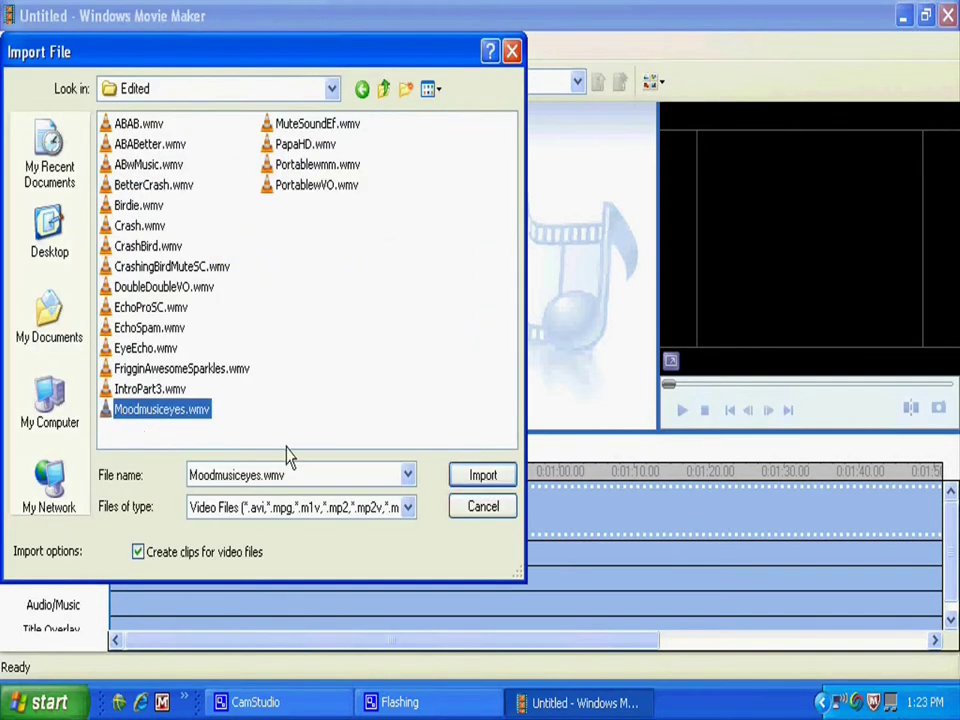
click(483, 476)
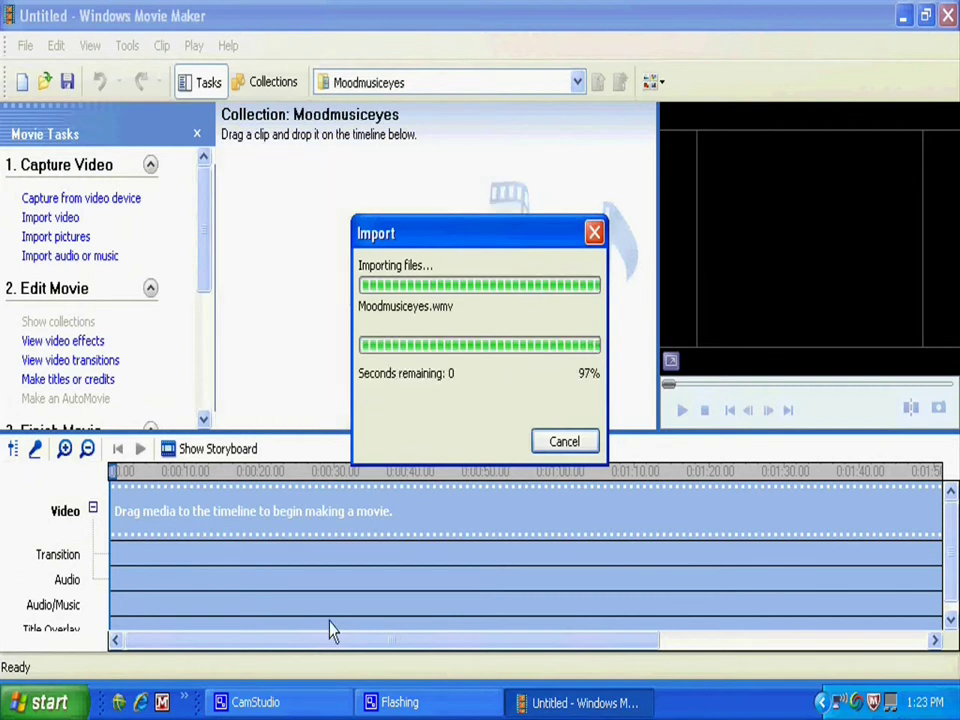
Switch to the storyboard and place Moodmusiceyes clips 001, 002 and 003 in order in its first three frames
click(224, 452)
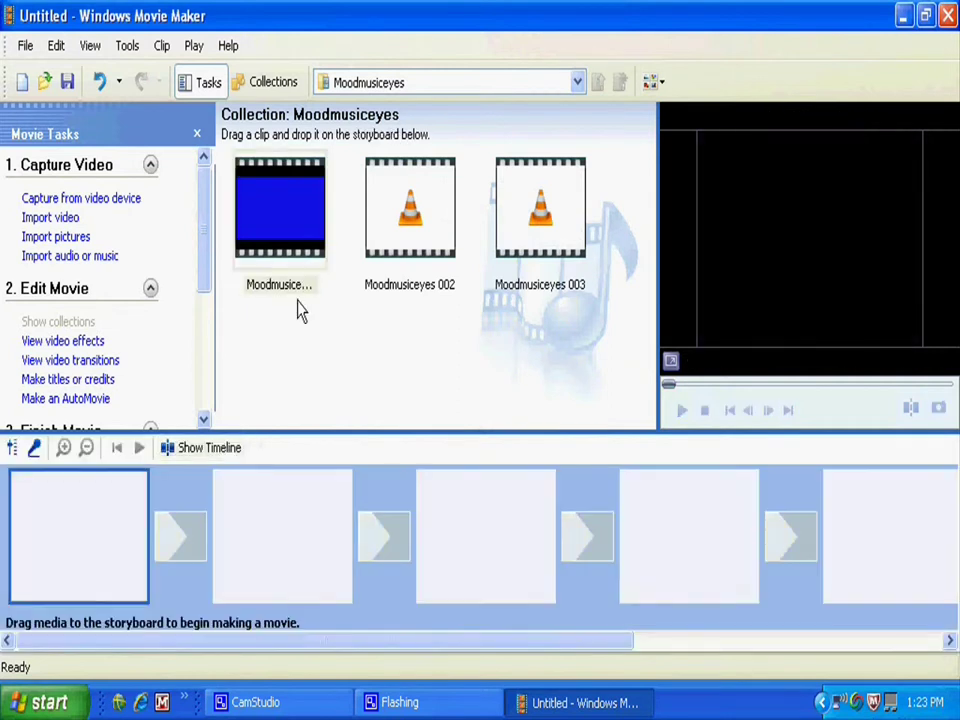
drag(285, 210, 101, 516)
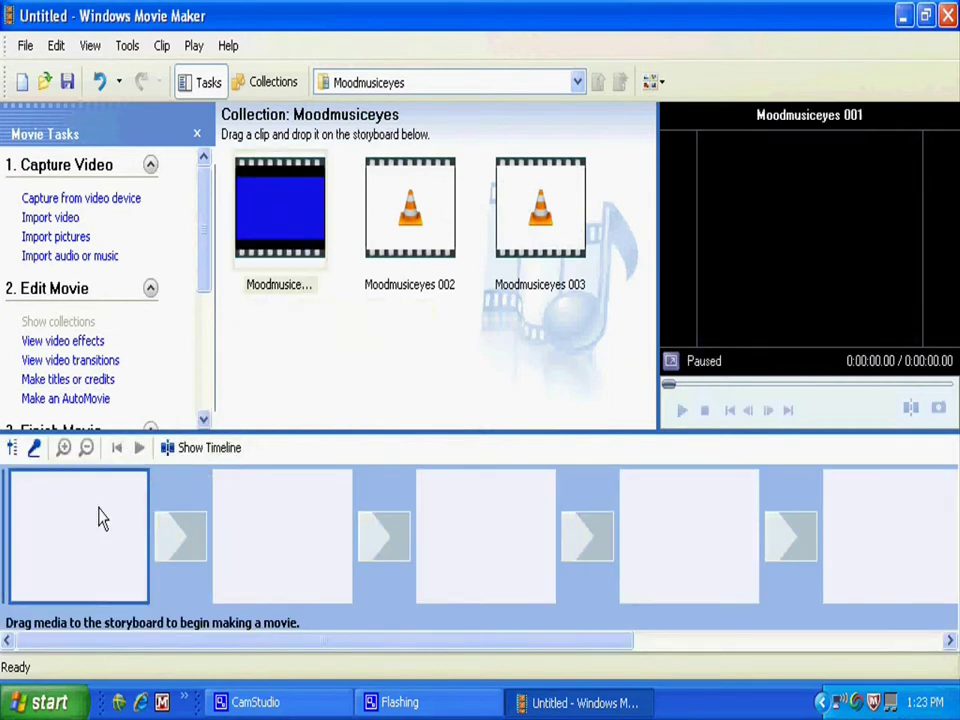
drag(407, 206, 294, 571)
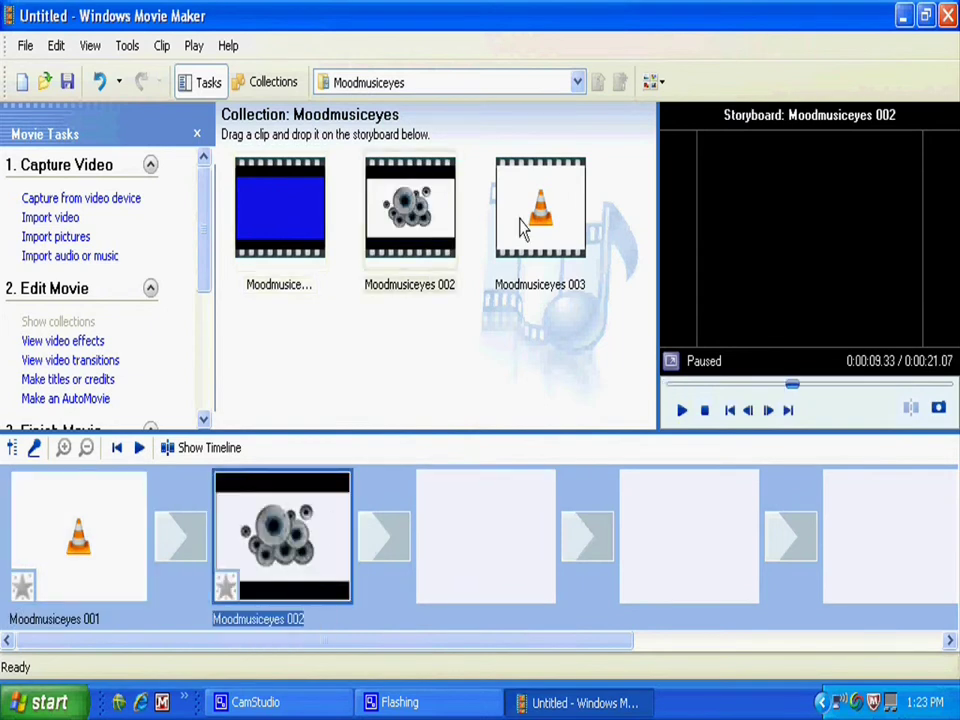
mouse_move(540, 208)
mouse_down()
mouse_move(476, 508)
mouse_move(476, 585)
mouse_move(387, 645)
mouse_move(390, 628)
mouse_move(467, 572)
mouse_up()
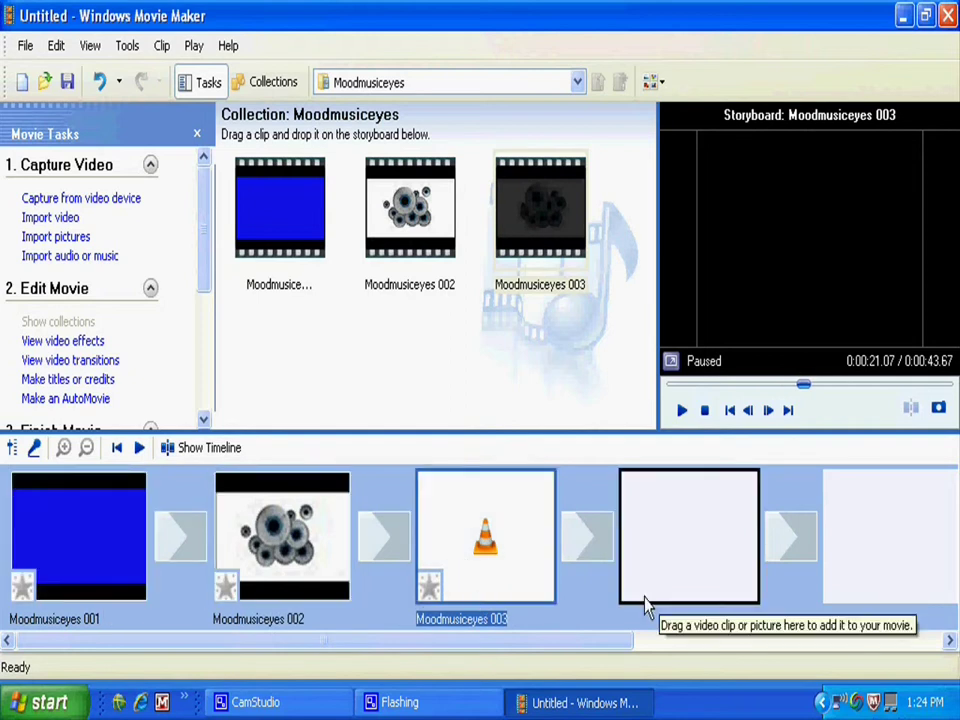
Import the video CrashBird.wmv and place its clip in the storyboard's fourth frame
click(50, 217)
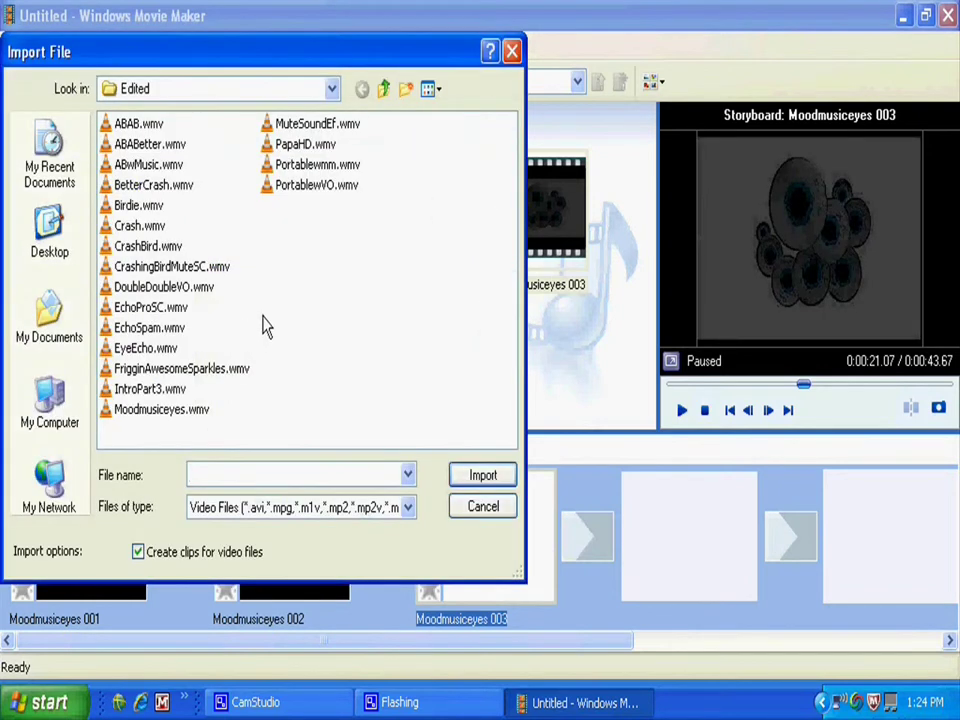
click(135, 247)
click(484, 477)
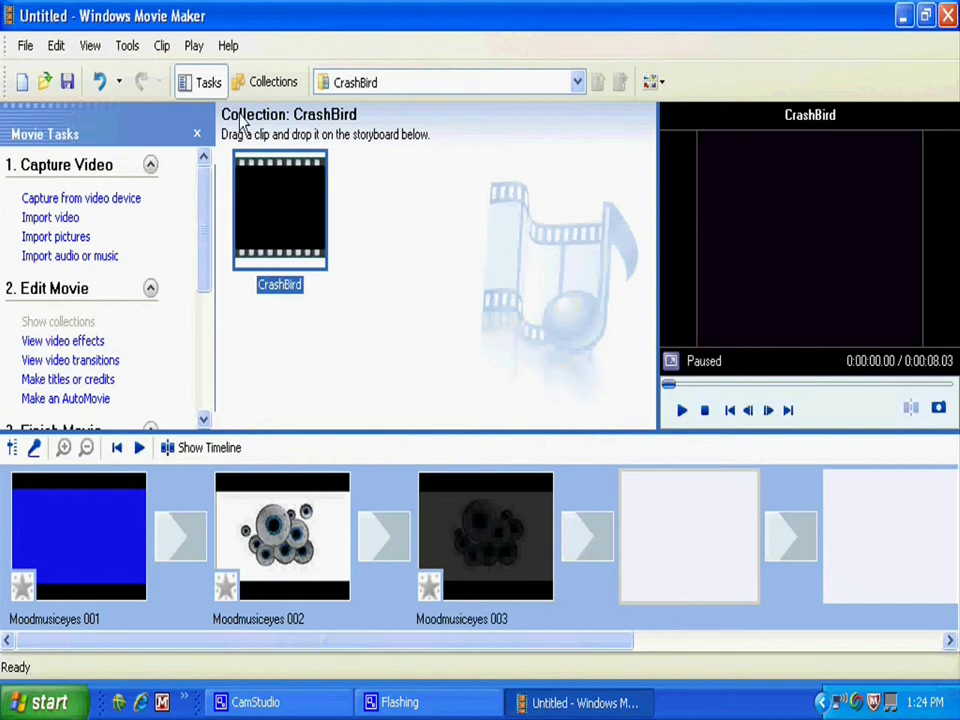
drag(255, 210, 675, 540)
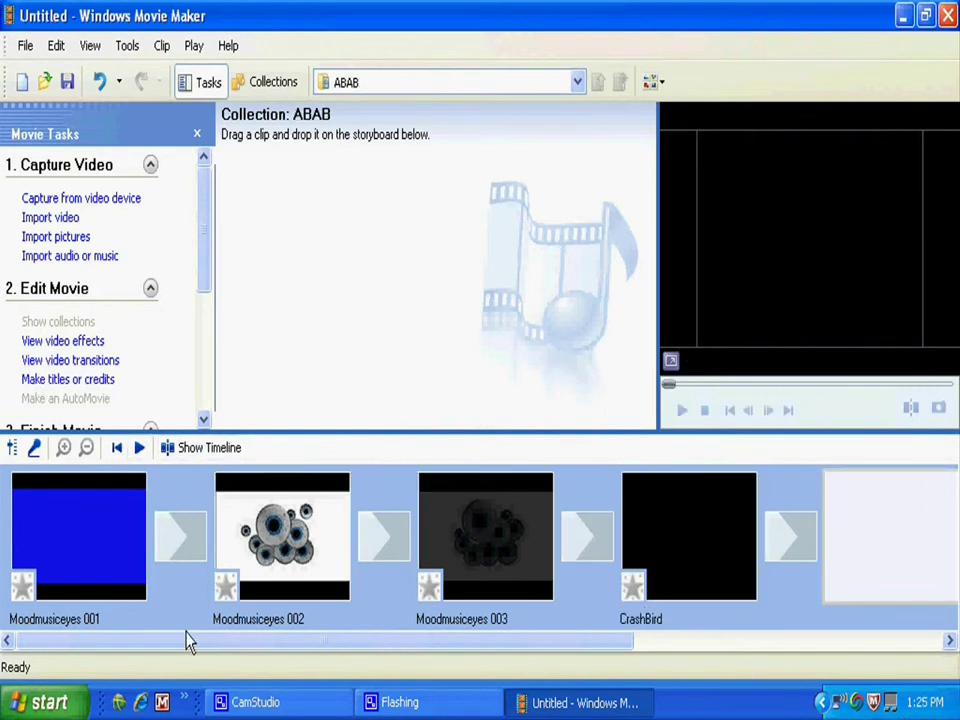
Switch to the timeline, import Killing Time.mp3 from My Music and place it at the start of the Audio/Music track
click(207, 449)
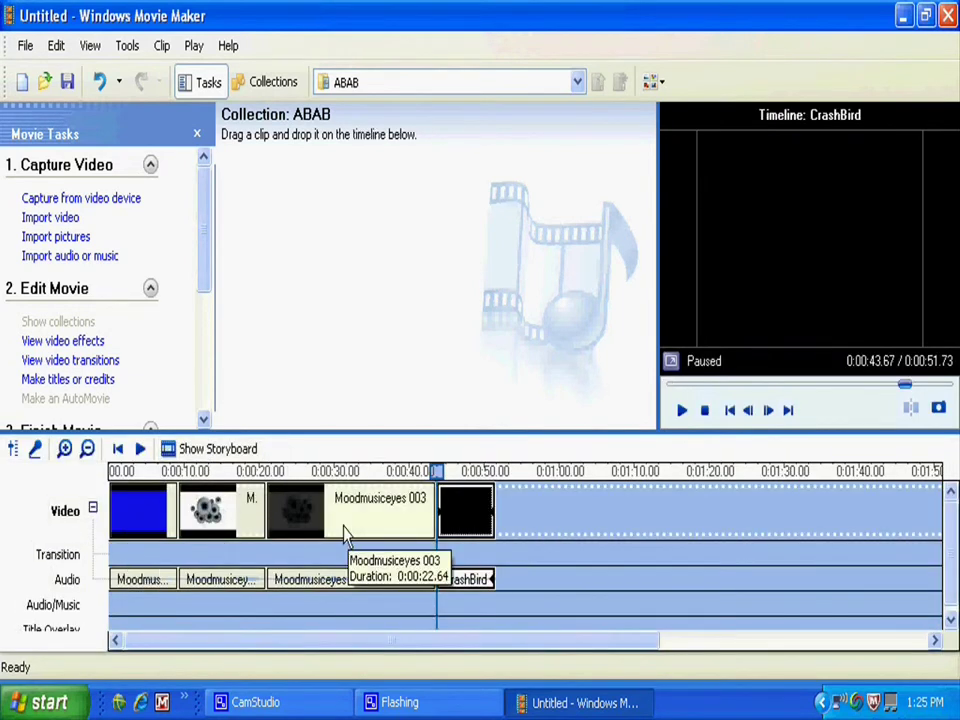
click(70, 256)
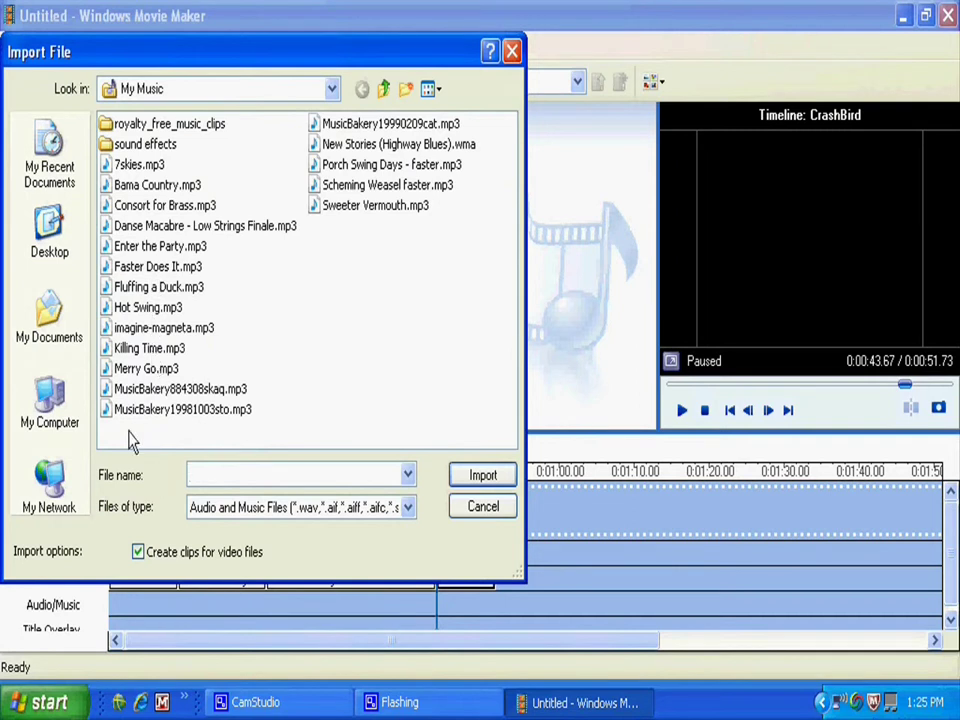
click(150, 349)
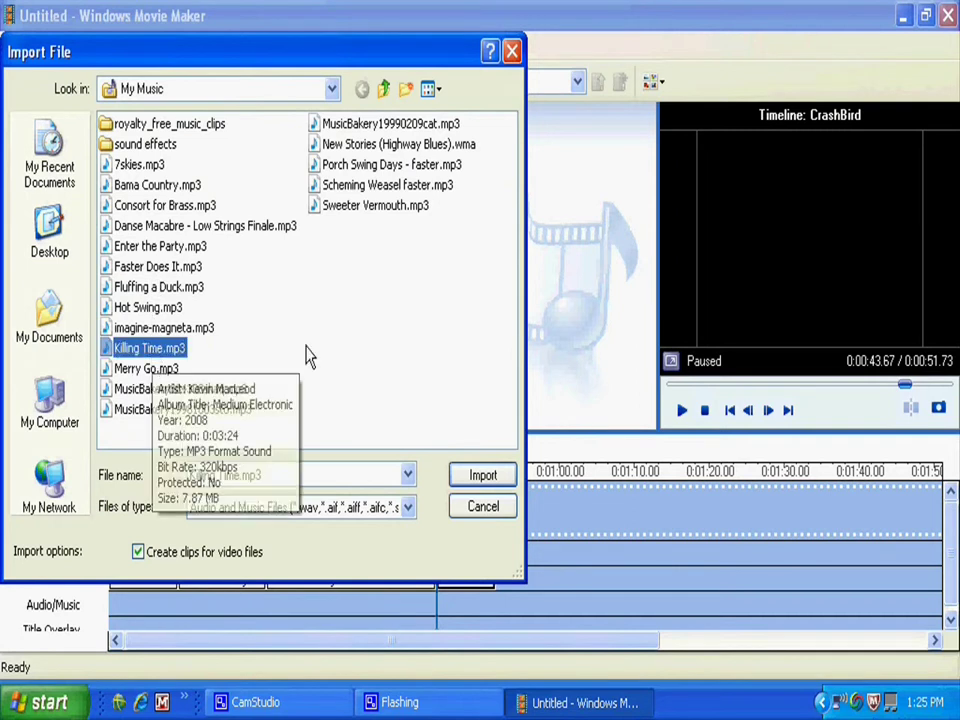
click(483, 476)
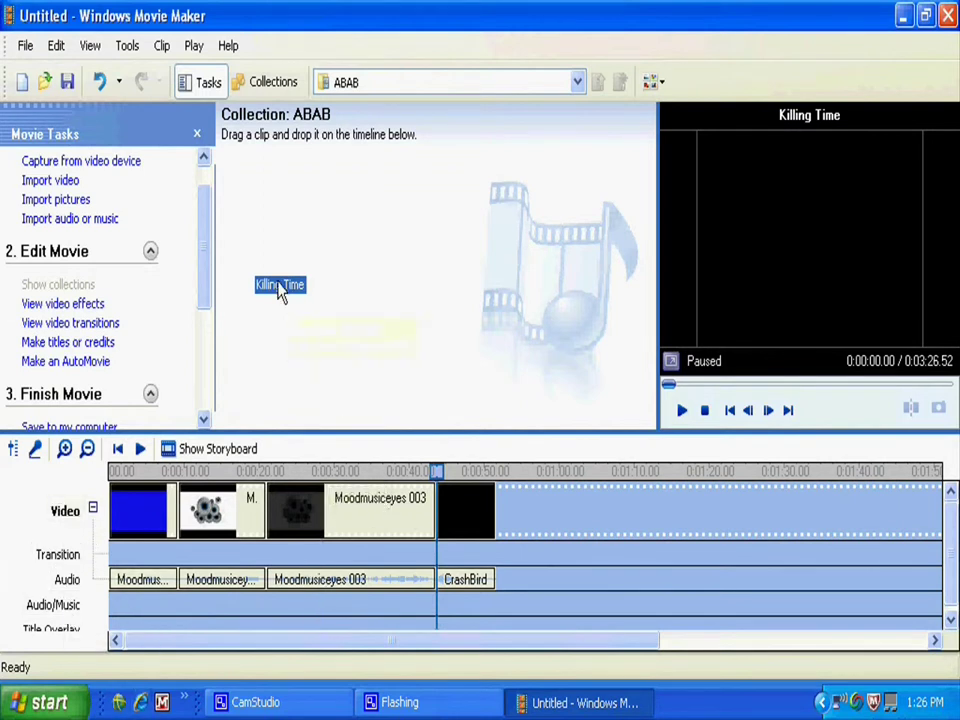
mouse_move(280, 290)
mouse_down()
mouse_move(510, 600)
mouse_move(99, 643)
mouse_up()
Split the Killing Time music where the CrashBird video ends, at about 0:00:51.60, and delete the remaining part
click(498, 477)
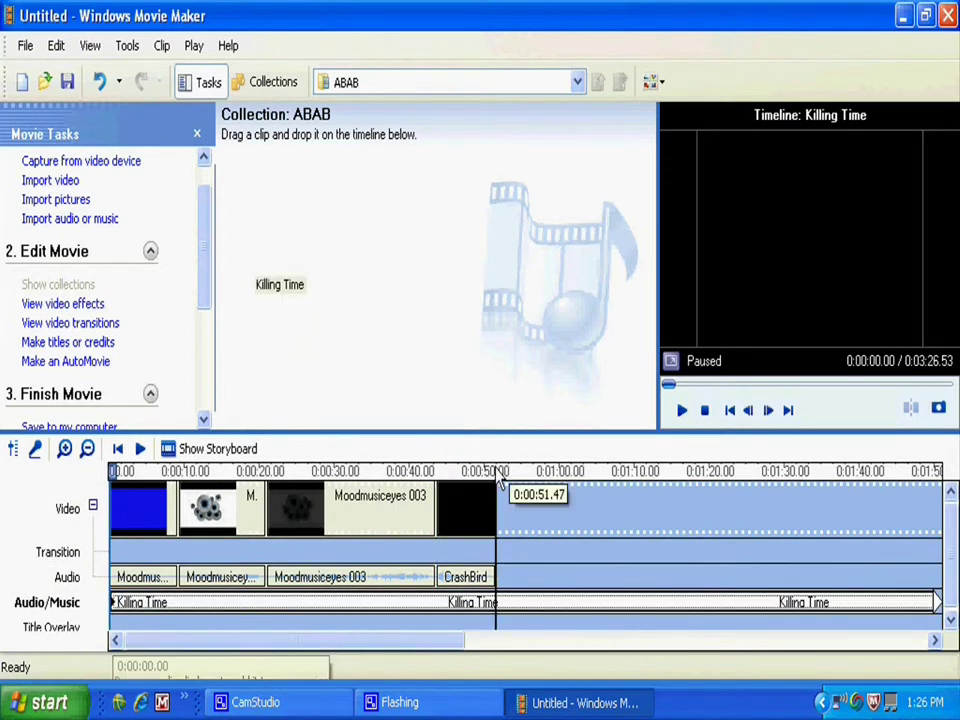
click(911, 410)
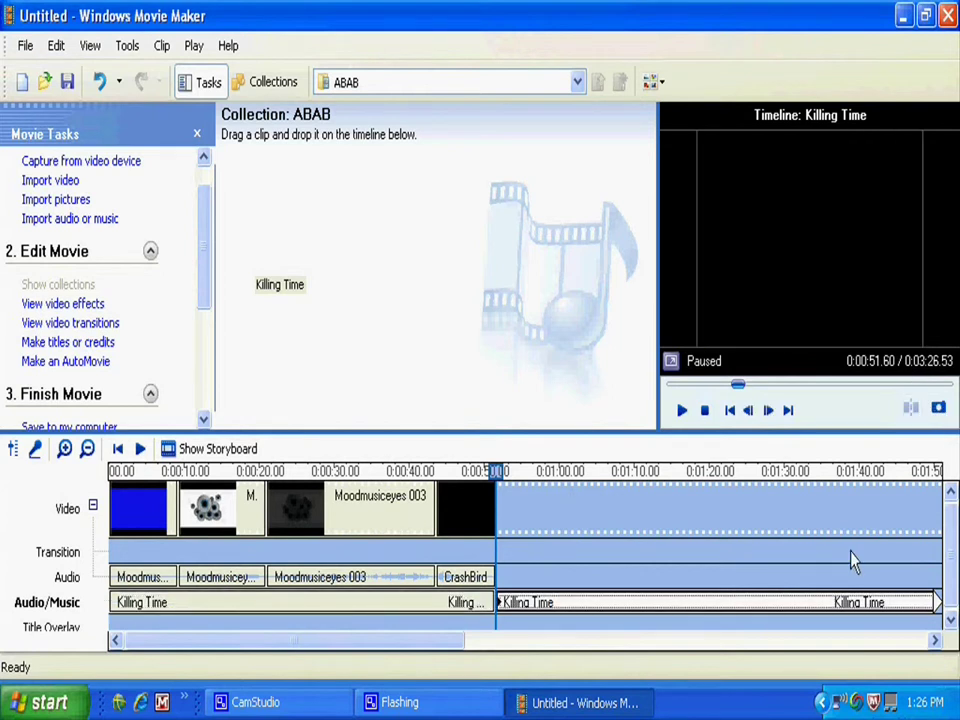
right_click(758, 602)
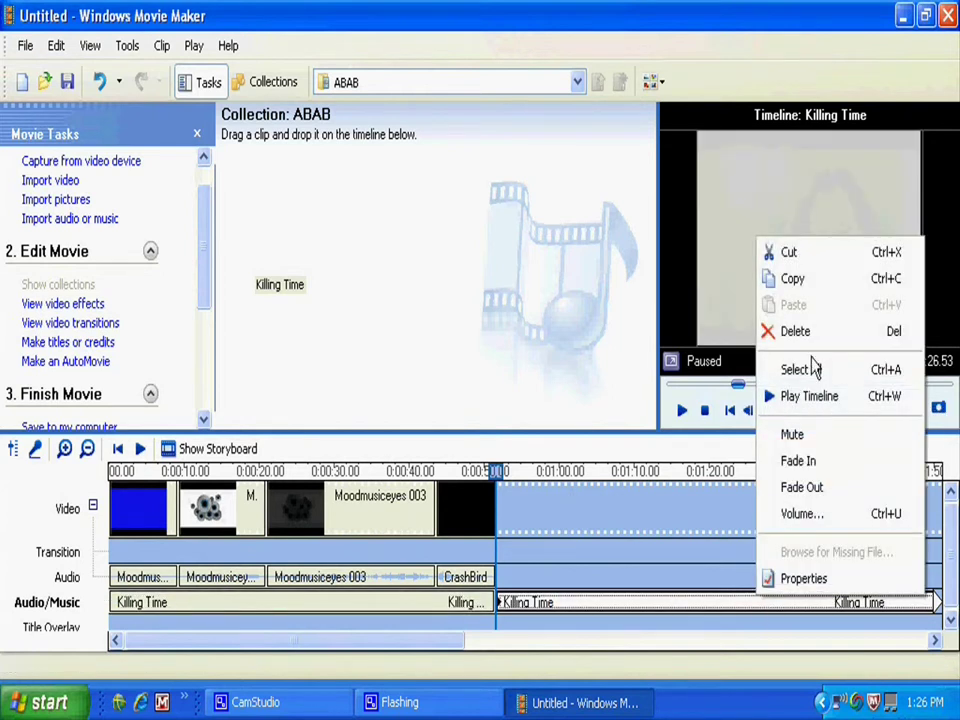
click(793, 334)
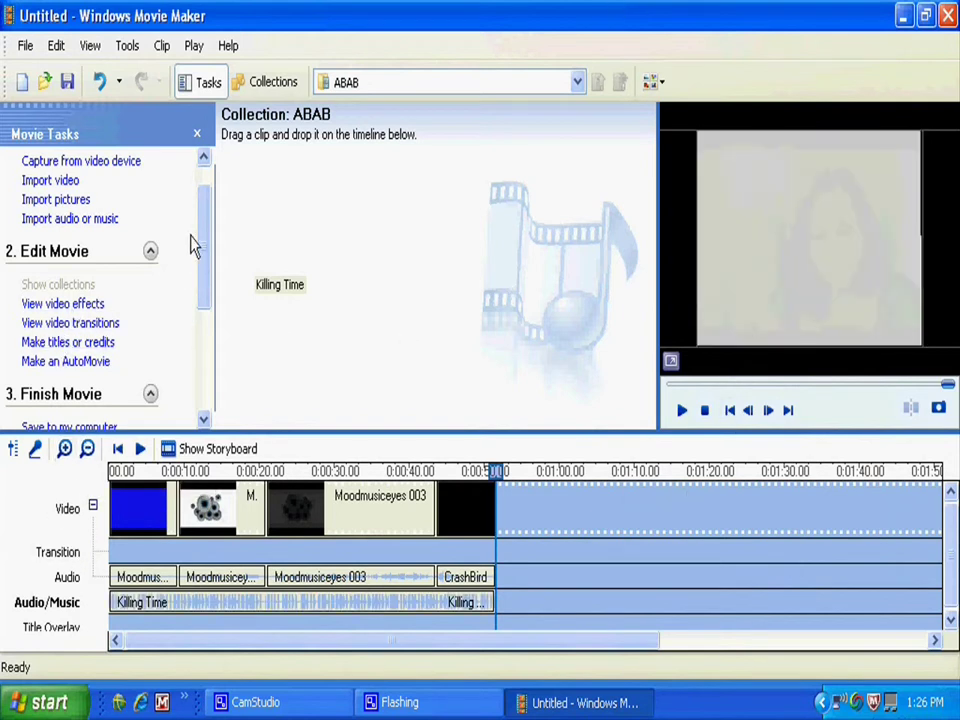
drag(203, 225, 203, 304)
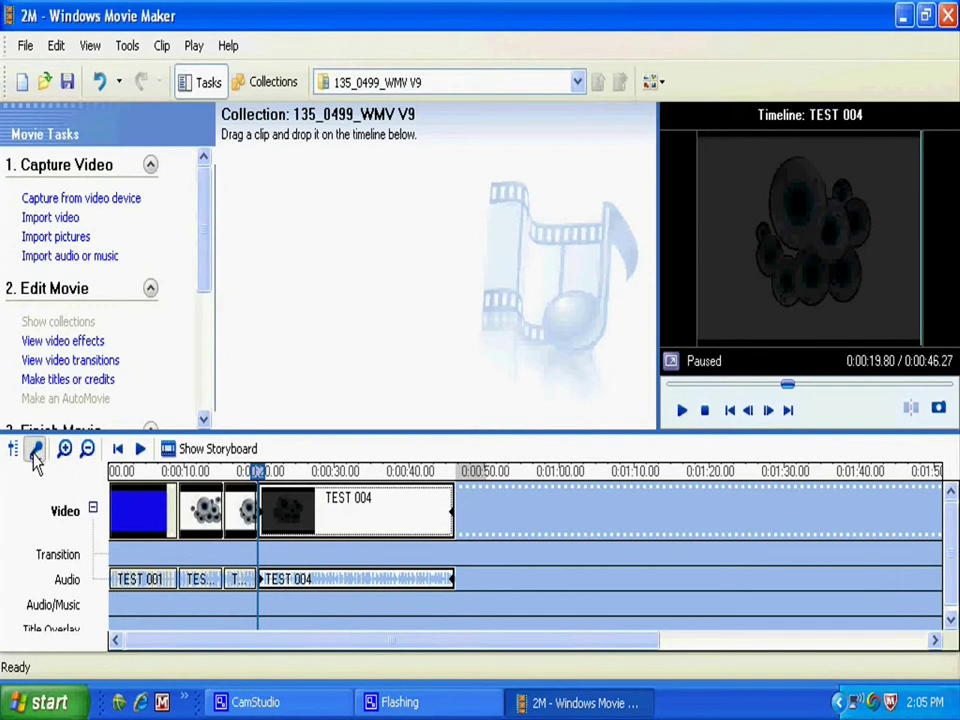
Open the timeline narration settings, review the audio device and input source options, and leave without recording
click(35, 452)
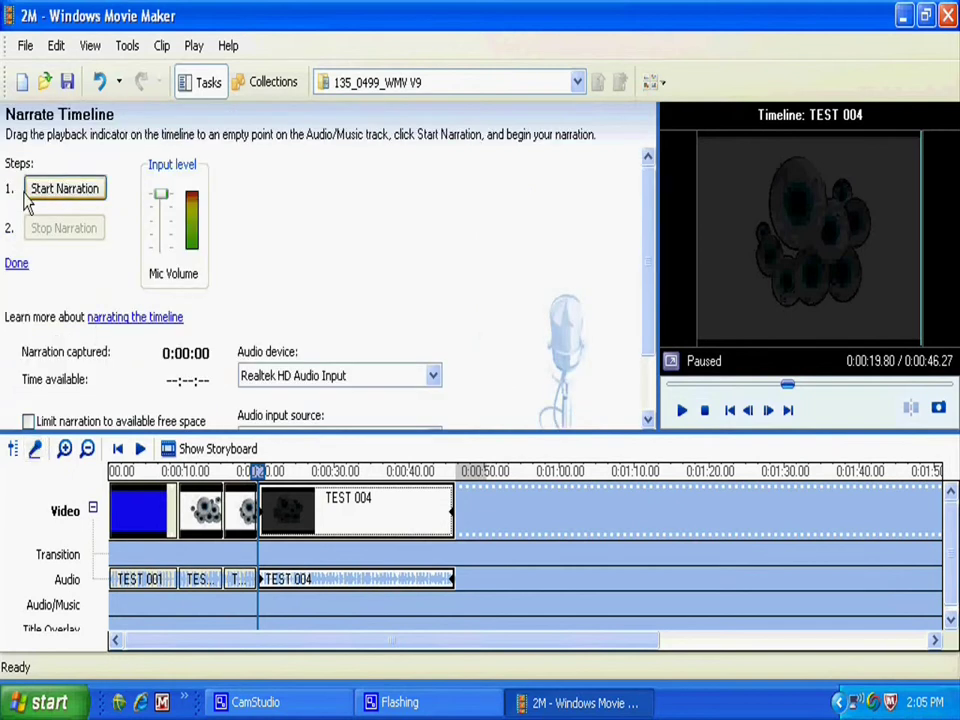
scroll(645, 235, down, 3)
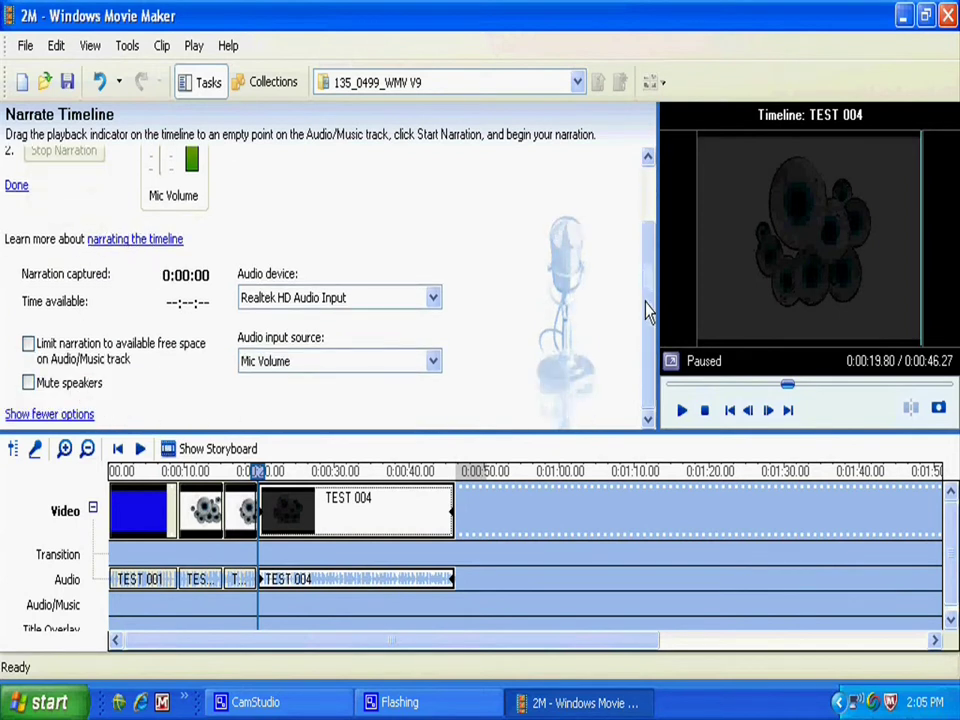
drag(649, 315, 651, 270)
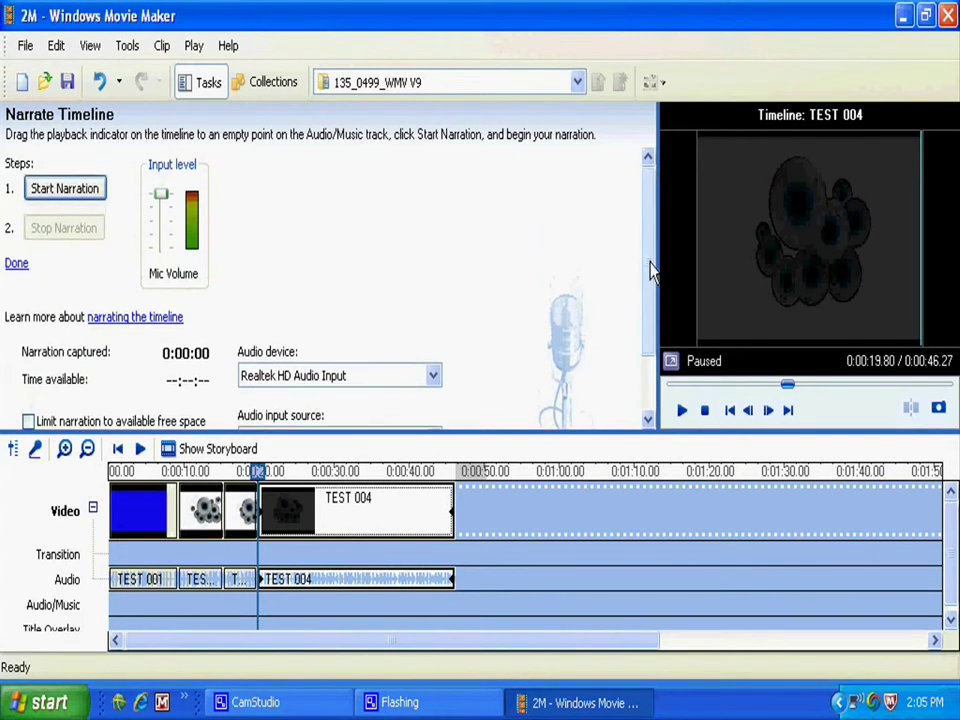
click(17, 266)
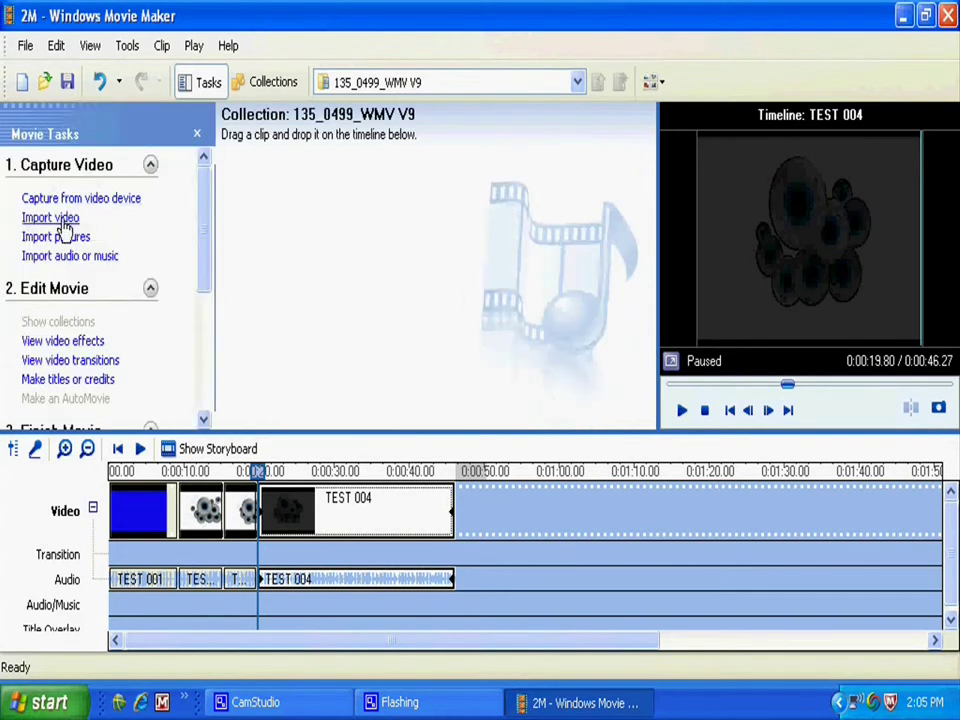
Import the video 138_0557_WMV V9.wmv from the desktop
click(63, 222)
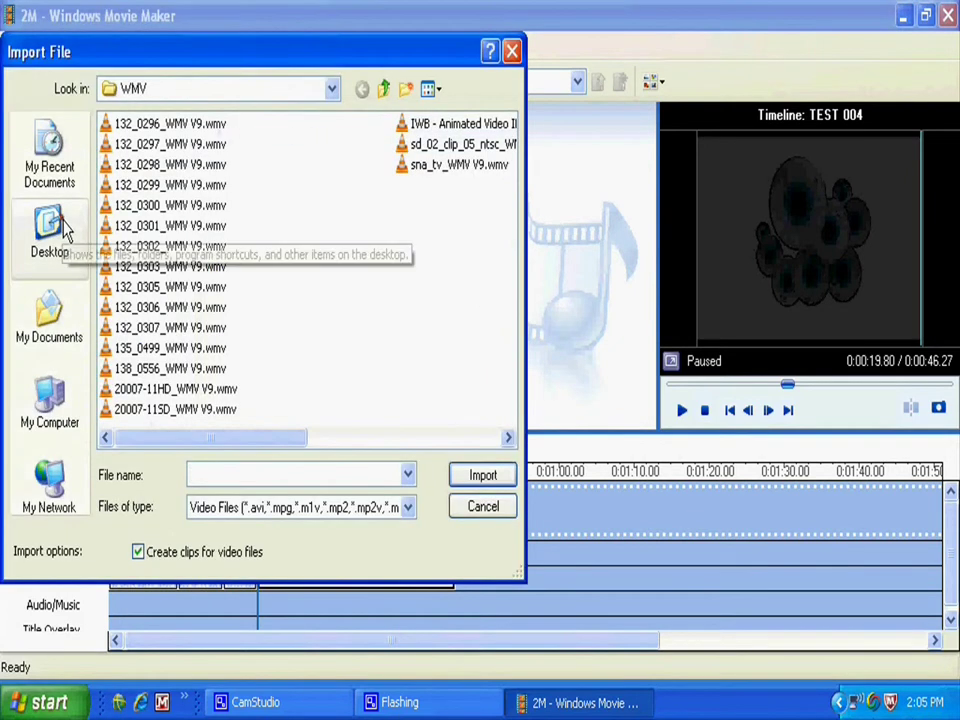
click(57, 229)
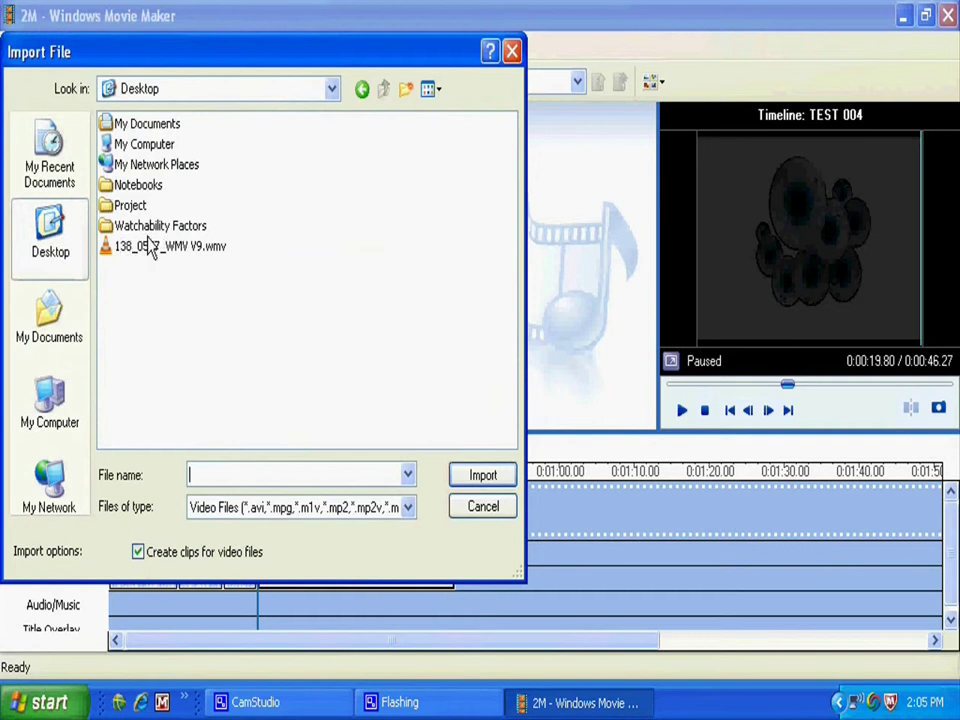
click(180, 247)
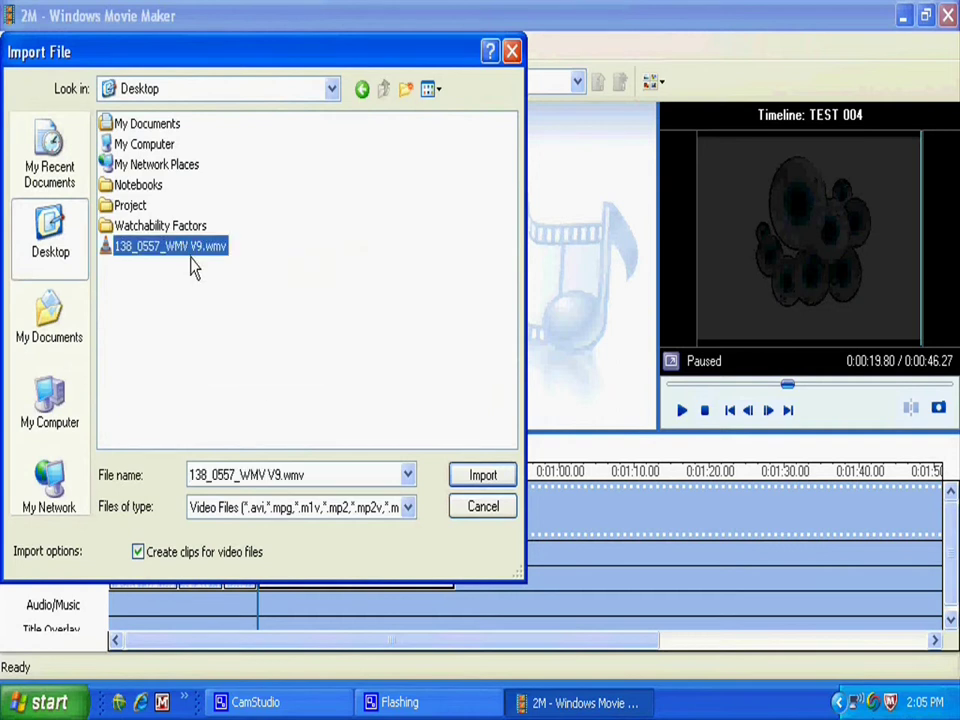
click(483, 476)
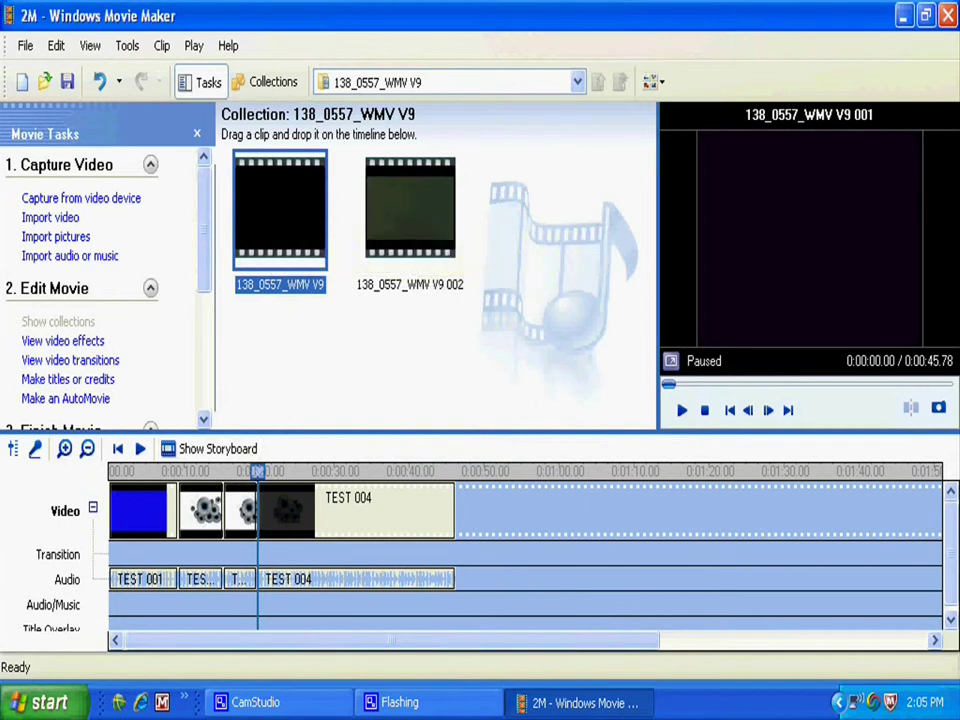
Place clip 138_0557_WMV V9 001 at the start of the Audio/Music track and delete clip 002 from the collection
click(68, 616)
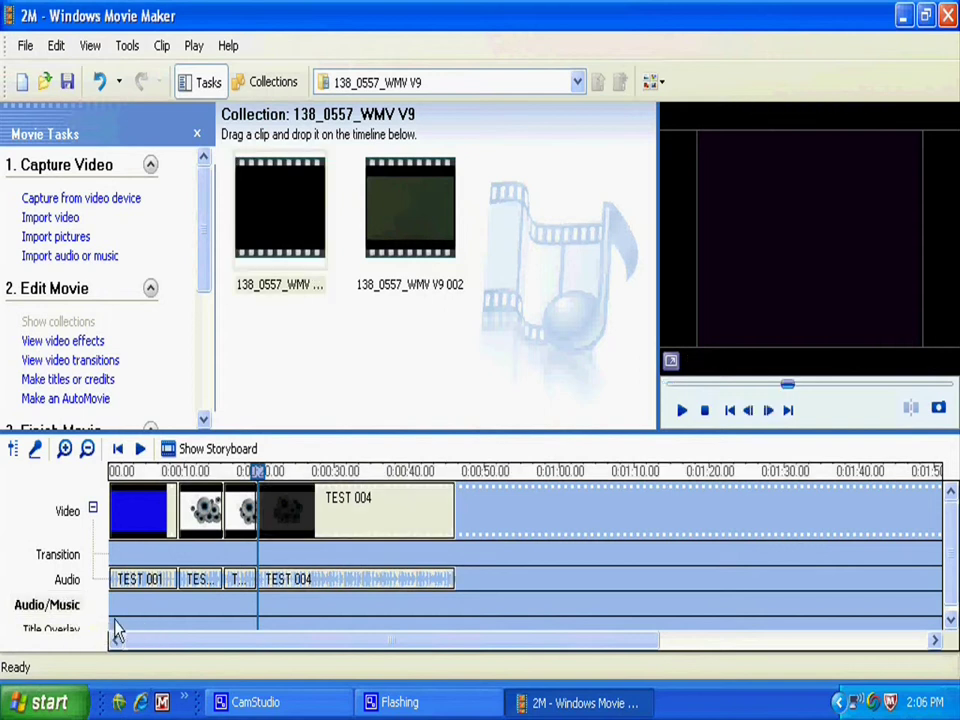
drag(277, 218, 553, 466)
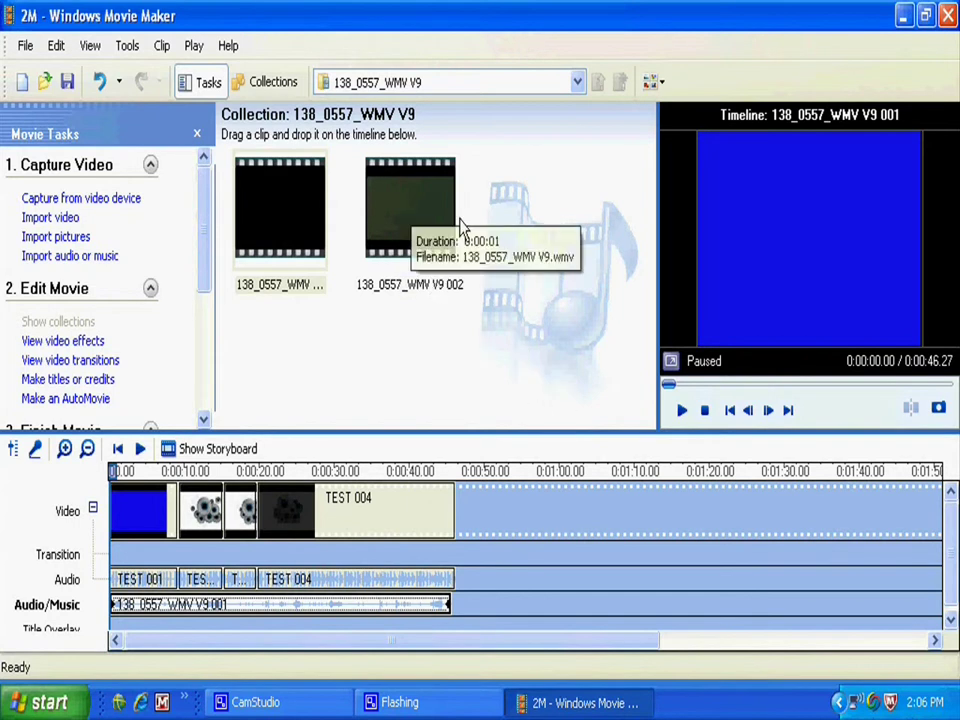
right_click(420, 213)
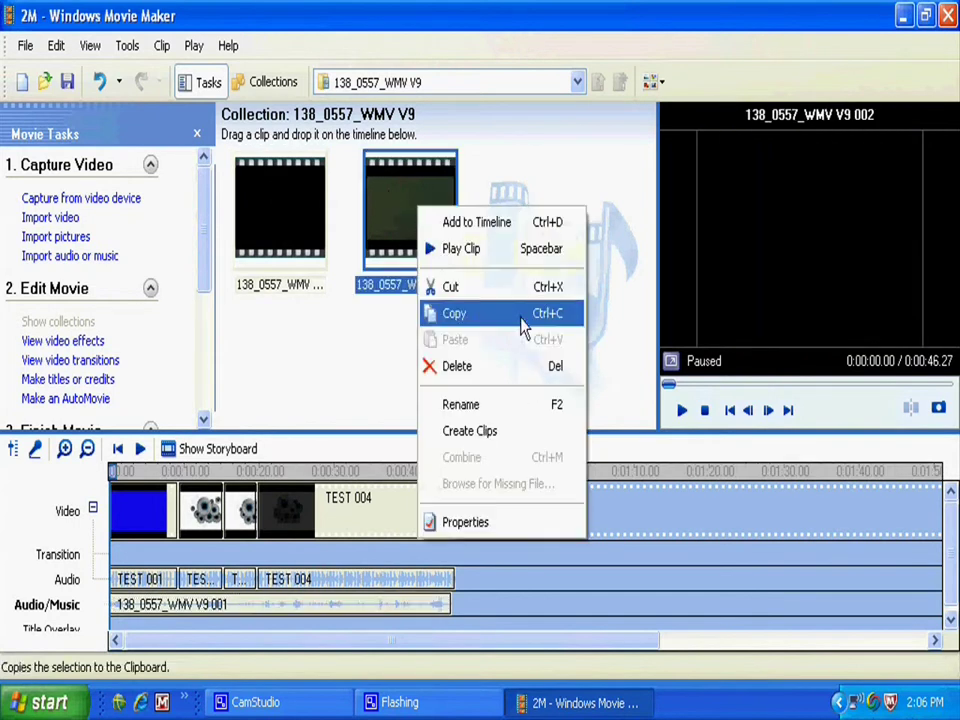
click(476, 369)
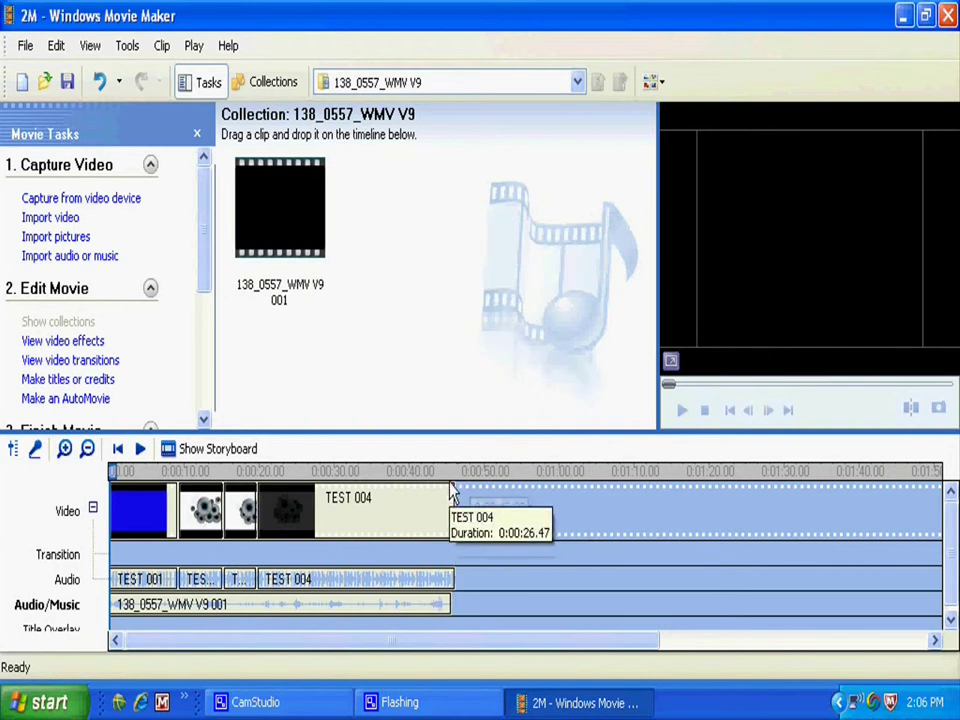
Trim the end of the TEST 004 clip to line up with the end of the Audio/Music clip
click(447, 578)
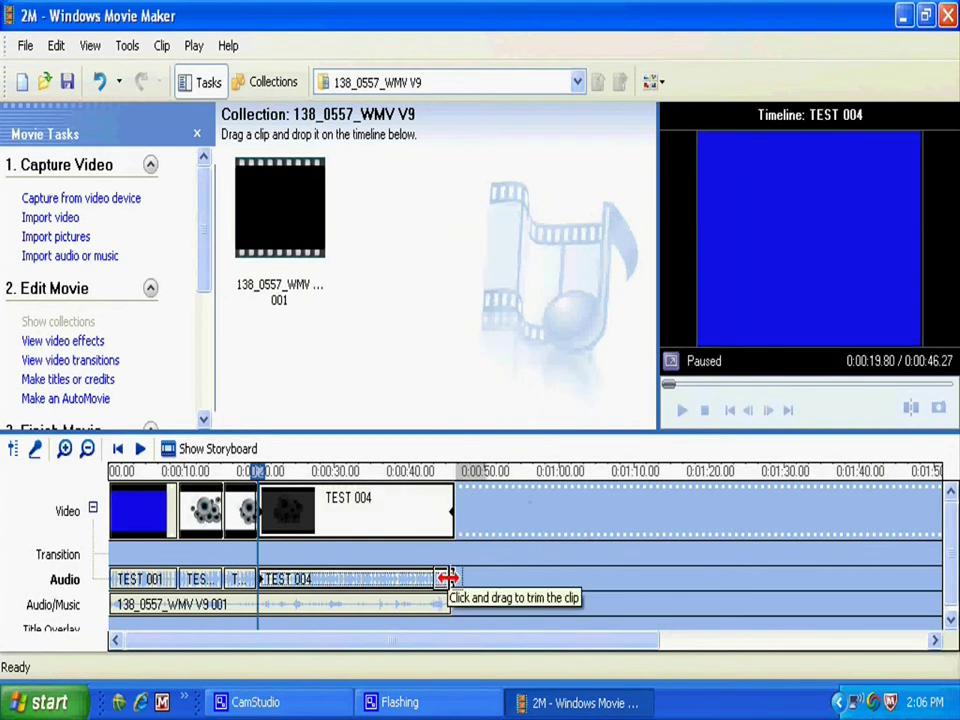
drag(446, 579, 456, 519)
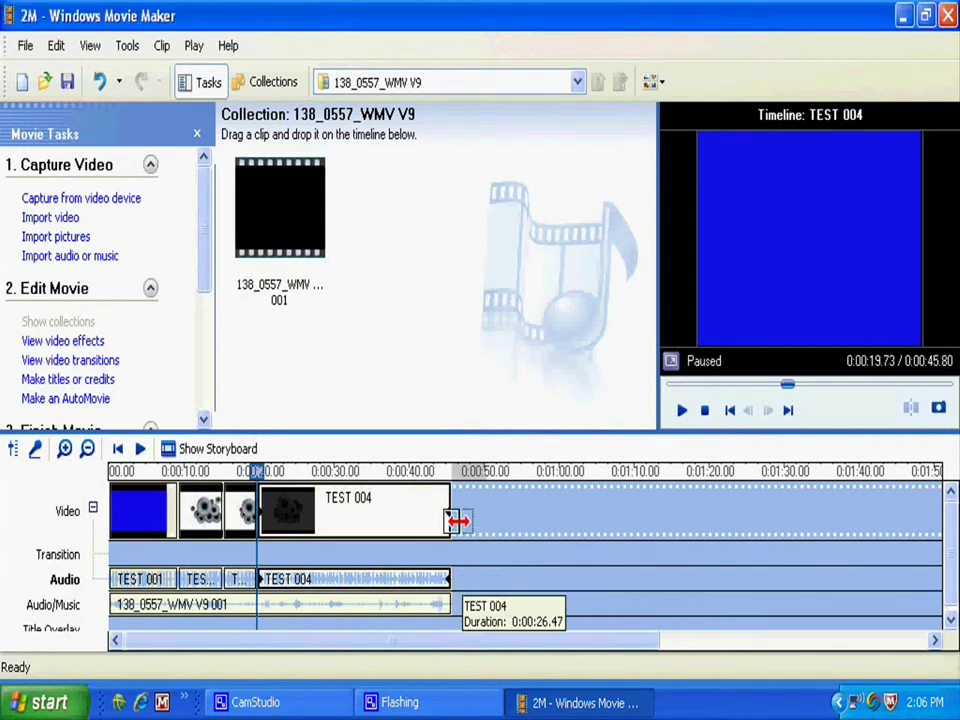
click(446, 604)
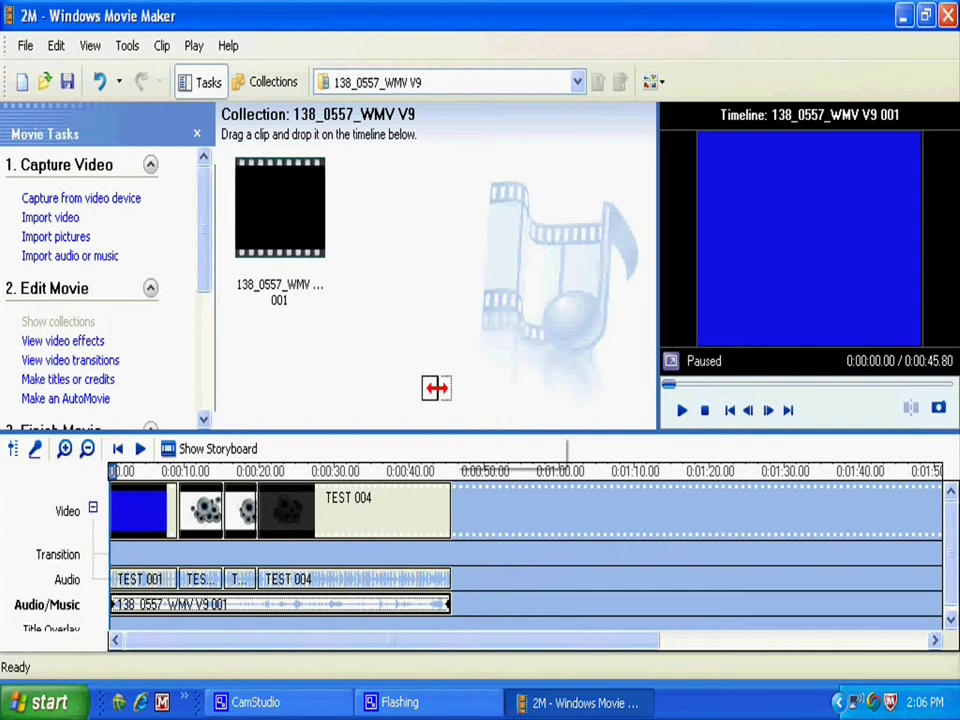
click(430, 376)
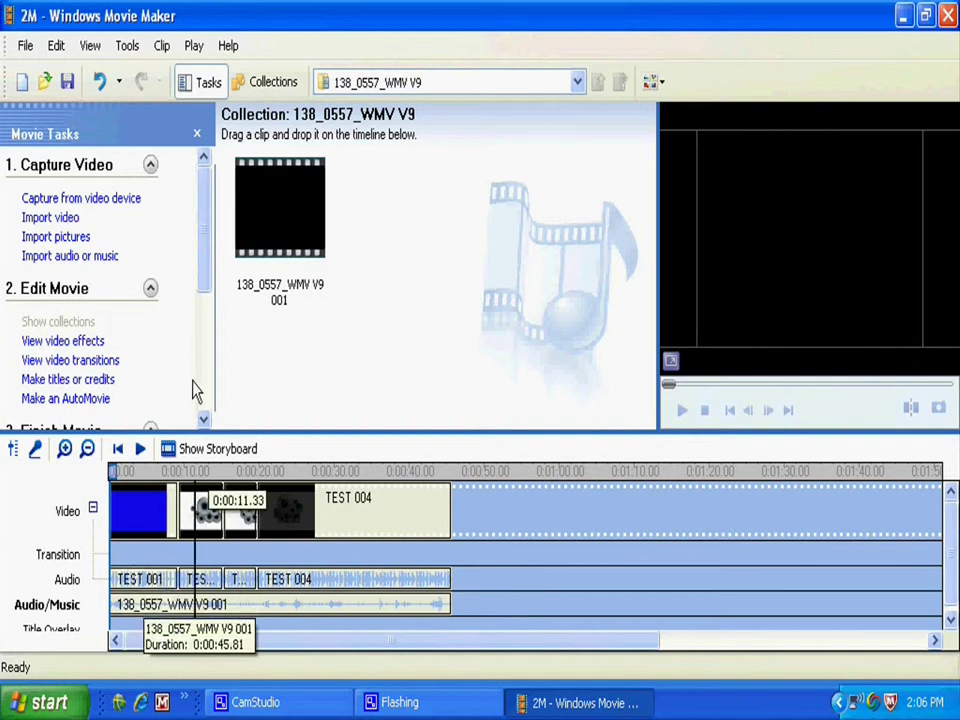
Start saving the finished movie to the computer as a video file
drag(210, 221, 207, 312)
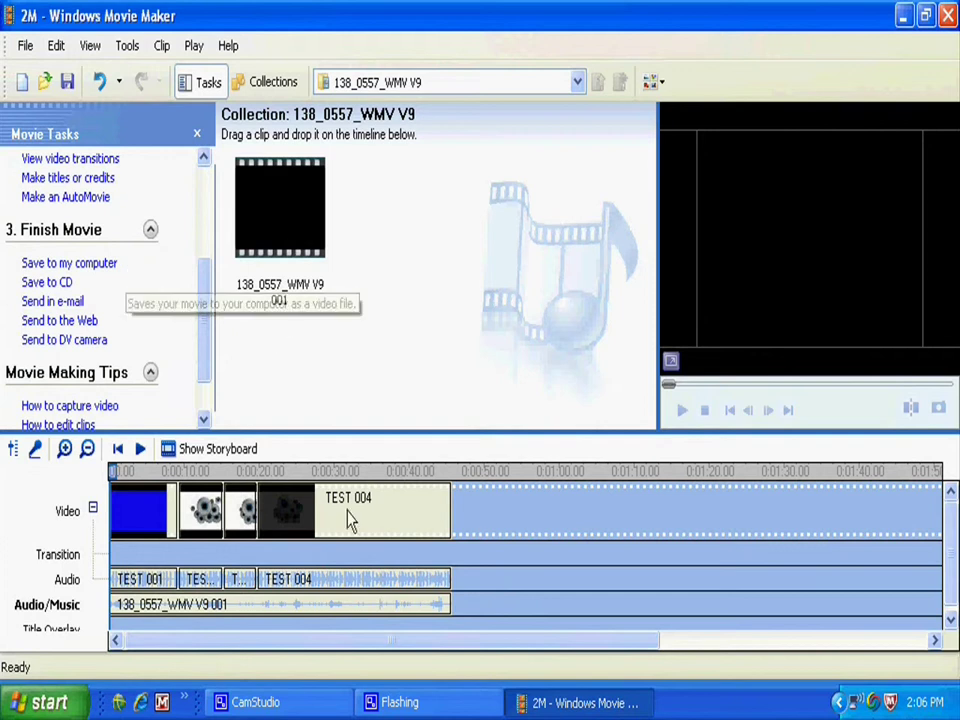
click(102, 268)
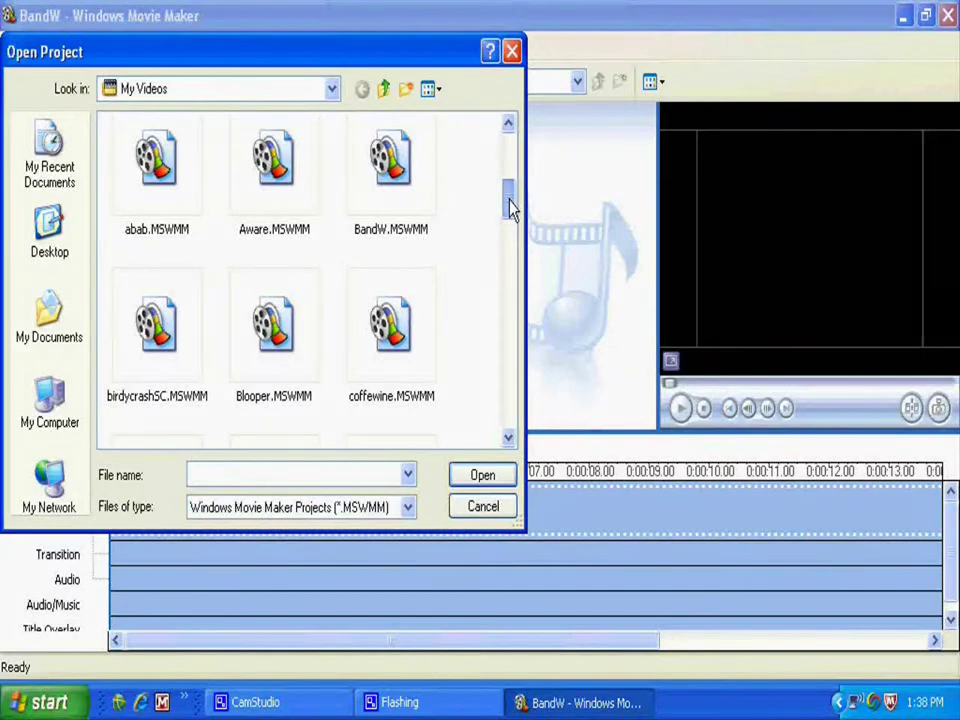
Open the project coffewine.MSWMM from My Videos and view its clips in the storyboard
drag(510, 203, 510, 215)
click(392, 280)
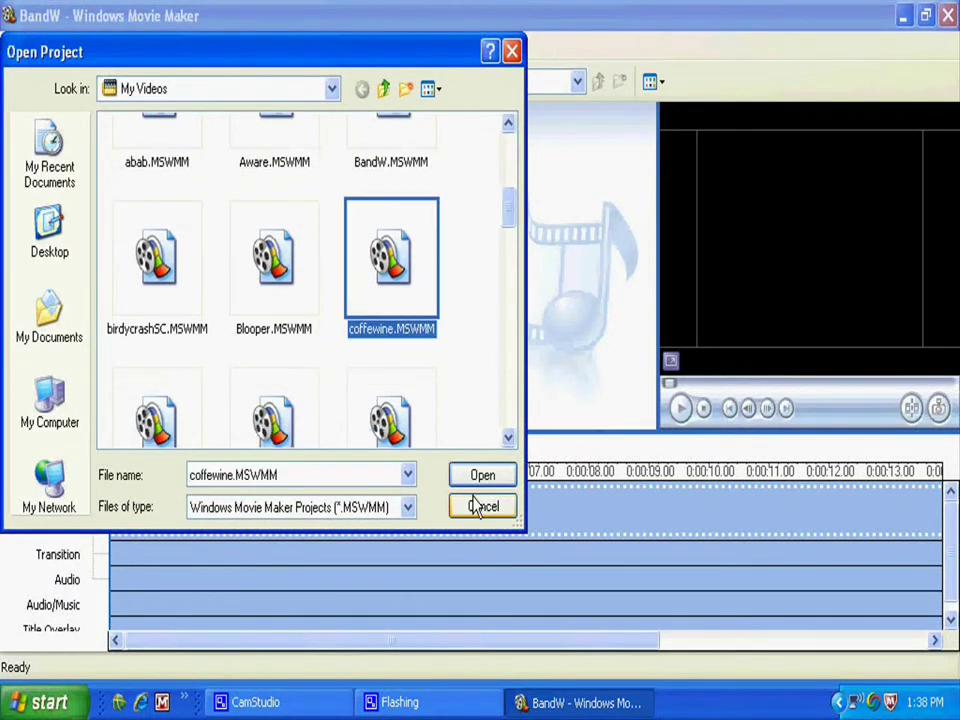
click(484, 478)
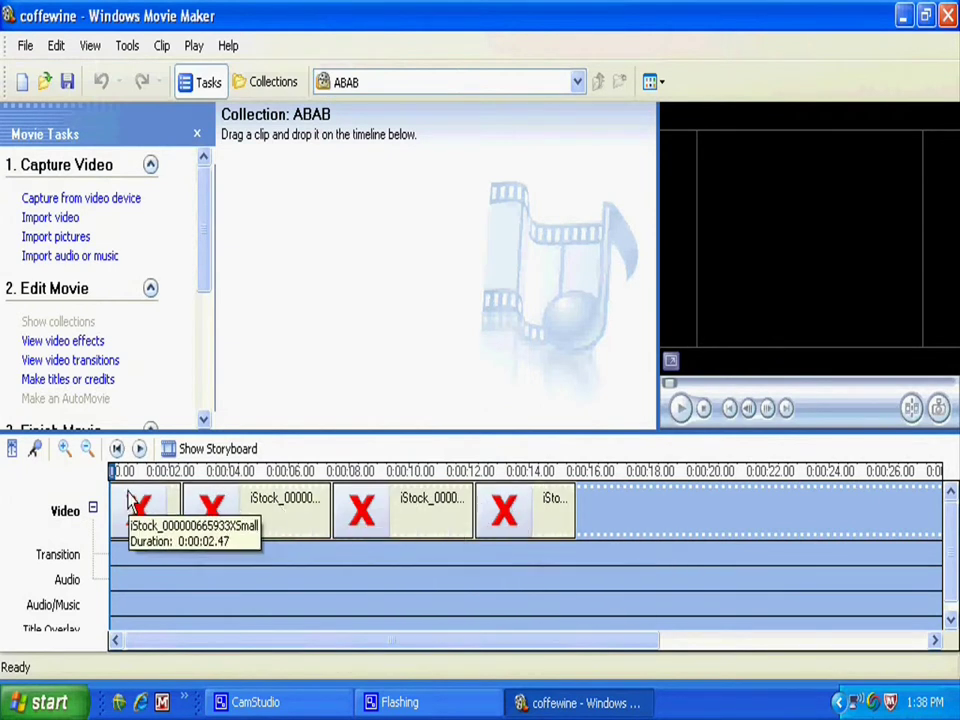
click(221, 452)
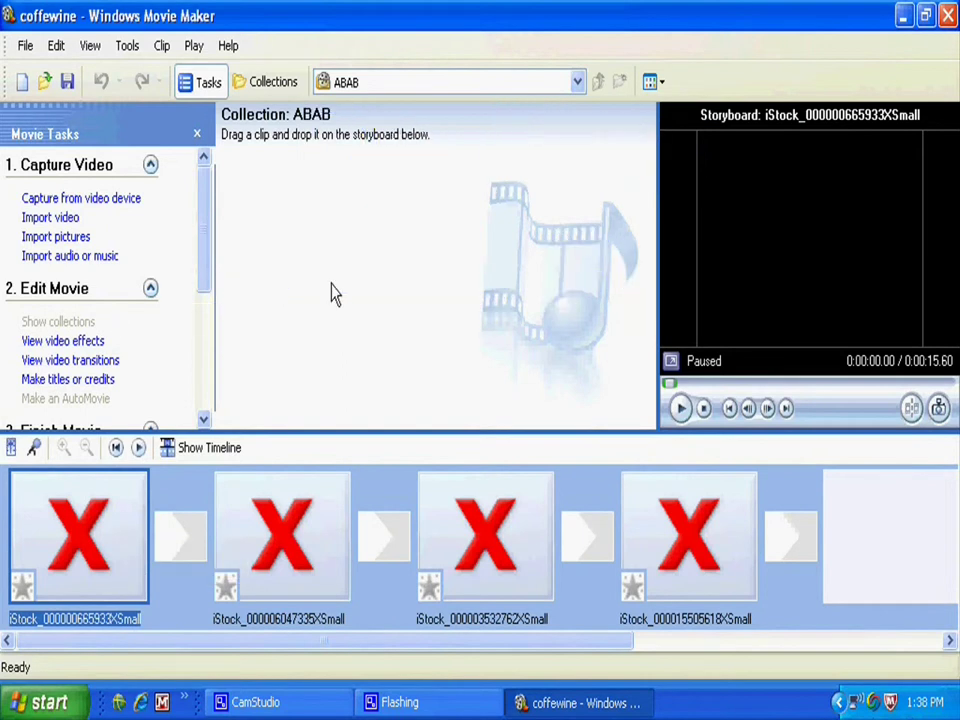
Start a new blank project, open abab.MSWMM from My Videos and select its first FinishPro clip in the storyboard
click(25, 48)
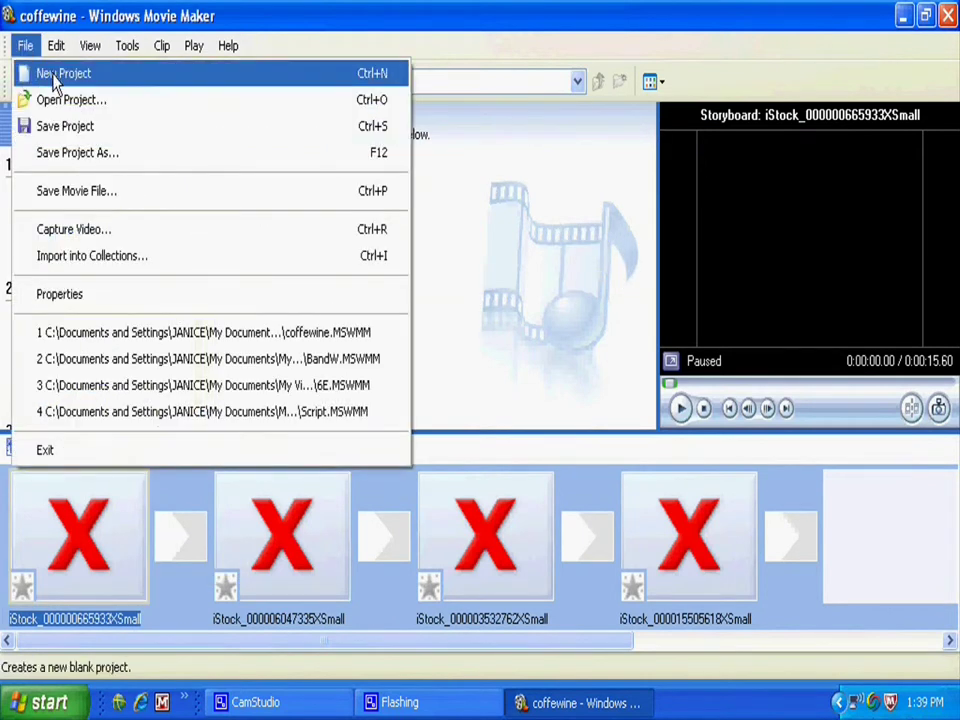
click(55, 76)
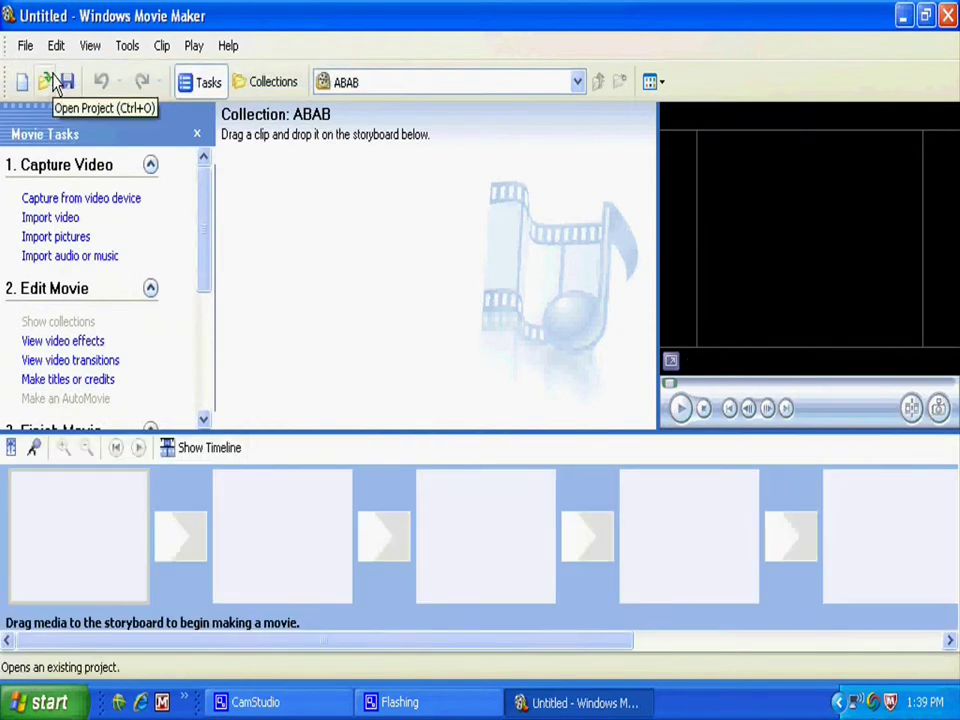
click(25, 47)
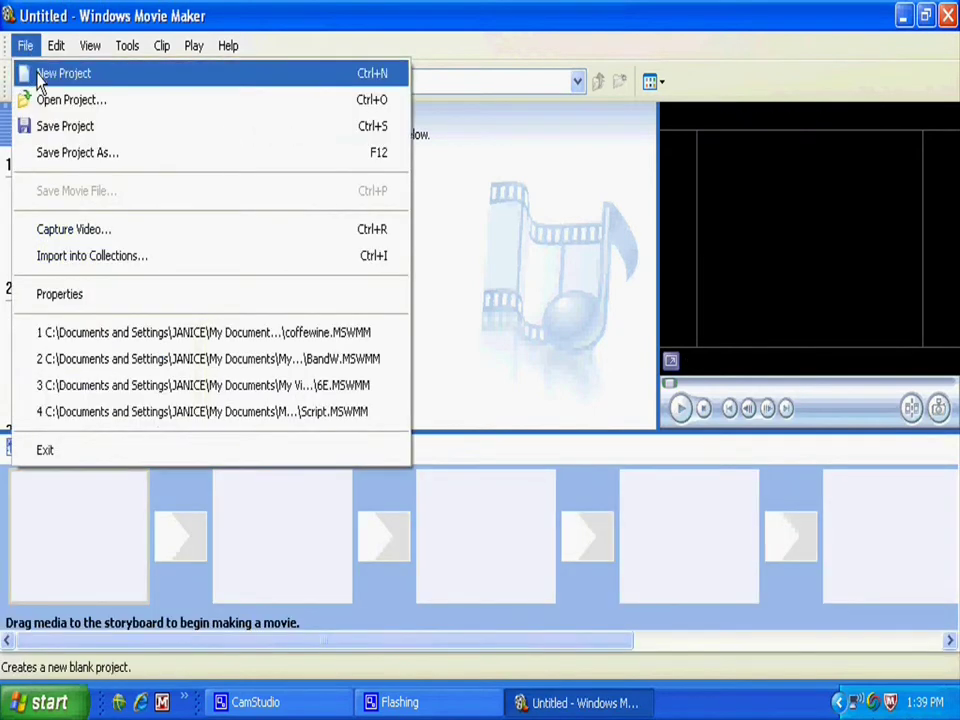
click(45, 102)
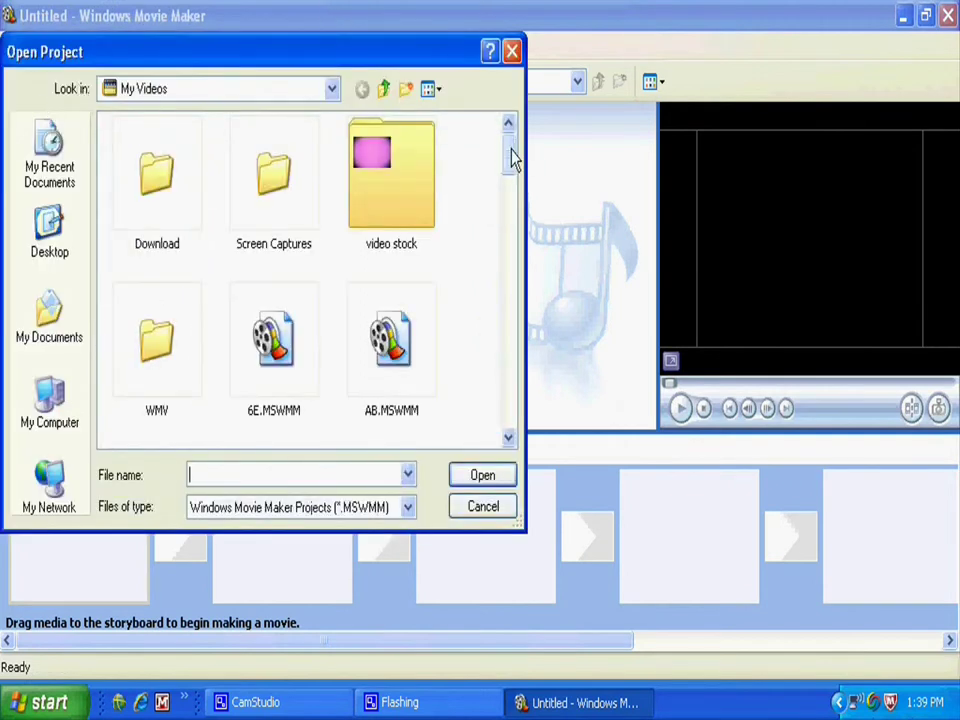
drag(511, 158, 514, 183)
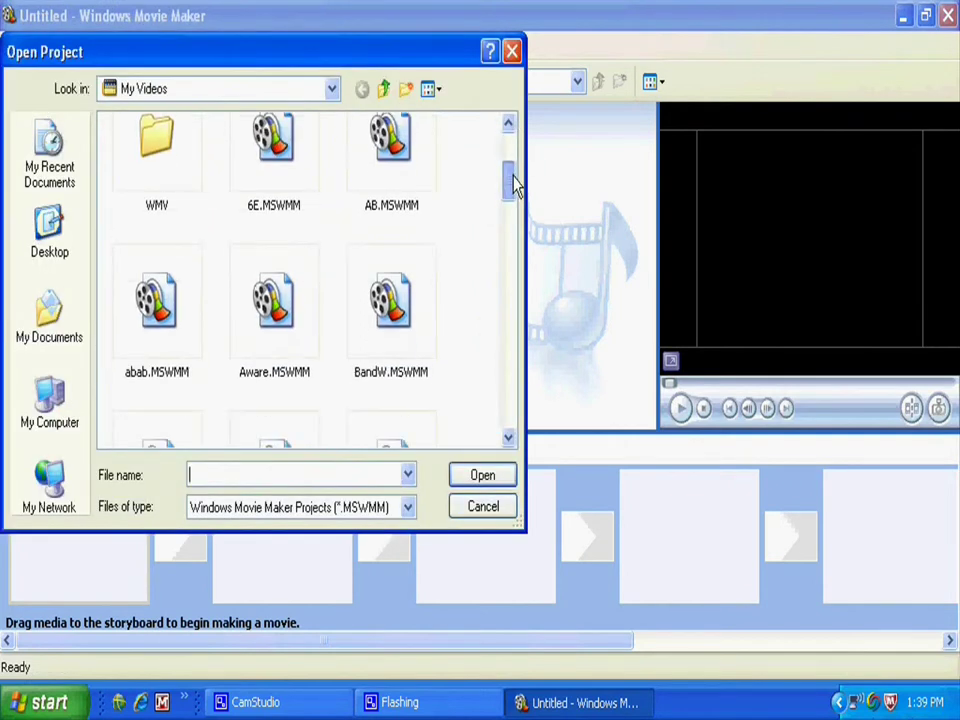
click(167, 332)
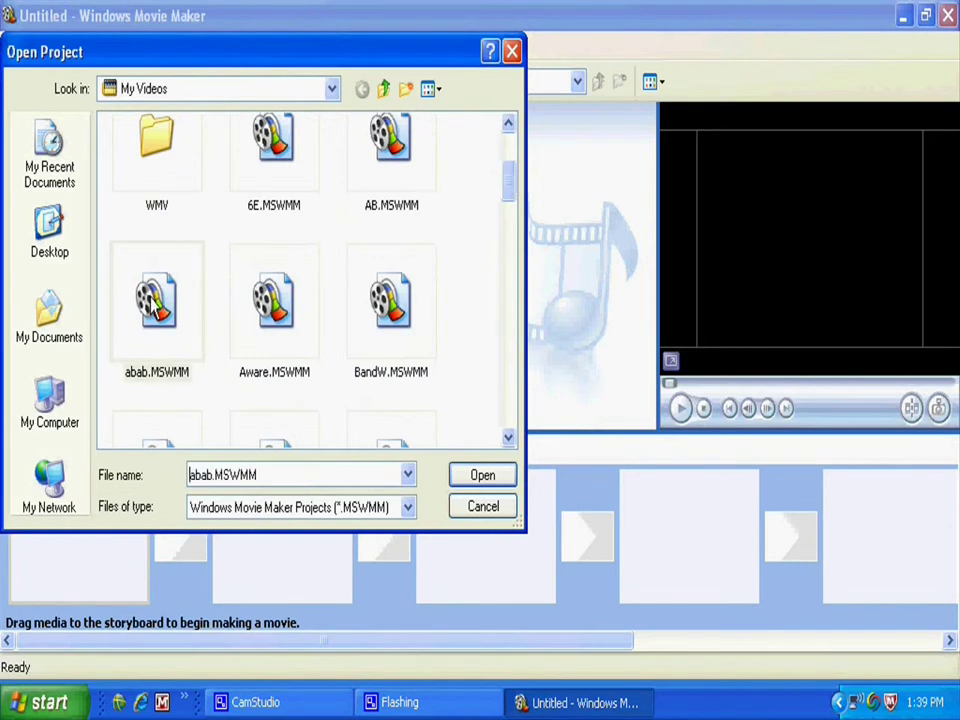
click(506, 507)
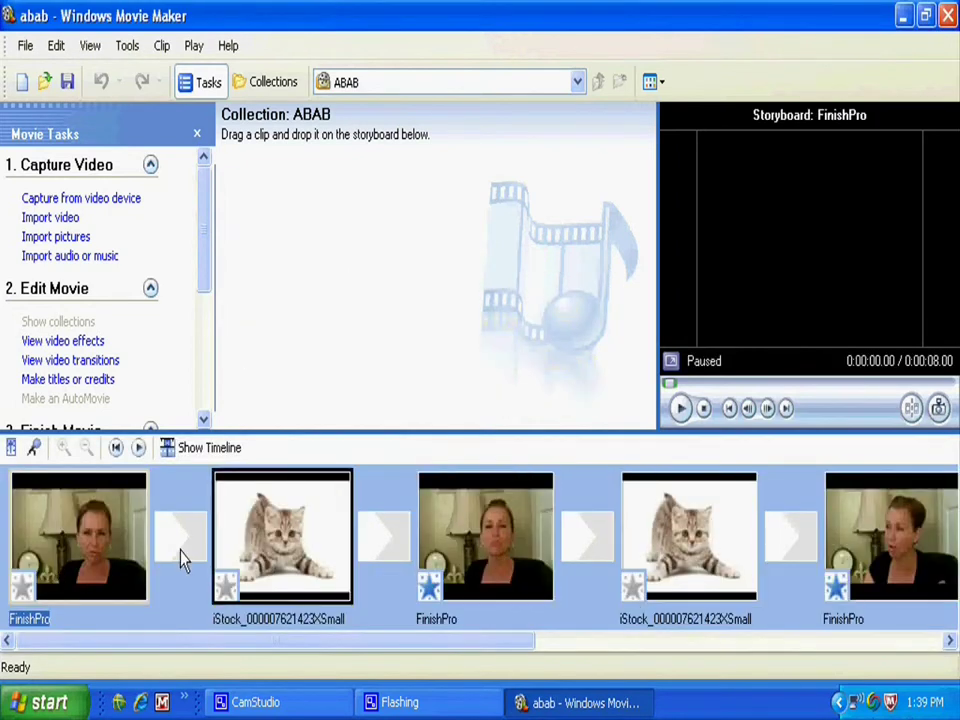
click(107, 561)
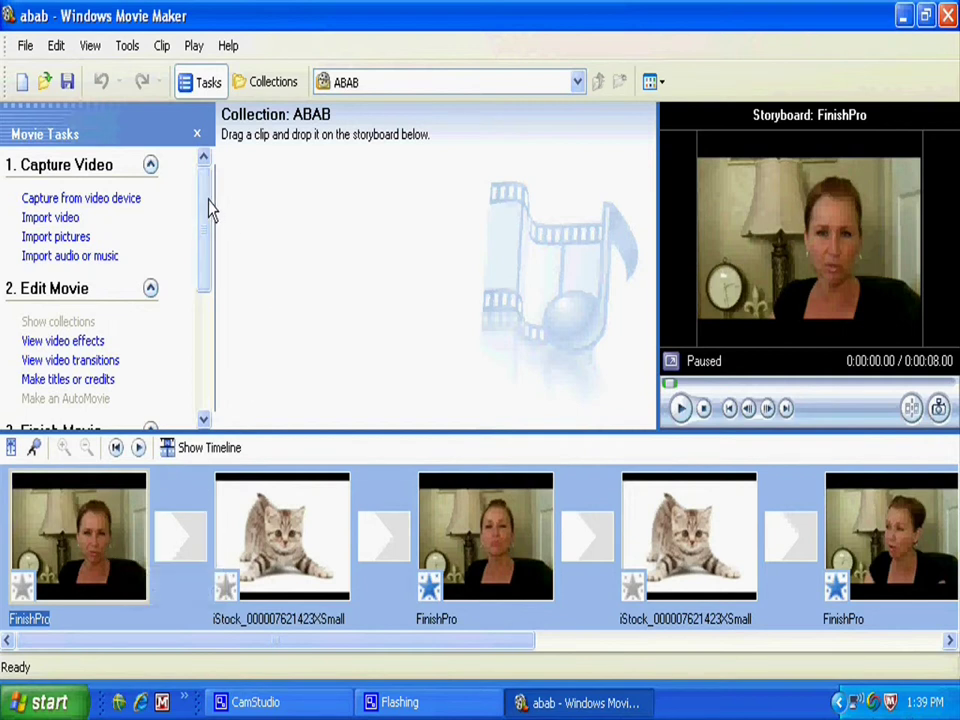
Import the video ABAB.wmv from the Edited folder and move its clip to the storyboard
scroll(210, 210, down, 1)
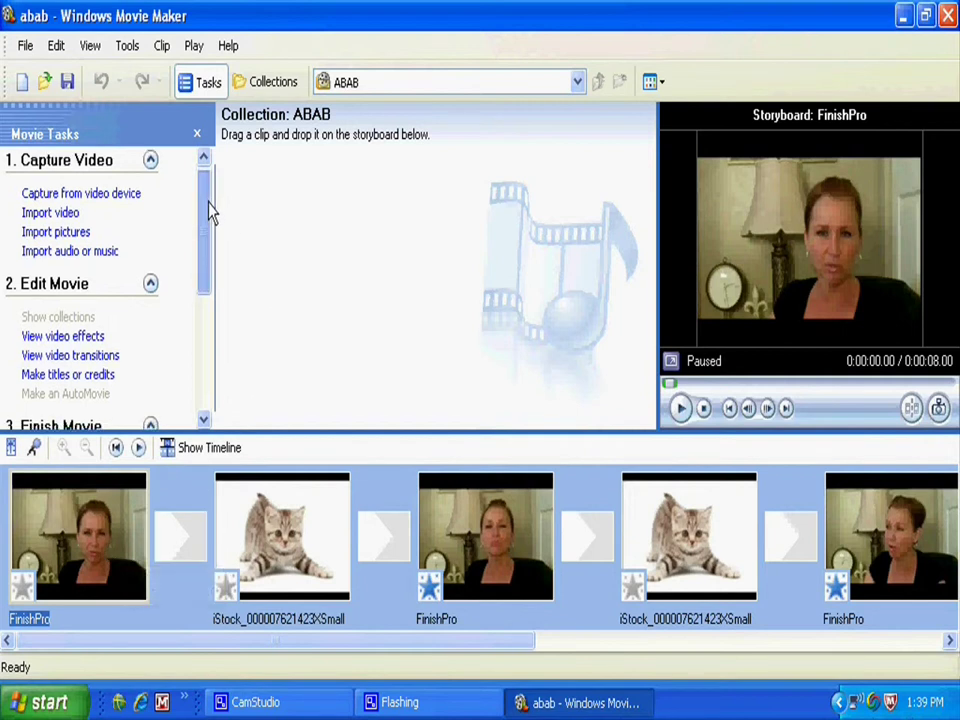
click(60, 216)
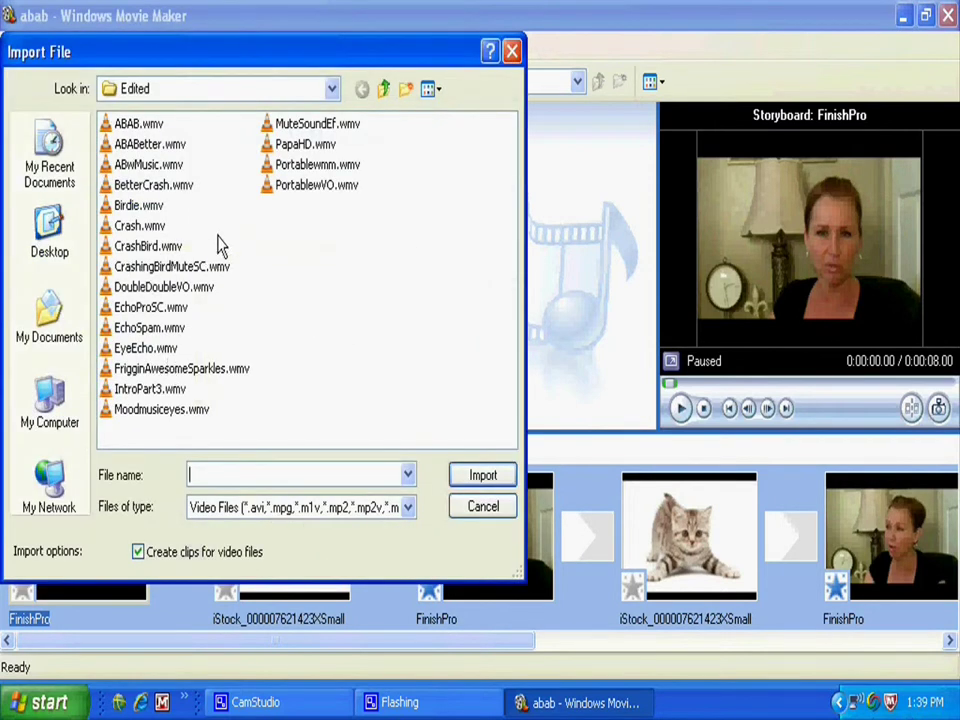
click(128, 127)
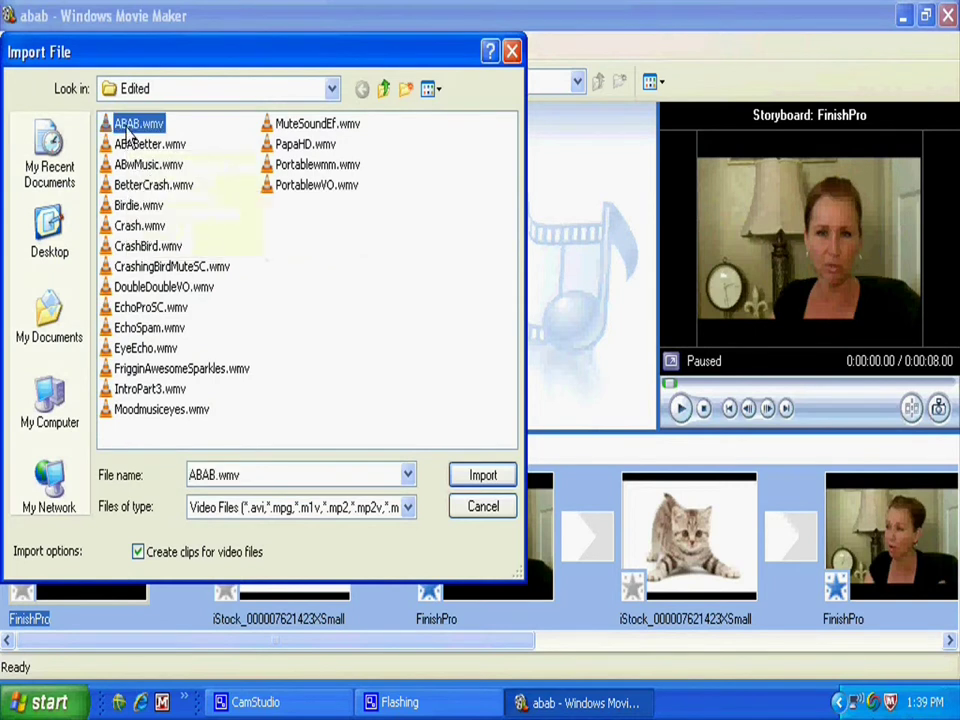
click(492, 478)
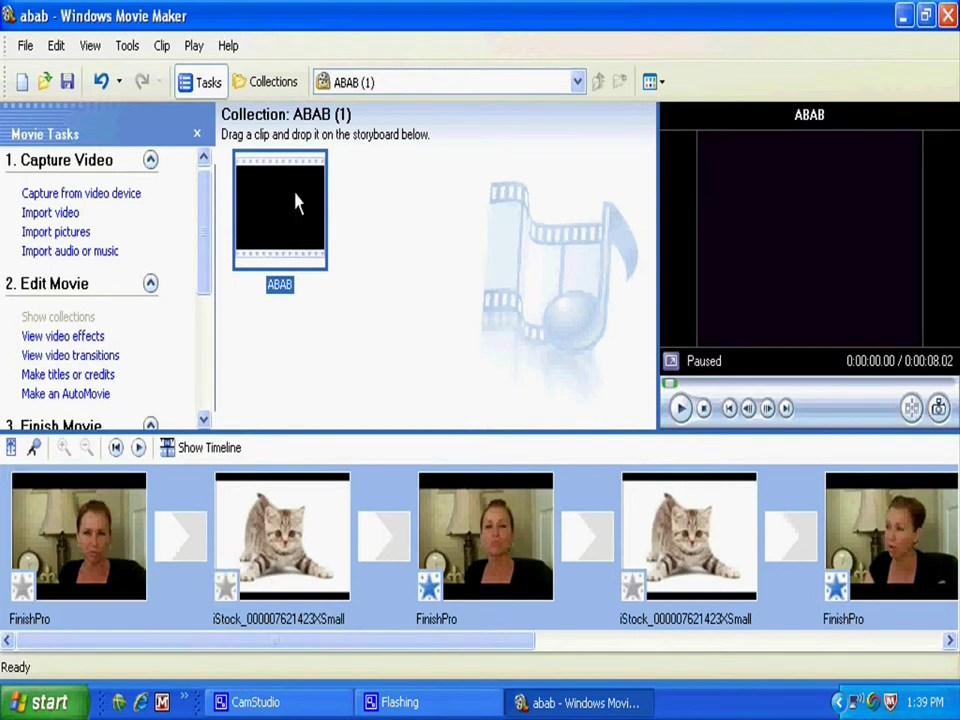
drag(296, 201, 433, 480)
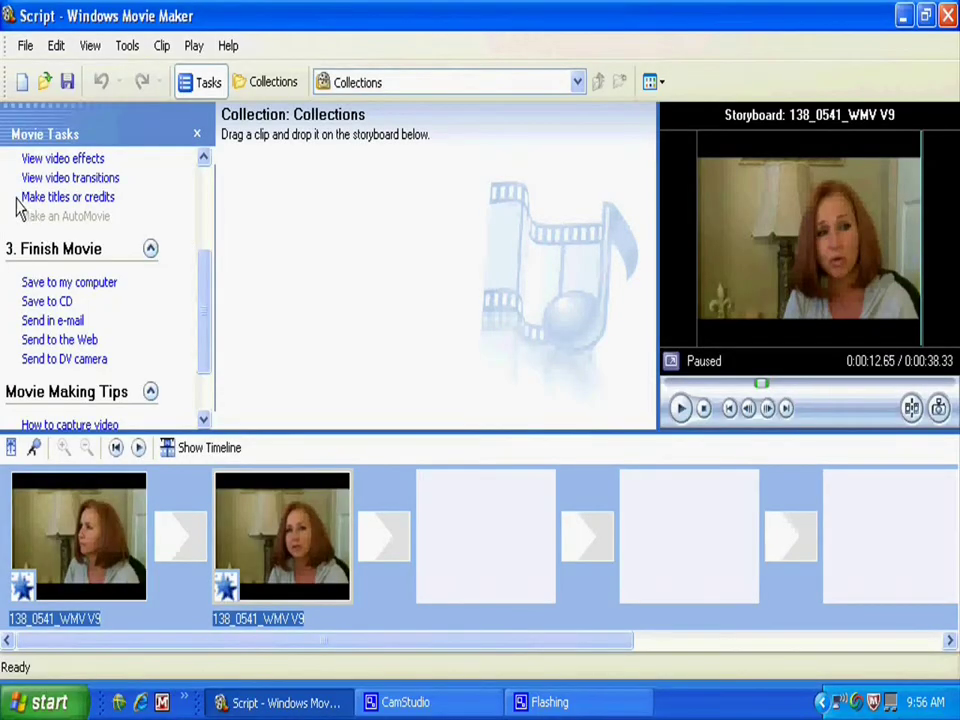
Start a title on the second storyboard clip with the text "Yippy!"
click(70, 198)
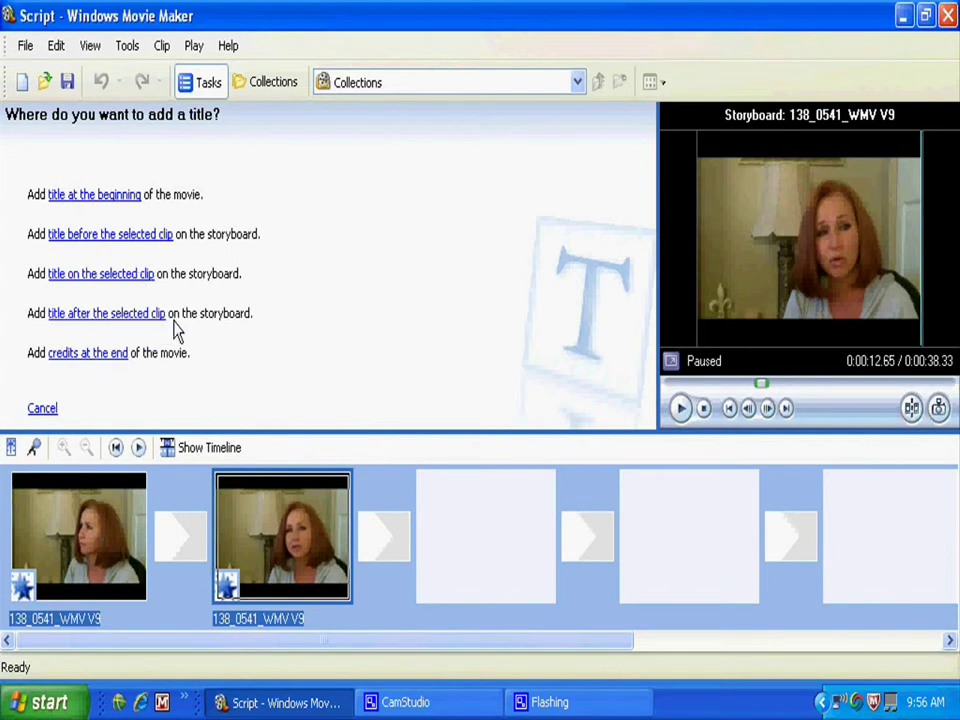
click(80, 520)
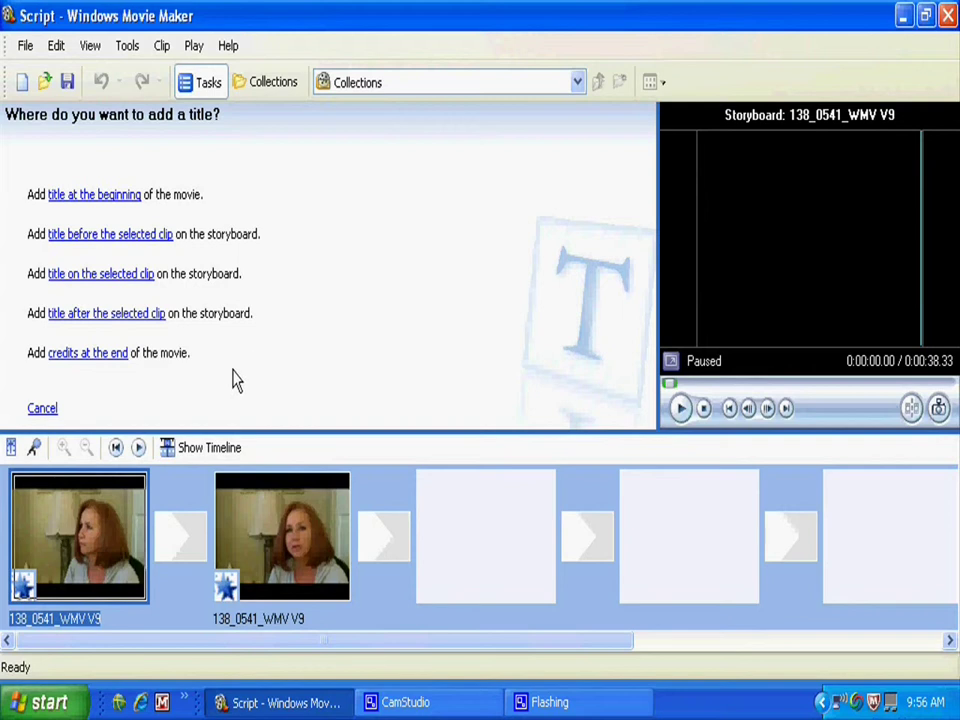
click(112, 279)
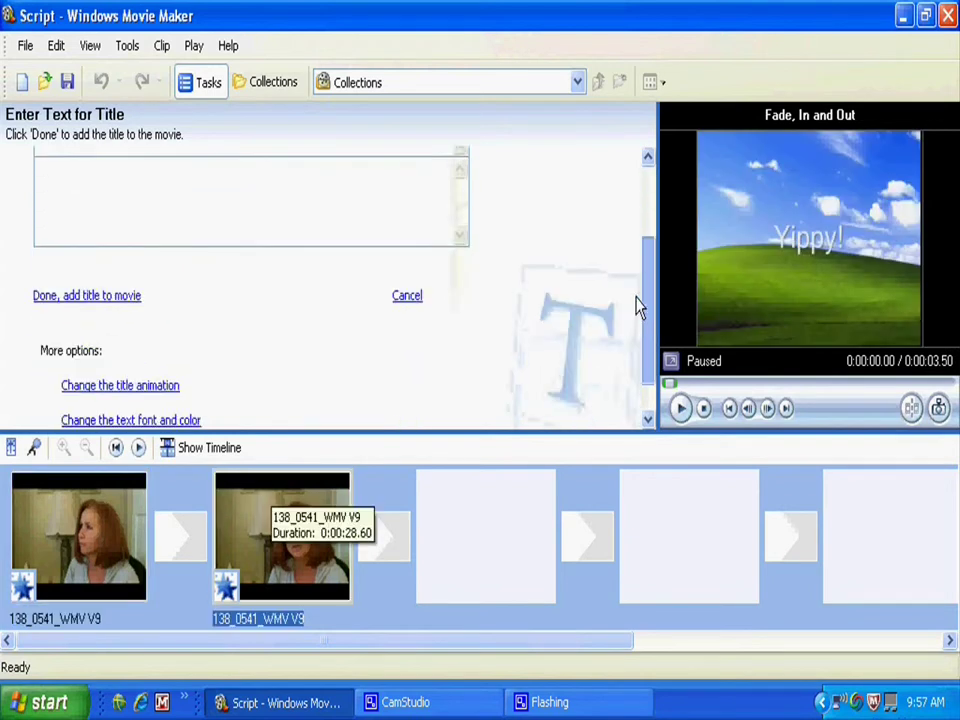
Change the title animation to News Video, Inset and preview it
scroll(636, 306, down, 1)
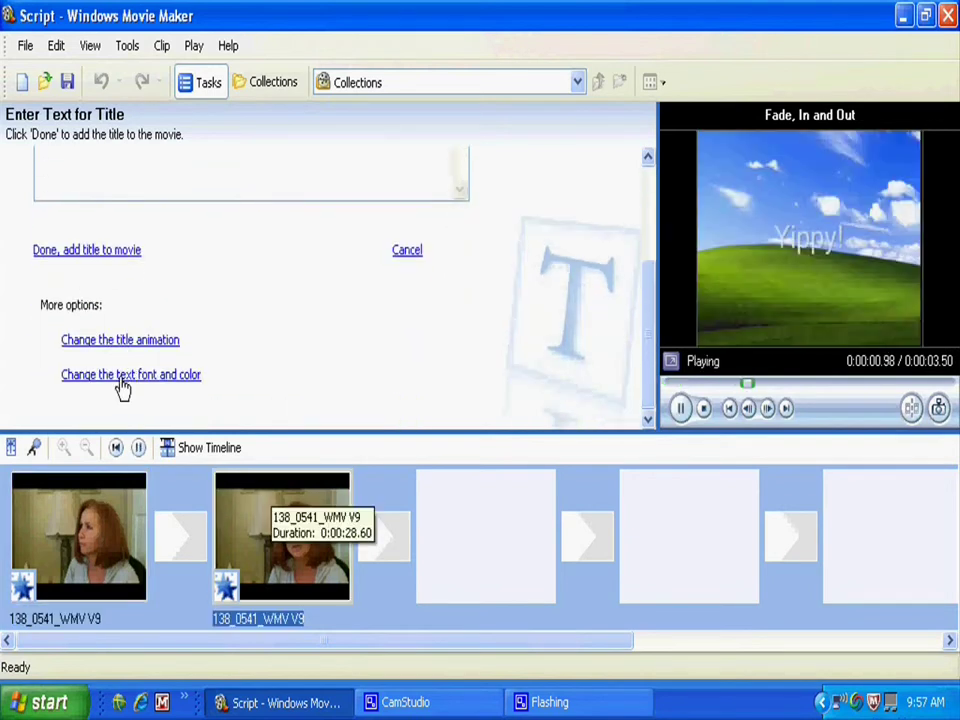
click(122, 341)
scroll(367, 347, up, 2)
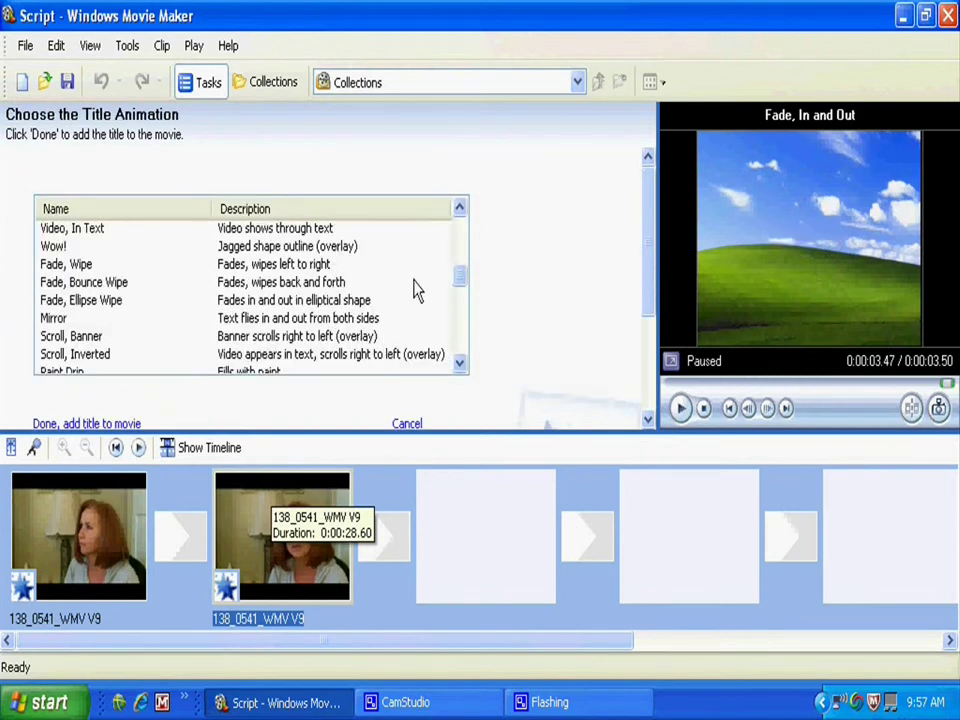
drag(460, 285, 460, 262)
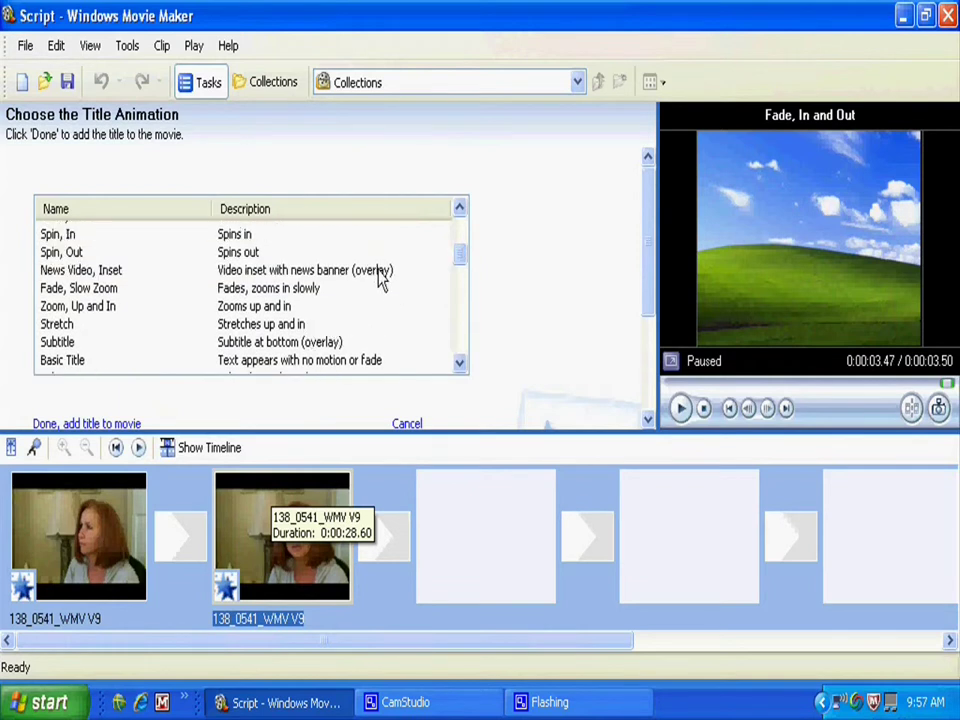
click(268, 271)
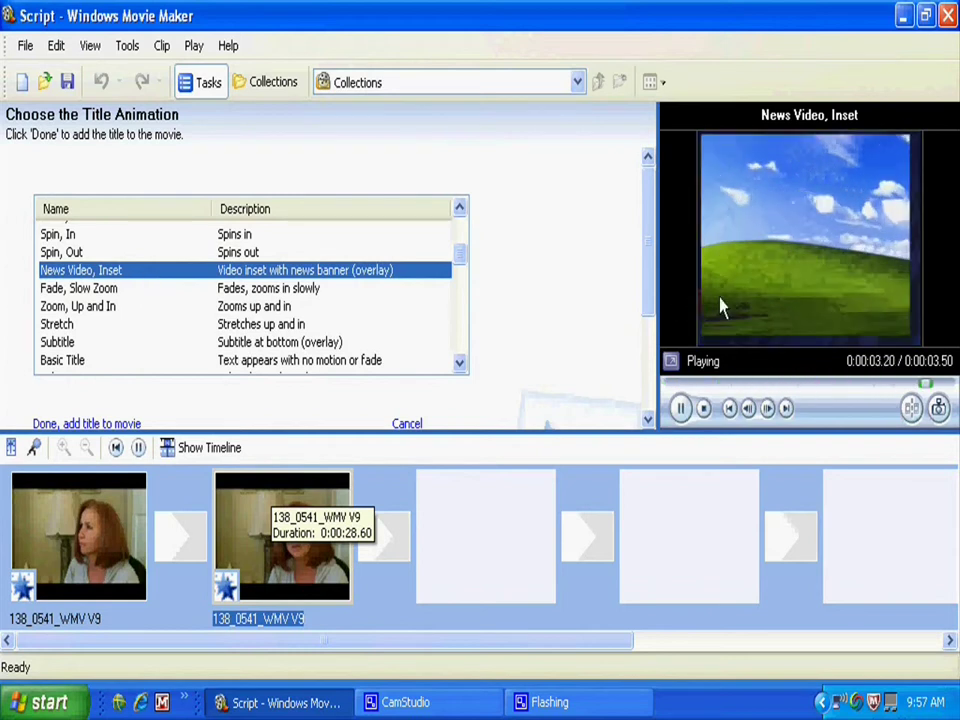
Try the Subtitle and Wow! overlay animations on the title and preview both
drag(463, 258, 457, 275)
click(287, 243)
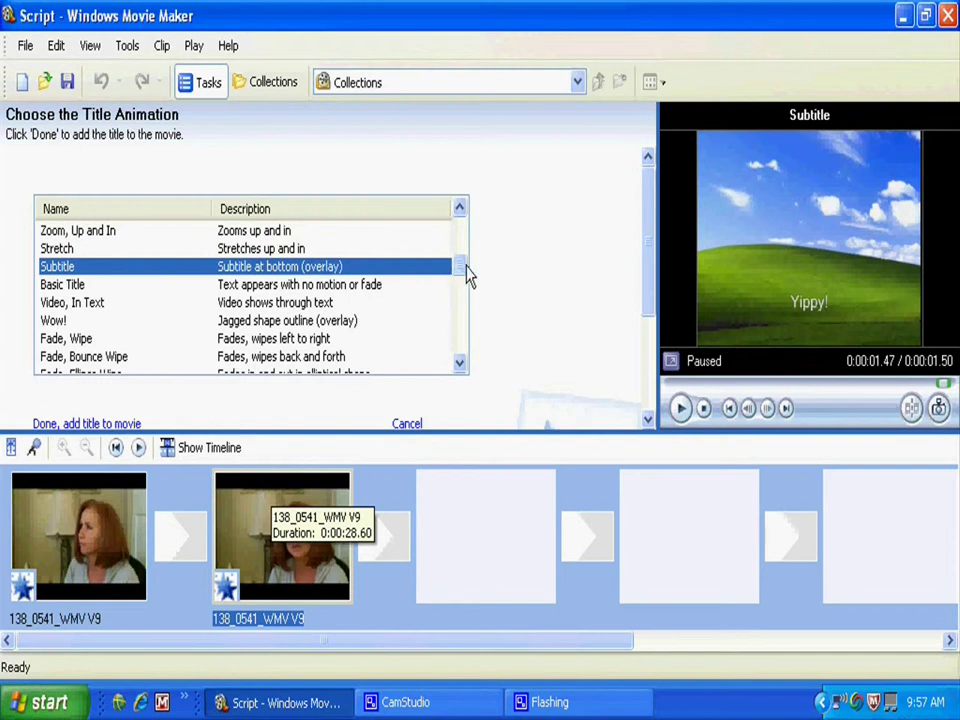
drag(460, 272, 456, 282)
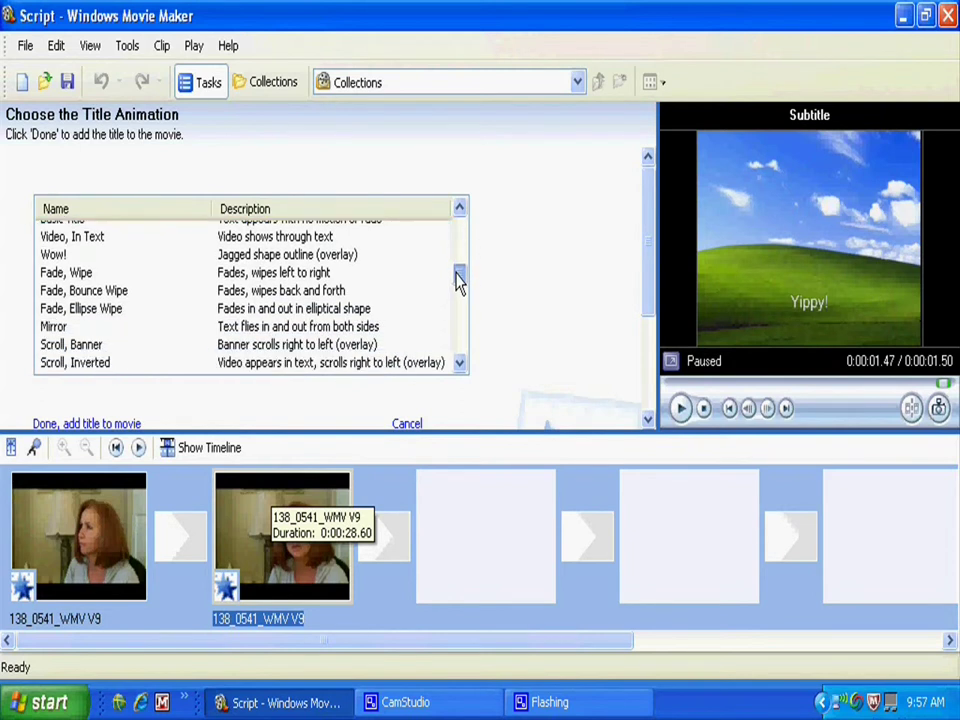
click(341, 259)
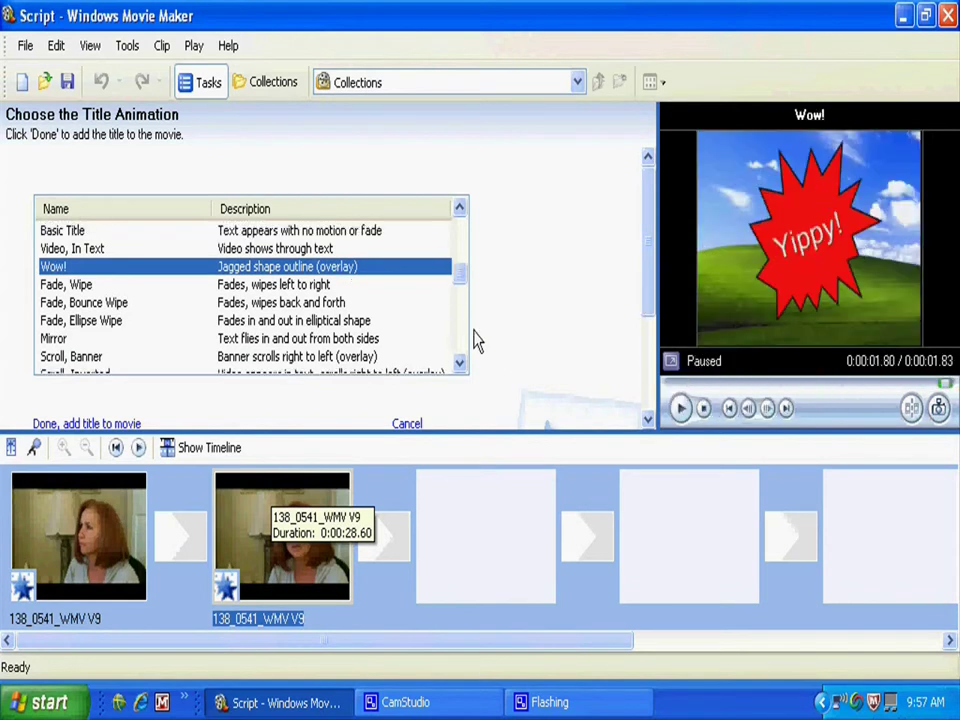
Set the title's background shape colour to yellow and its text colour to blue
drag(643, 193, 640, 288)
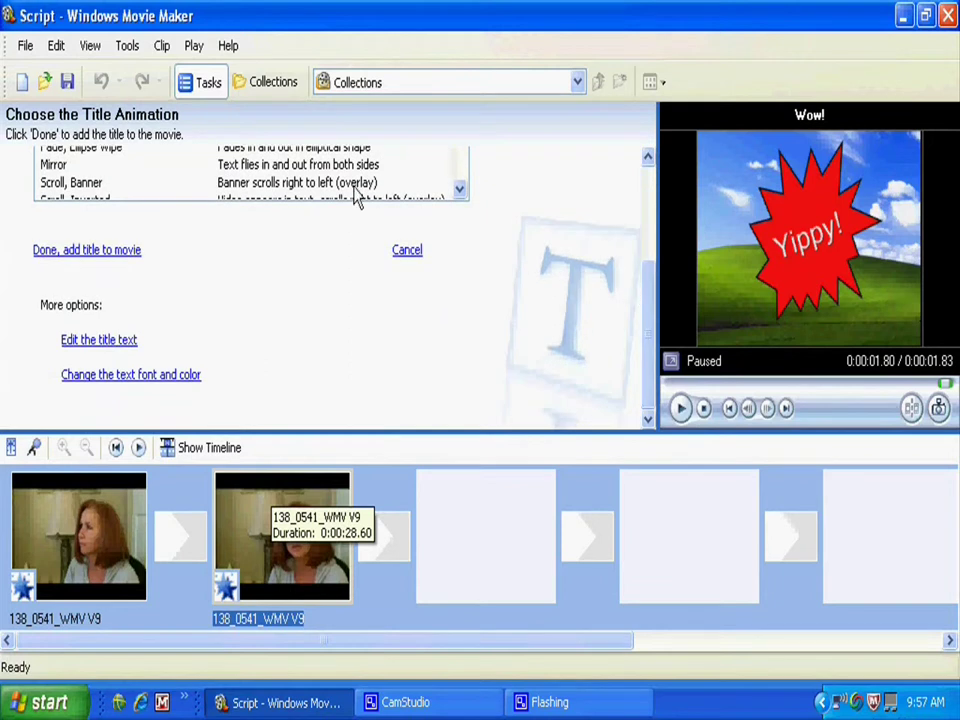
click(166, 376)
click(64, 301)
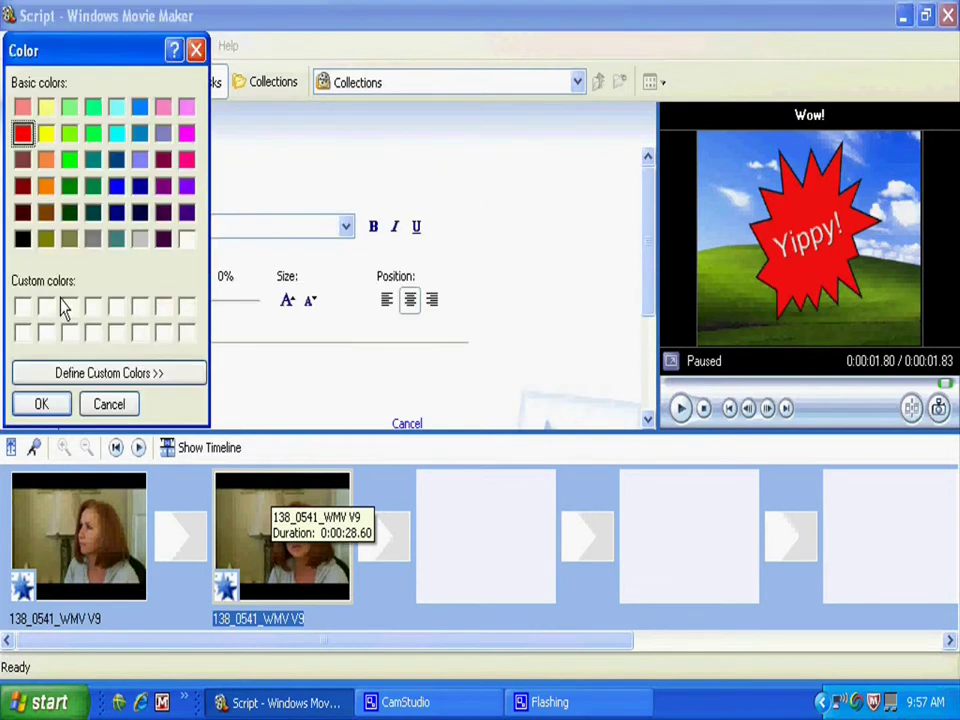
click(46, 133)
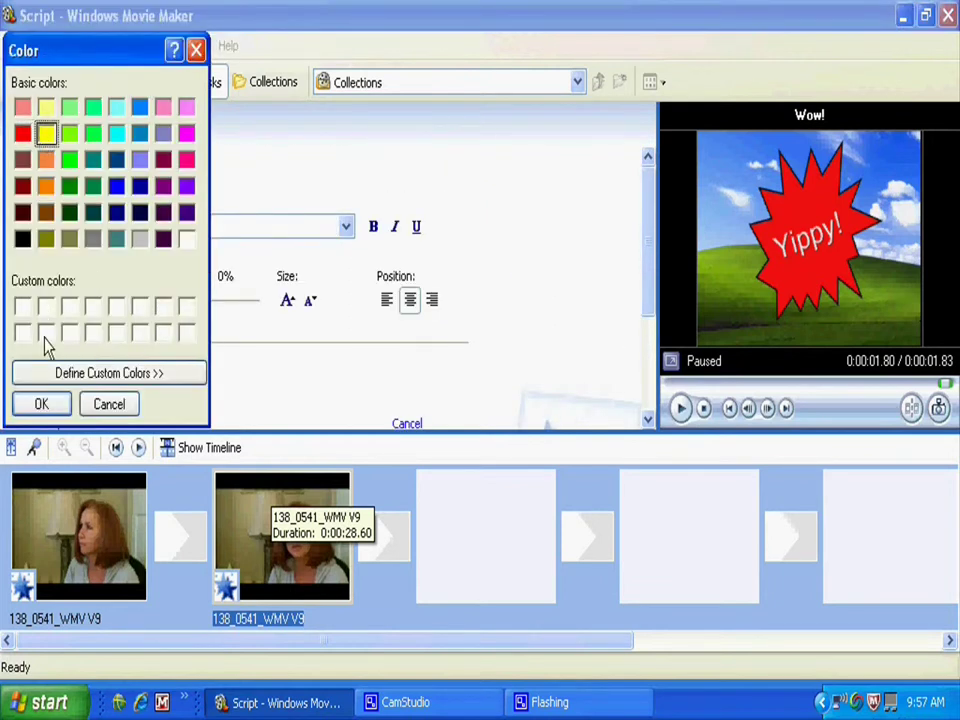
click(45, 404)
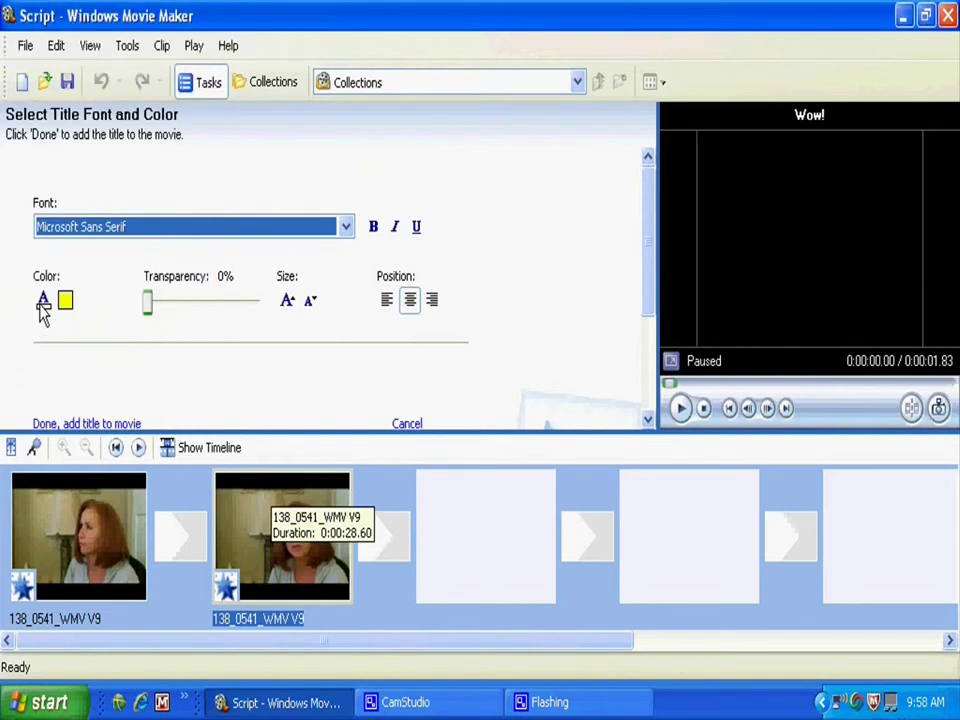
click(40, 307)
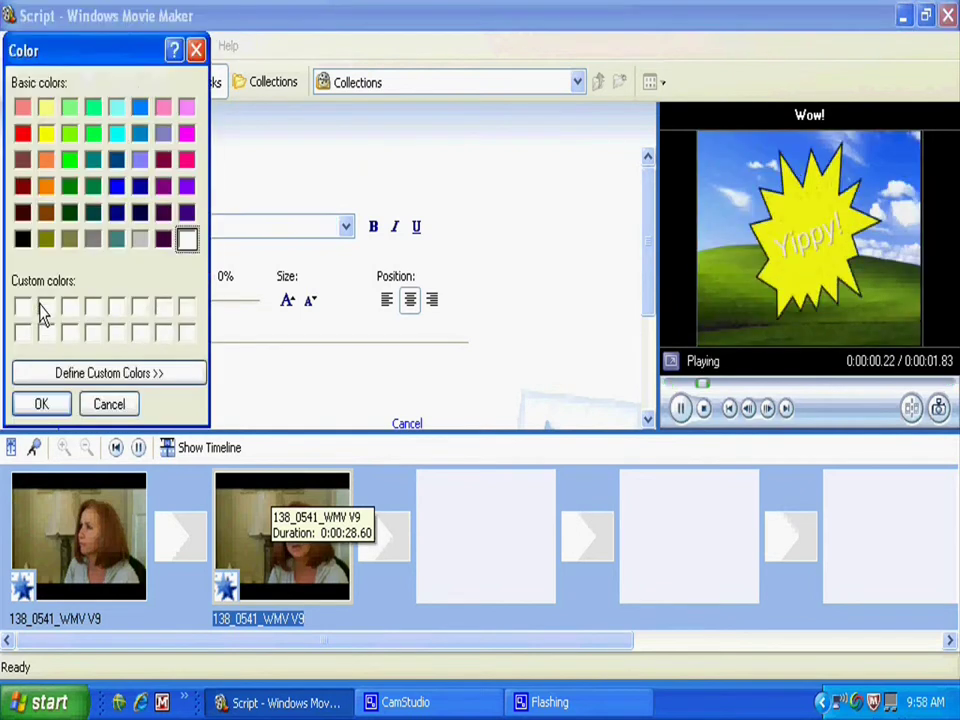
click(116, 186)
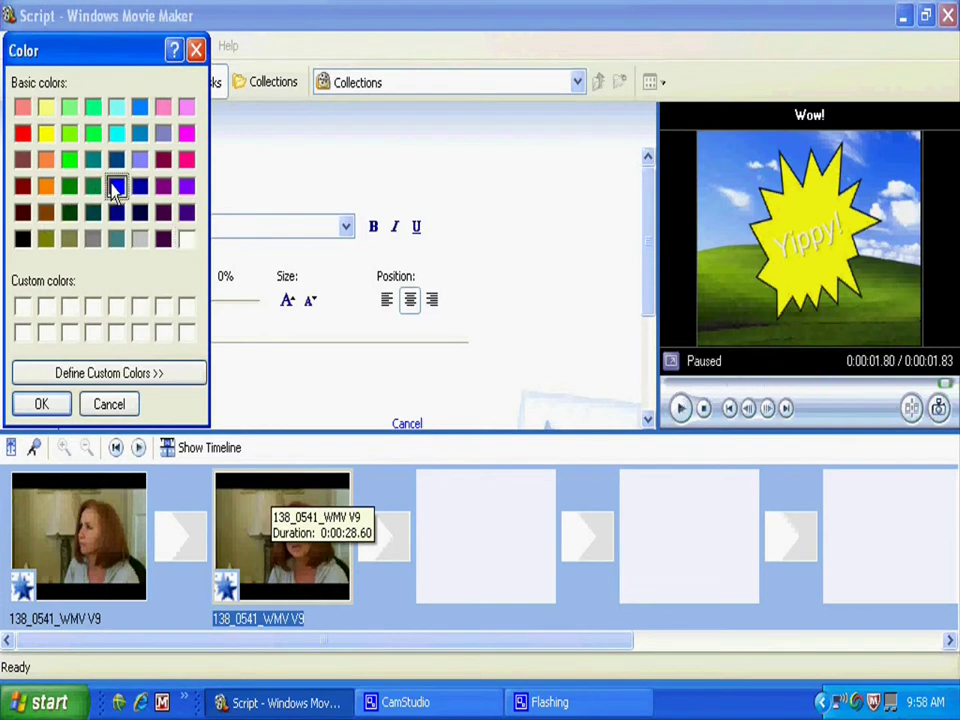
click(41, 405)
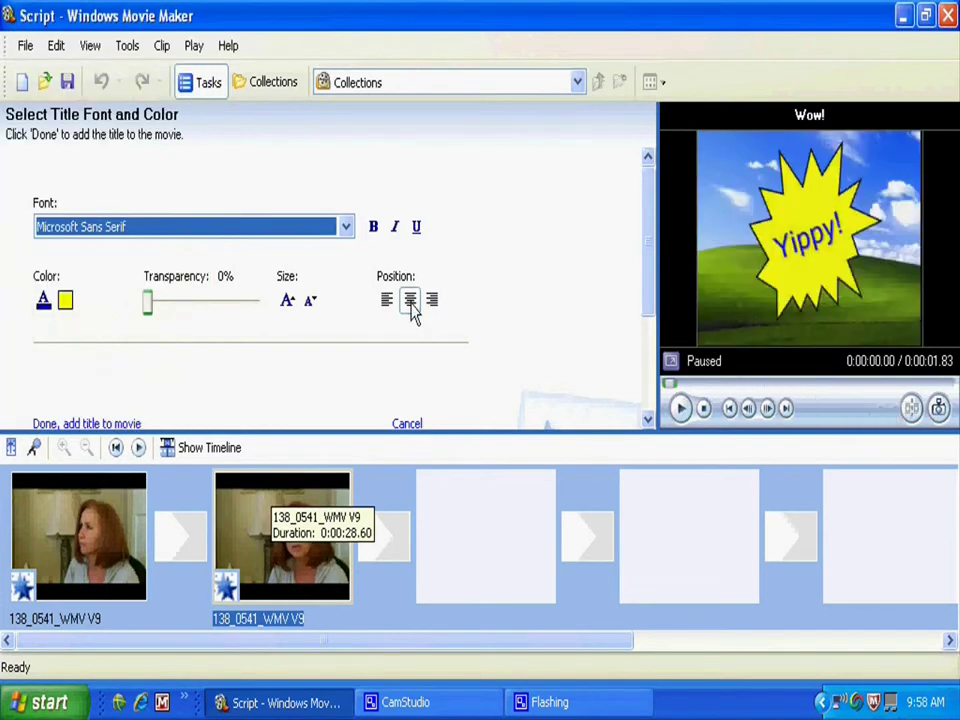
Try the Scroll, Banner and Scroll, Inverted title animations, playing a preview of each
scroll(424, 268, down, 4)
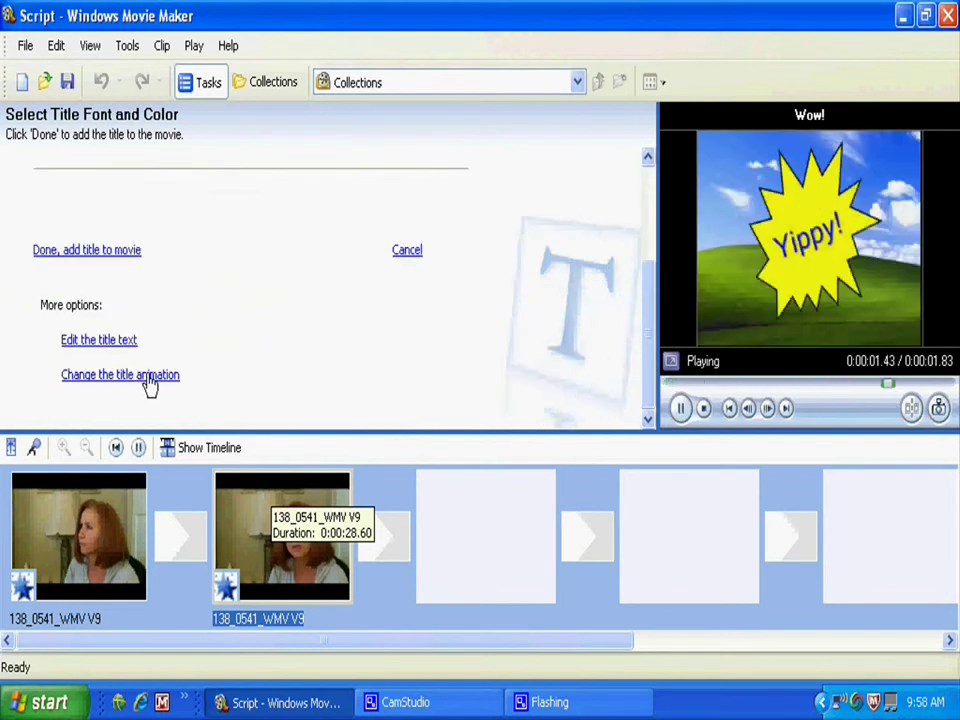
click(148, 386)
click(460, 282)
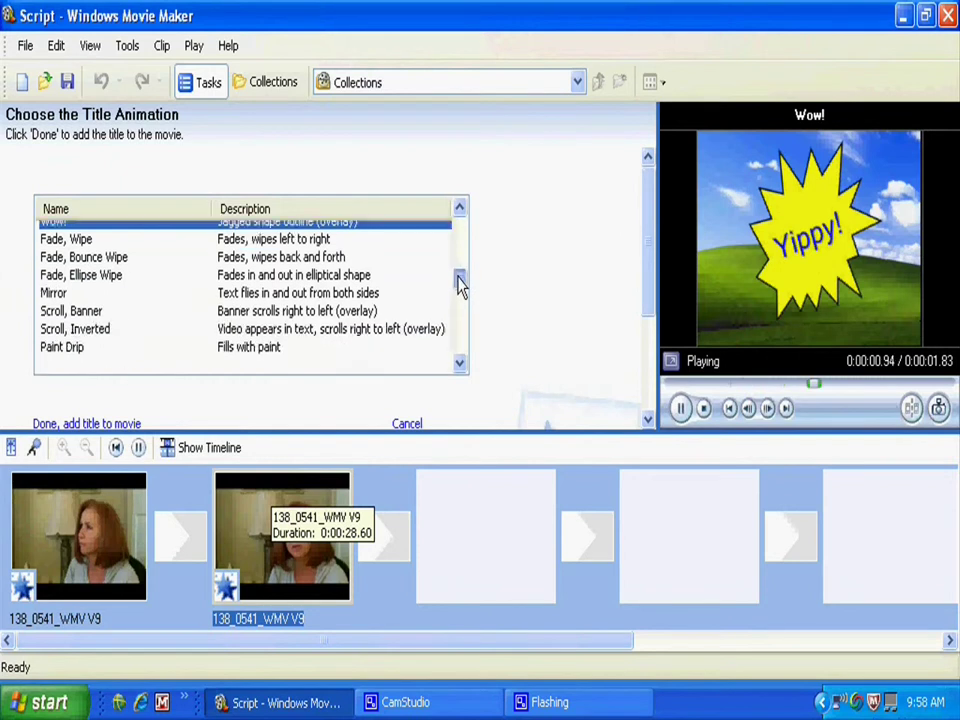
click(460, 285)
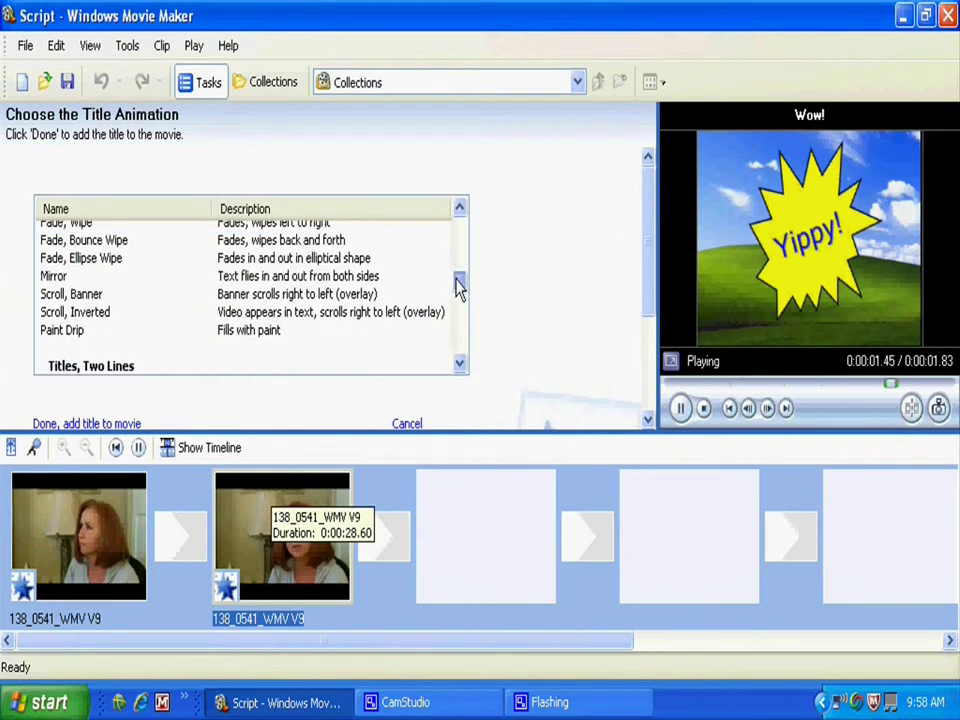
click(310, 300)
click(678, 409)
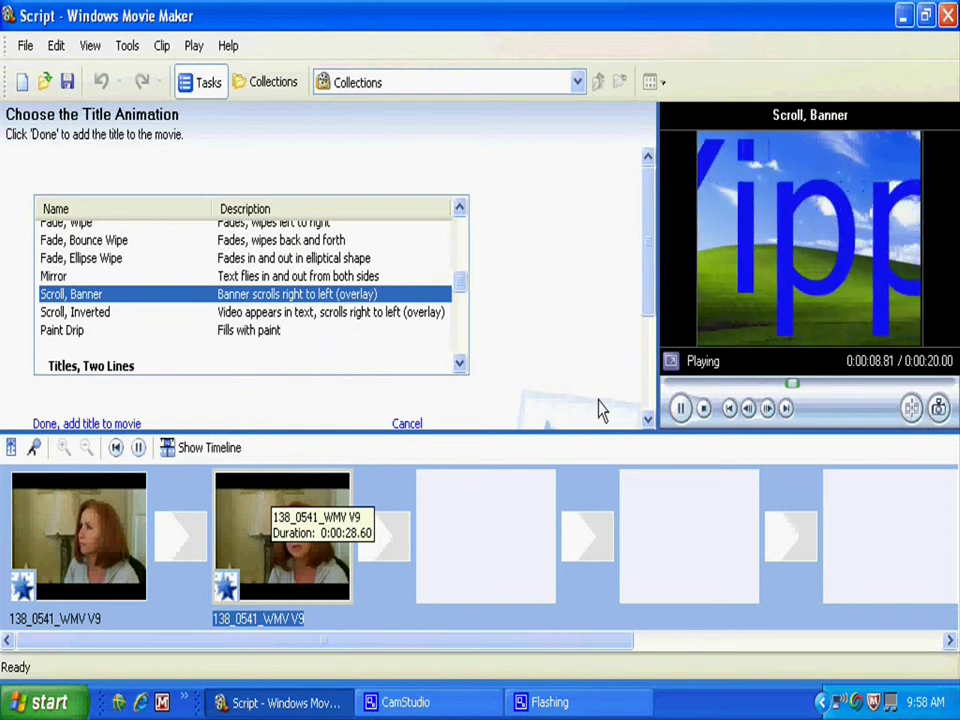
click(681, 409)
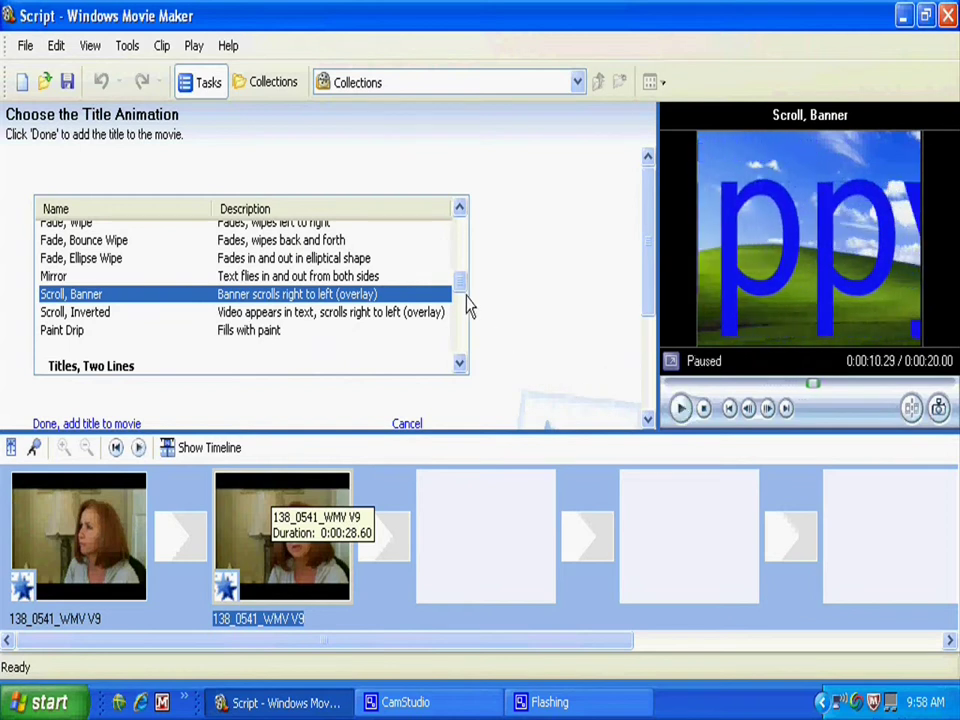
click(325, 313)
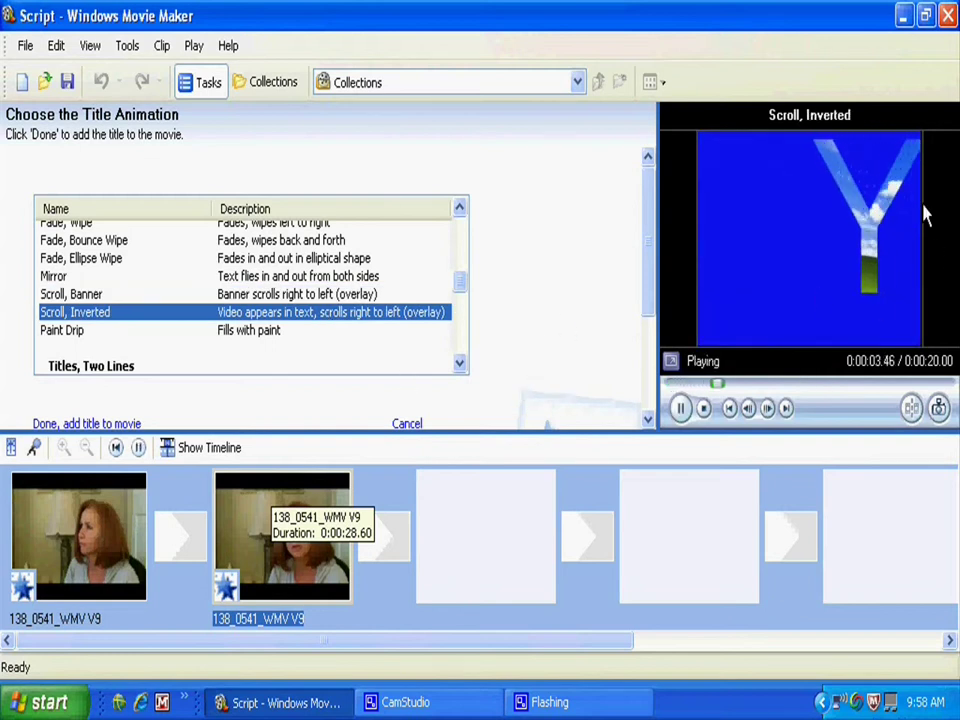
click(681, 409)
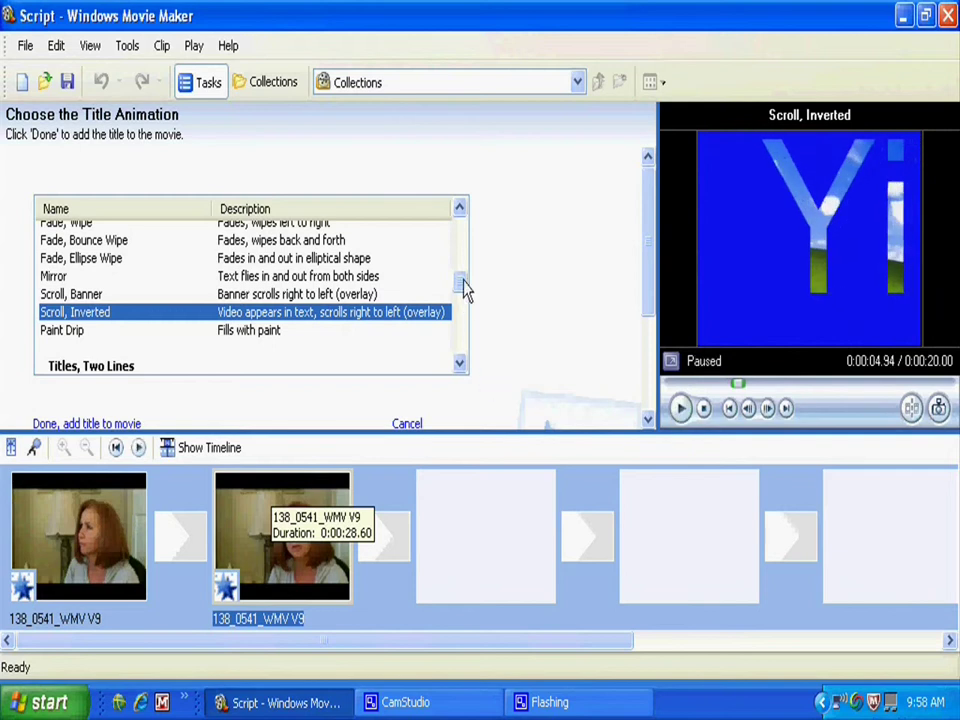
Preview the Sports Scoreboard animation, choose Newspaper for the title instead and add the title to the movie
drag(463, 288, 456, 320)
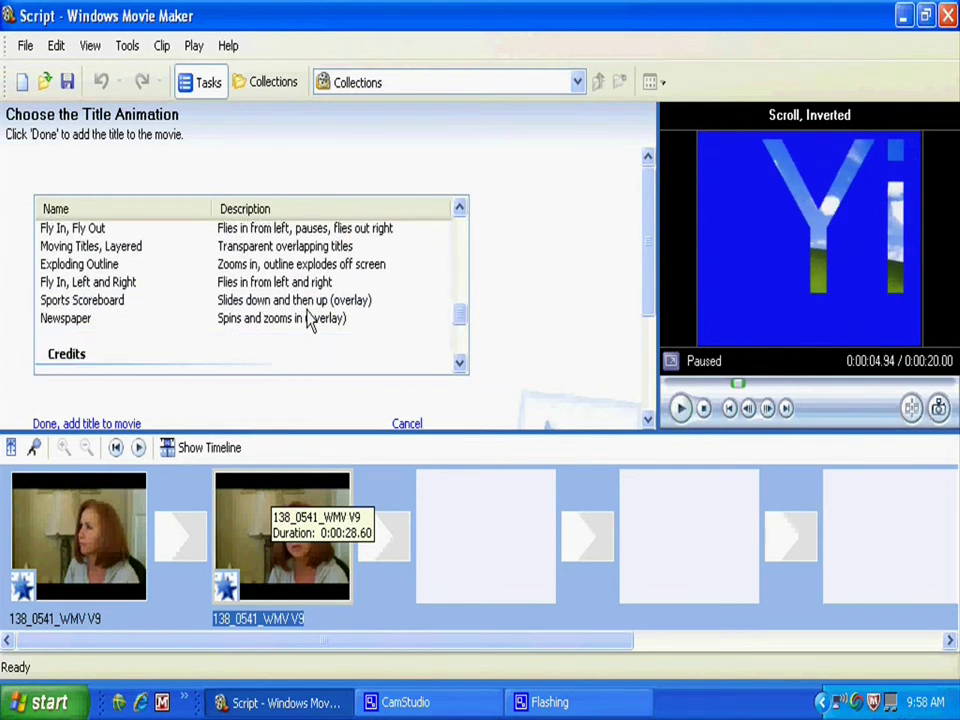
click(344, 302)
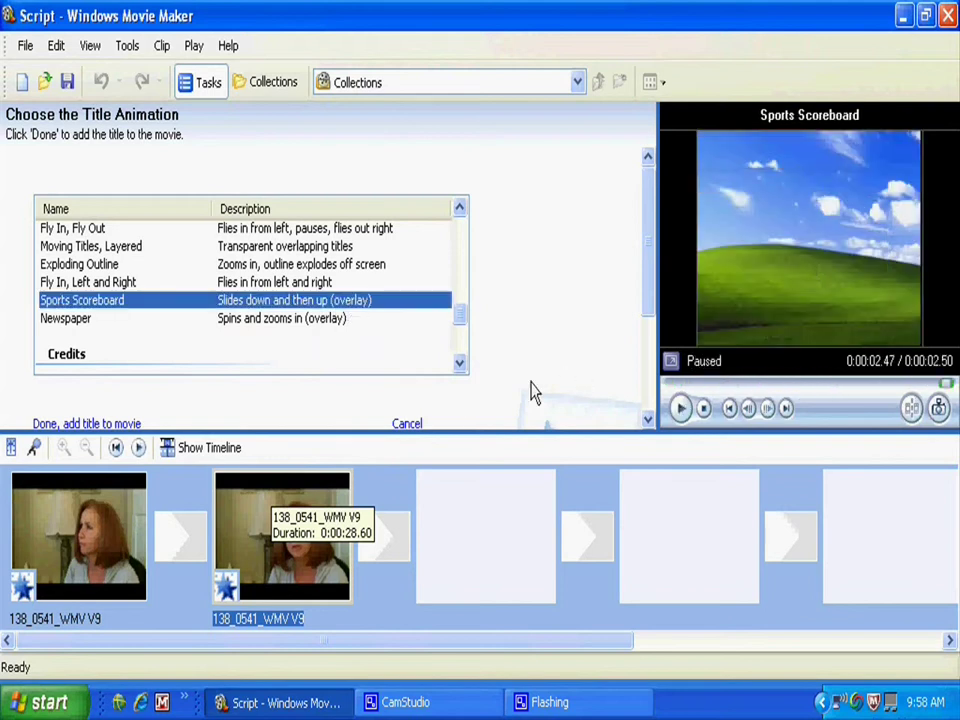
click(291, 322)
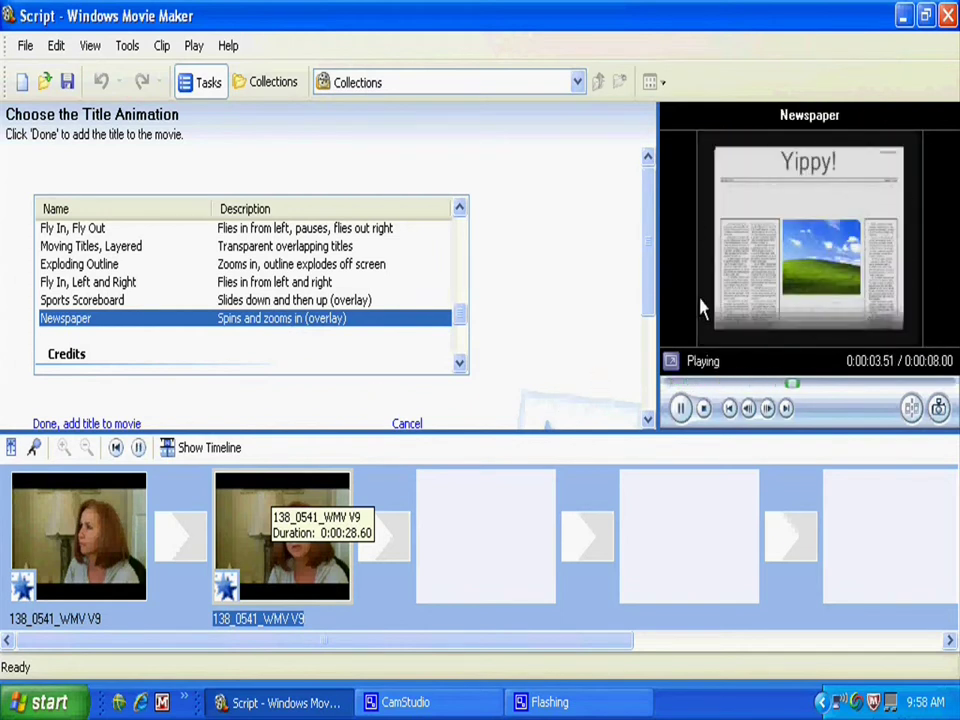
drag(649, 268, 643, 311)
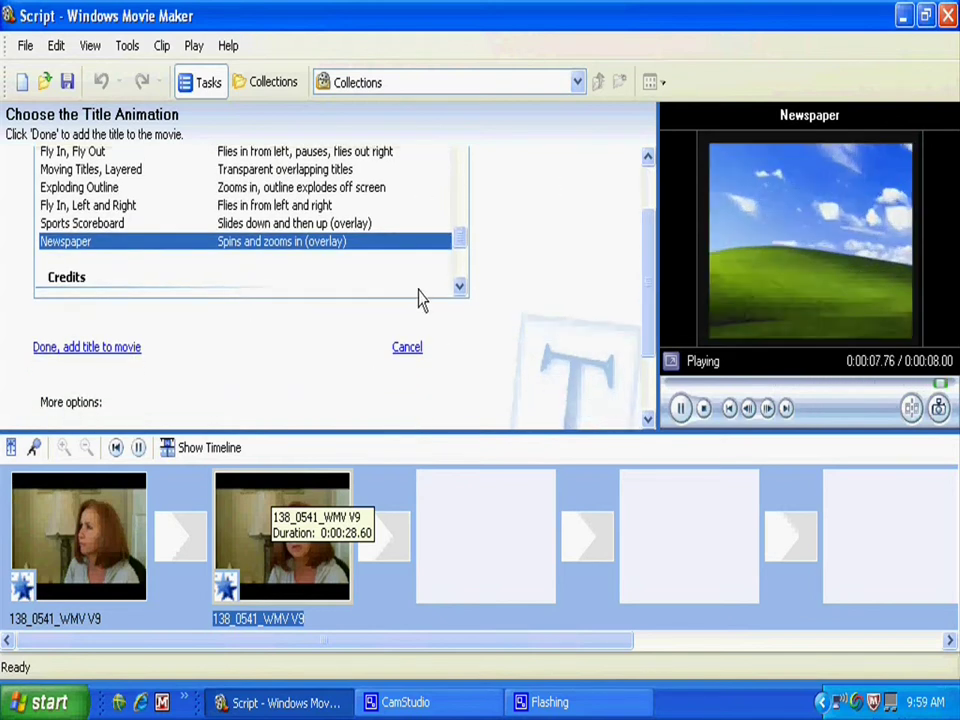
click(90, 350)
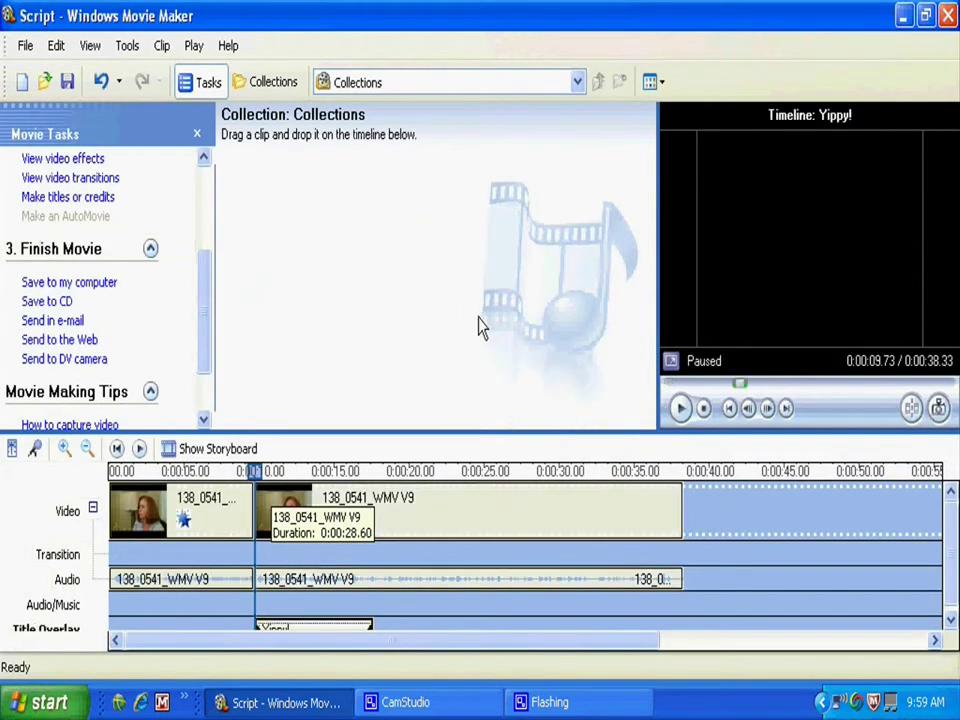
Select the second clip on the timeline and play the movie from about 11 seconds to review the newspaper title
click(325, 527)
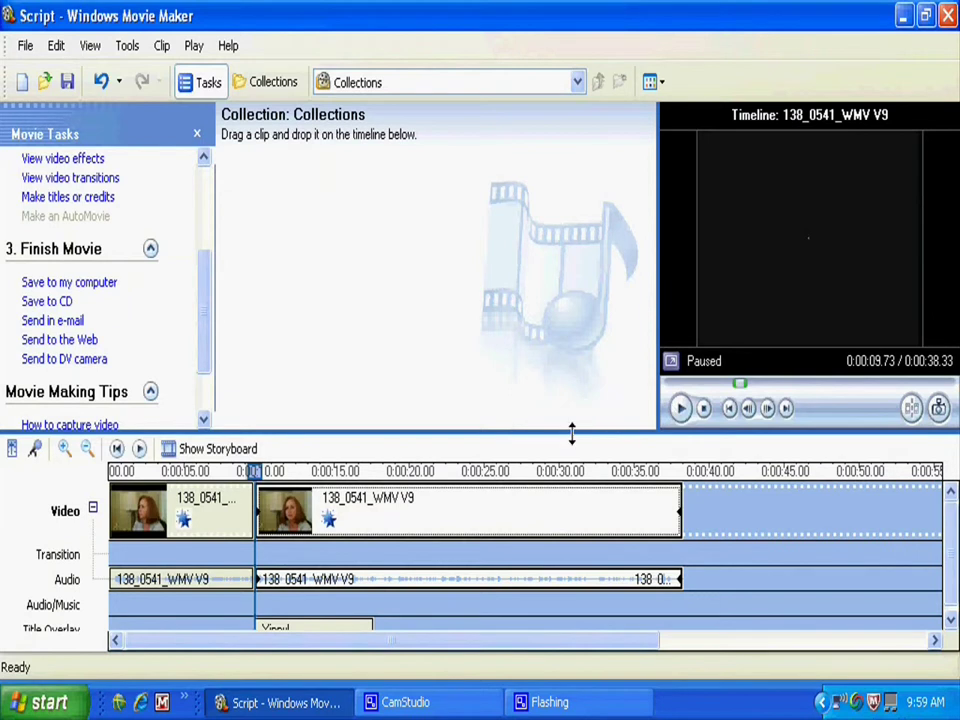
drag(330, 500, 280, 482)
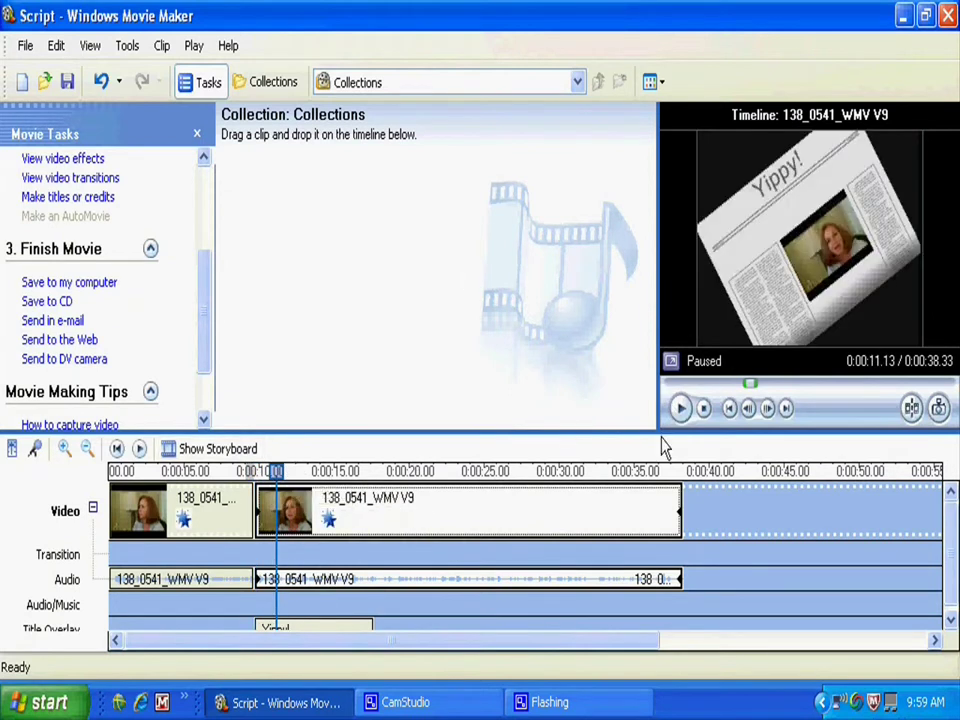
click(679, 409)
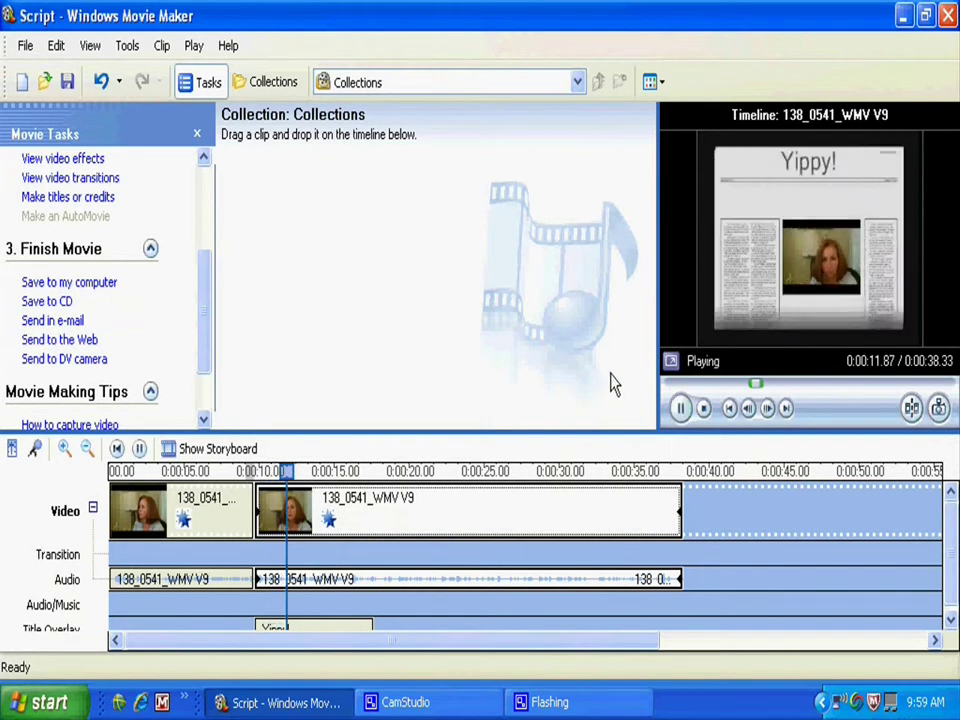
click(682, 410)
click(682, 410)
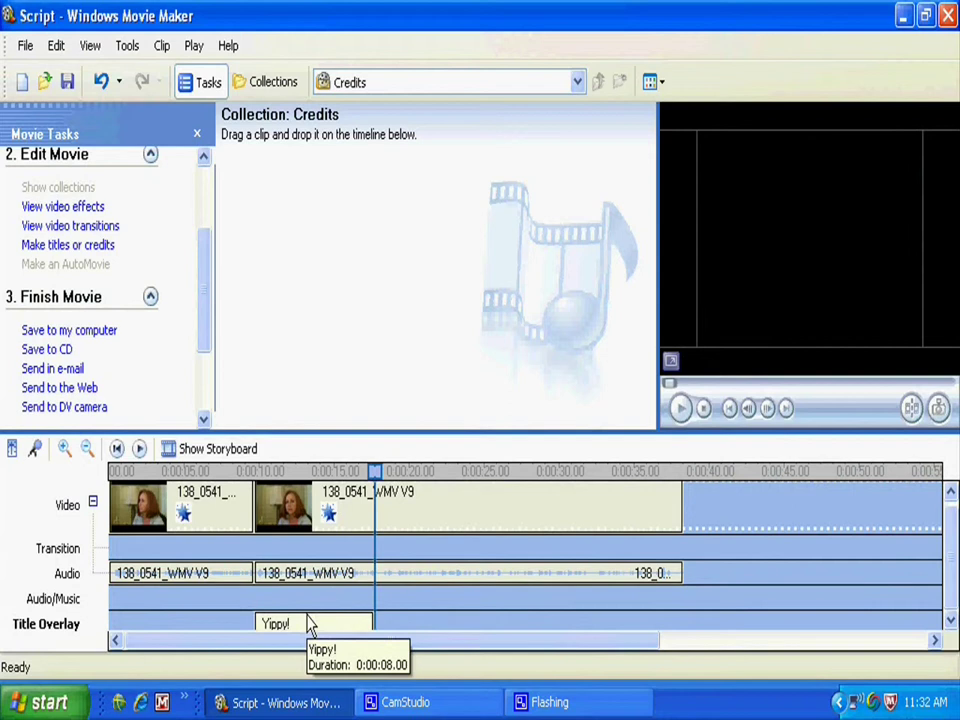
Return the playhead to the start of the Yippy! title overlay and play the movie from there
drag(250, 472, 258, 474)
click(256, 474)
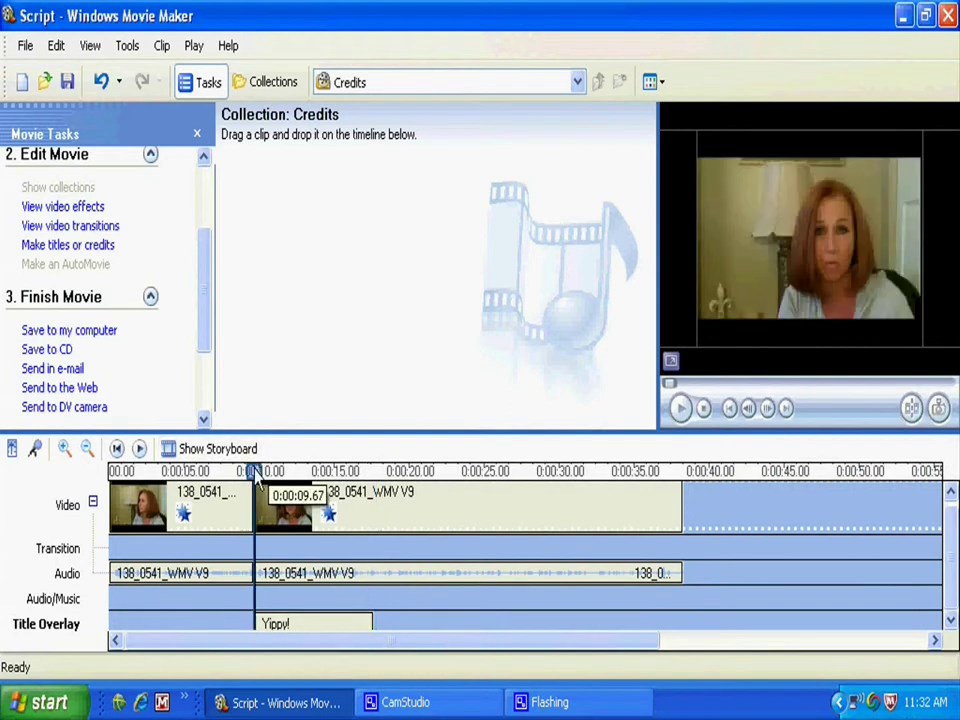
click(679, 408)
click(682, 410)
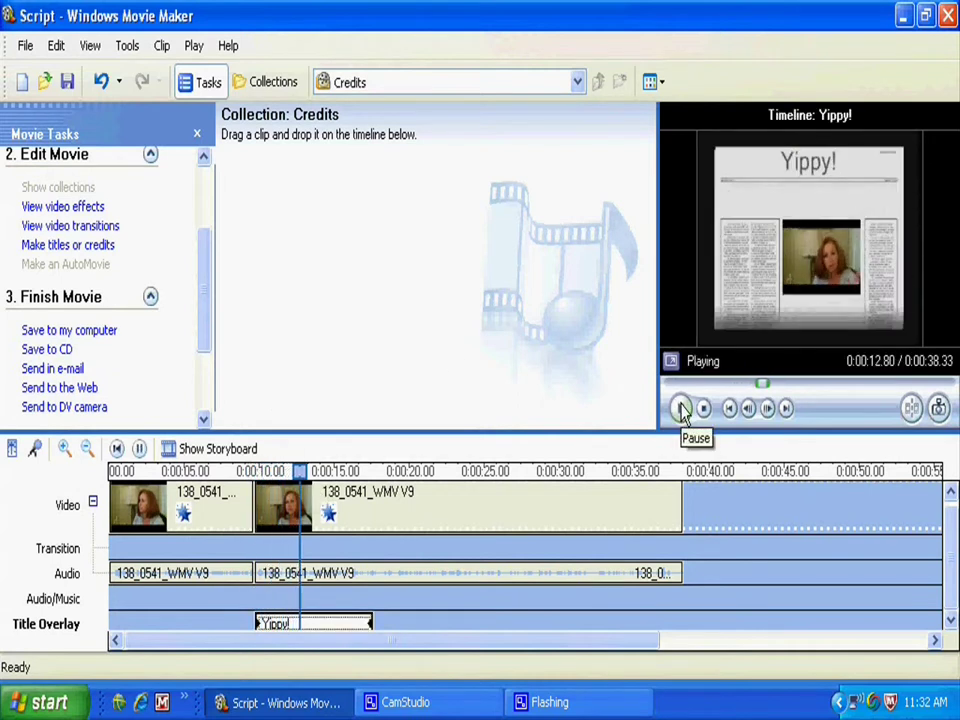
Stop the playback and move the Yippy! title overlay along its track to start at about 21 seconds
click(681, 410)
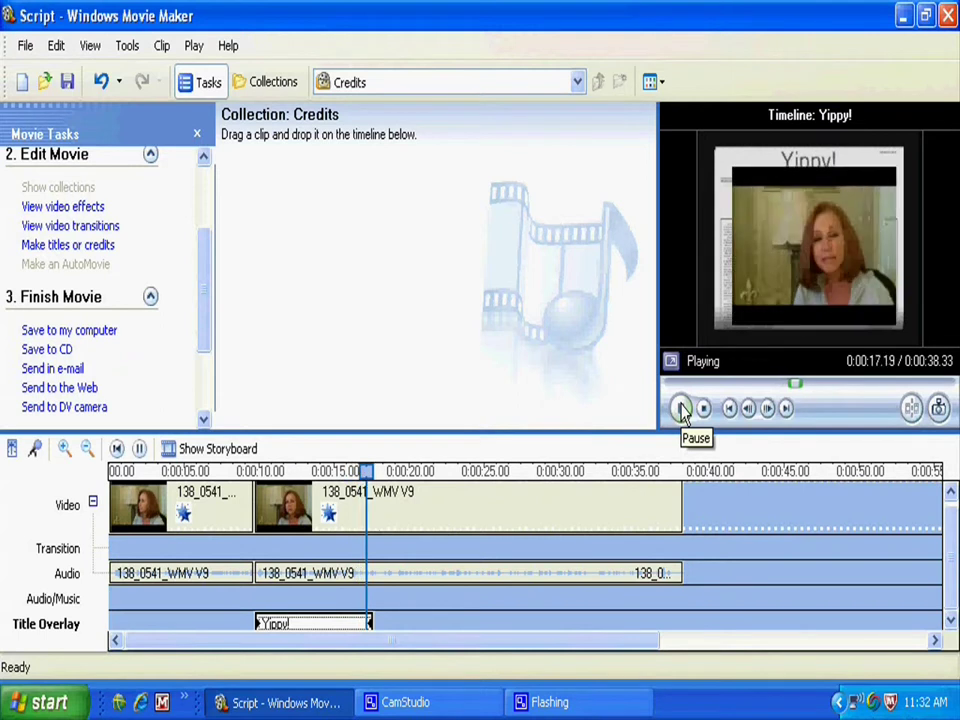
click(681, 411)
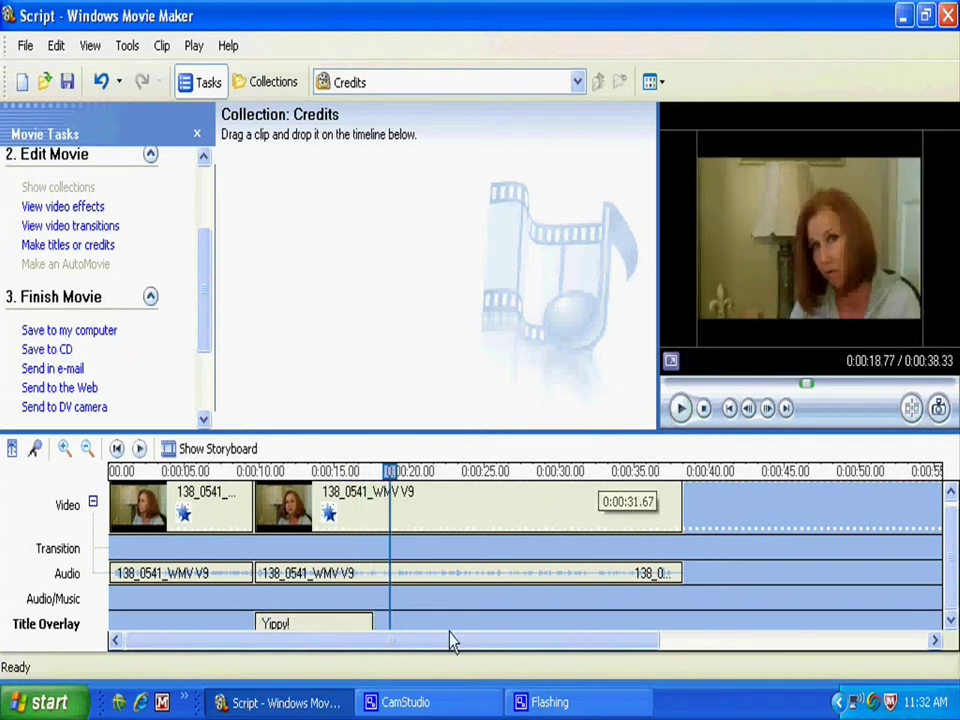
click(347, 624)
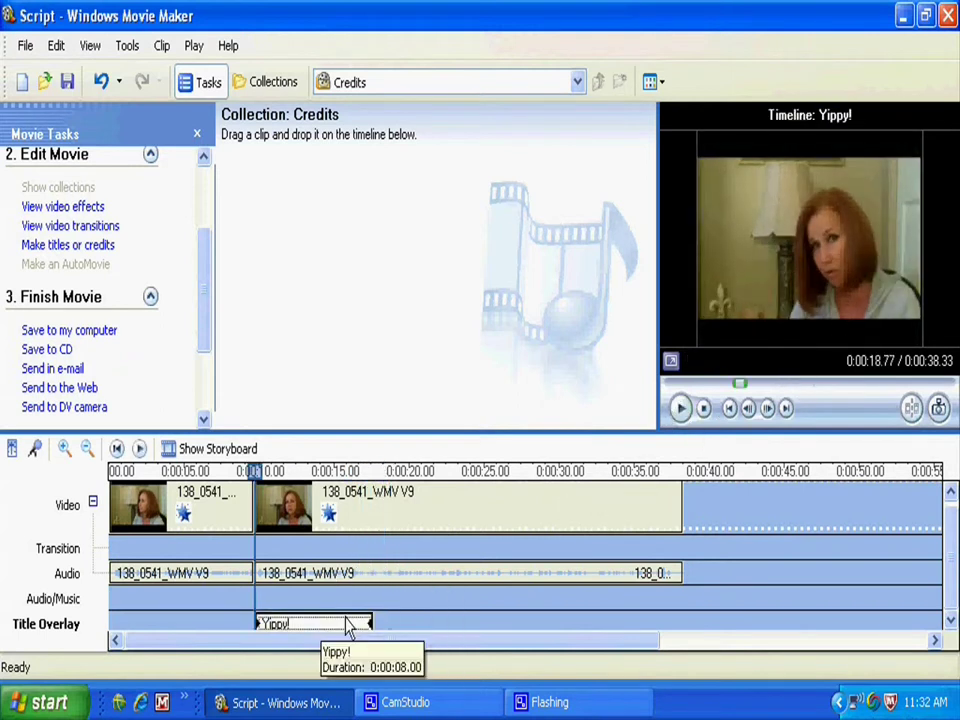
drag(347, 624, 486, 624)
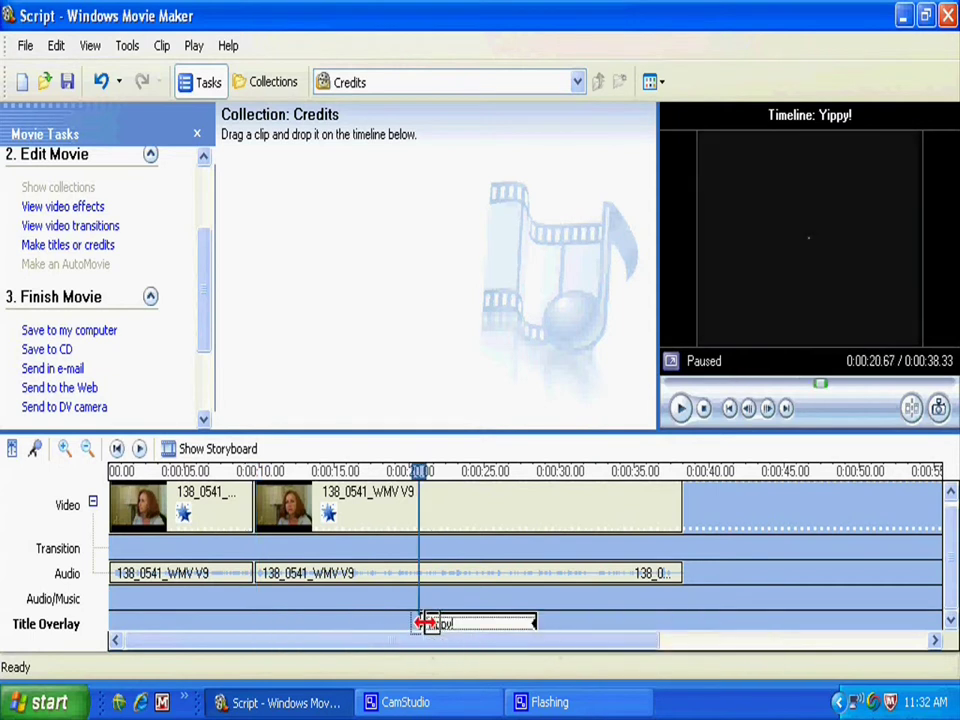
Trim both ends of the Yippy! title to last about 3 seconds from about 13 seconds, and play the movie from 12.47 seconds
drag(421, 624, 305, 624)
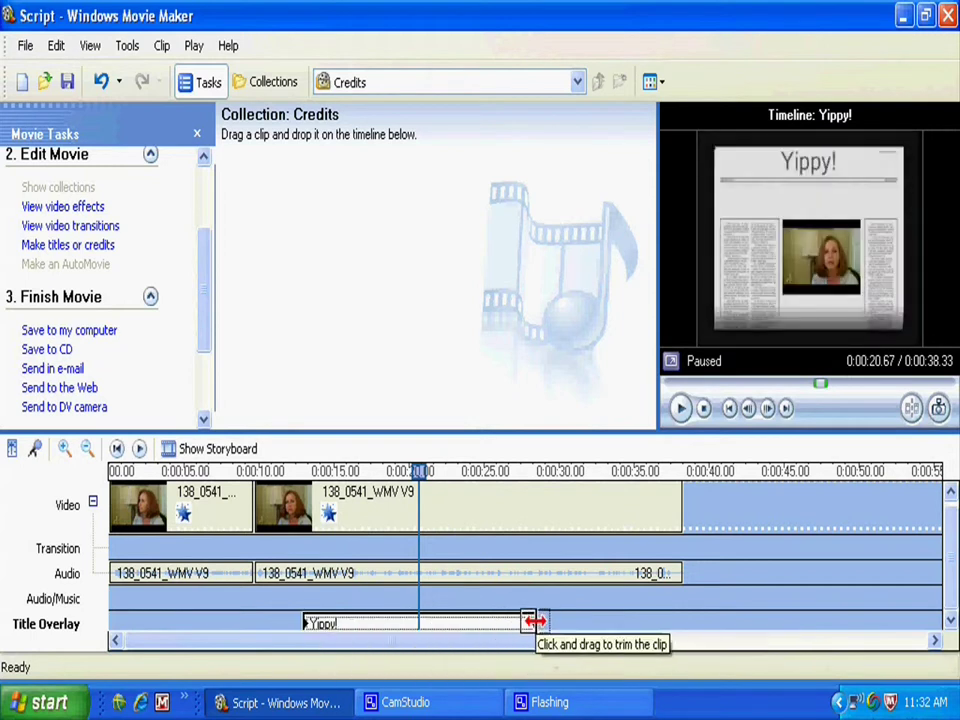
drag(533, 622, 288, 620)
click(297, 471)
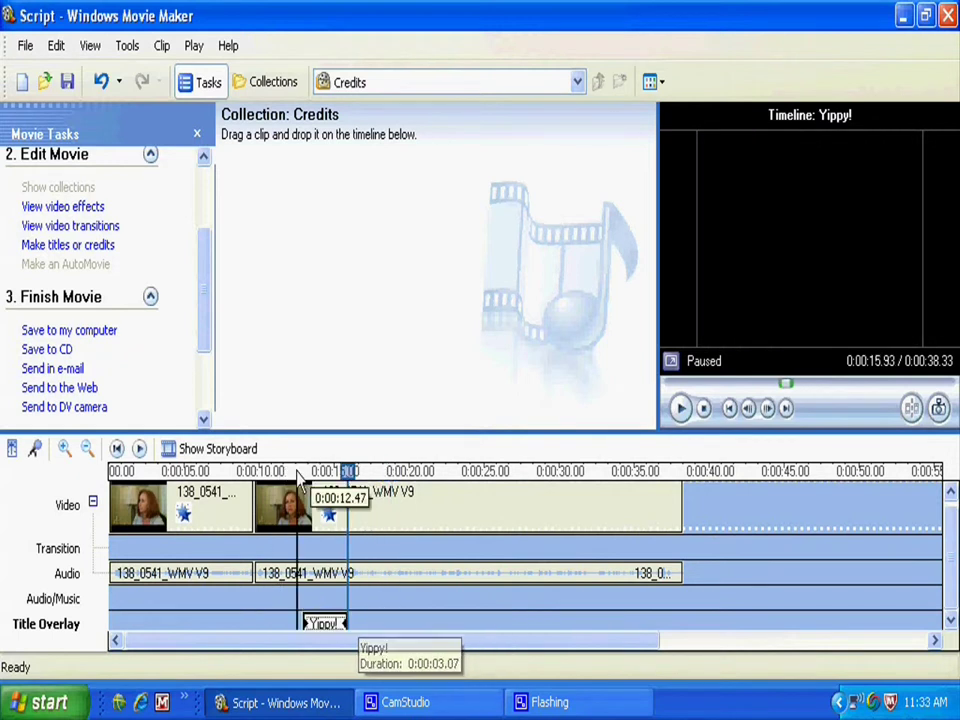
click(681, 410)
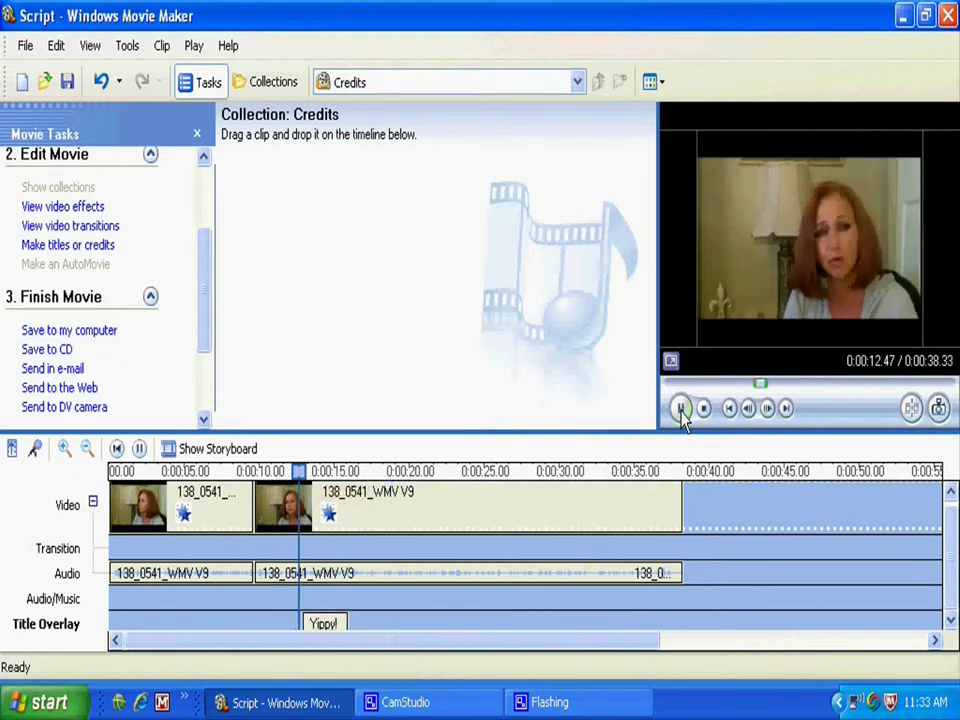
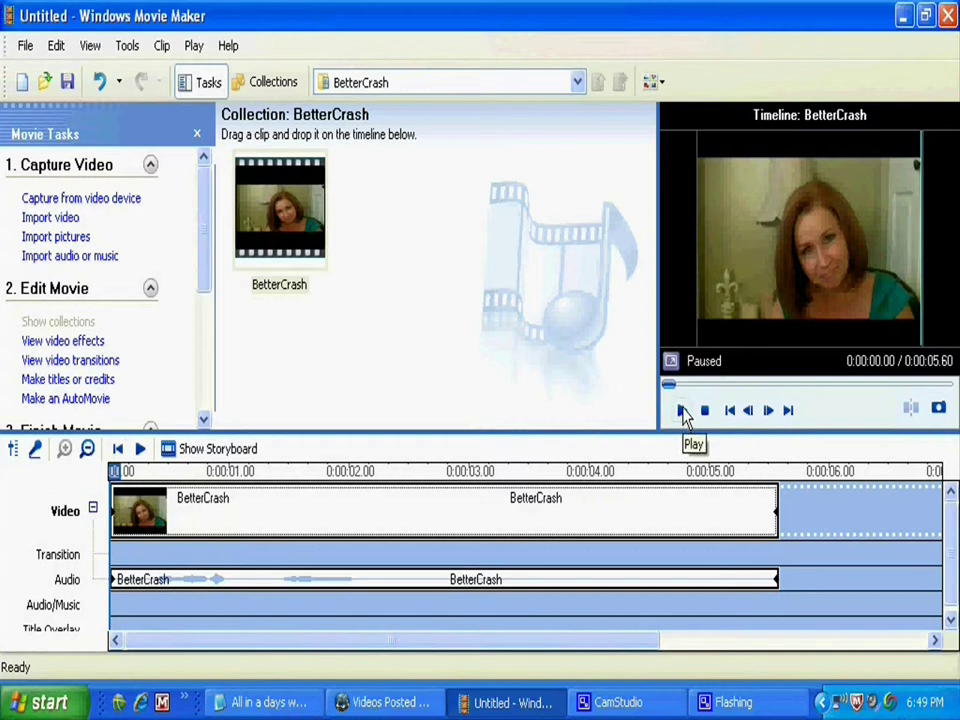
Play the start of the BetterCrash clip and split the clip at 1.07 seconds
click(682, 411)
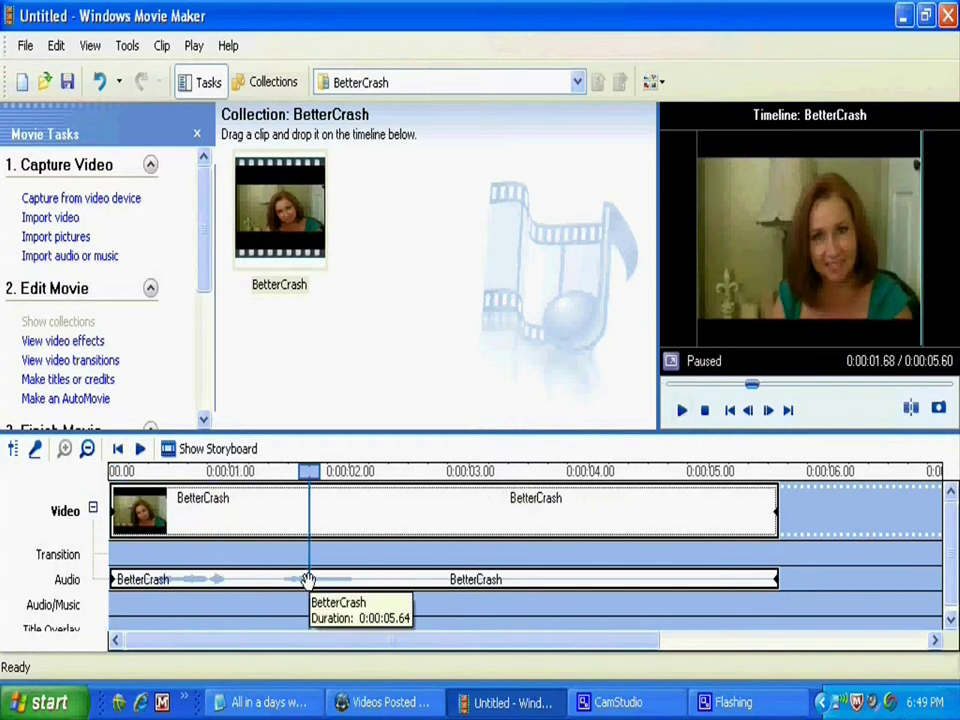
click(241, 474)
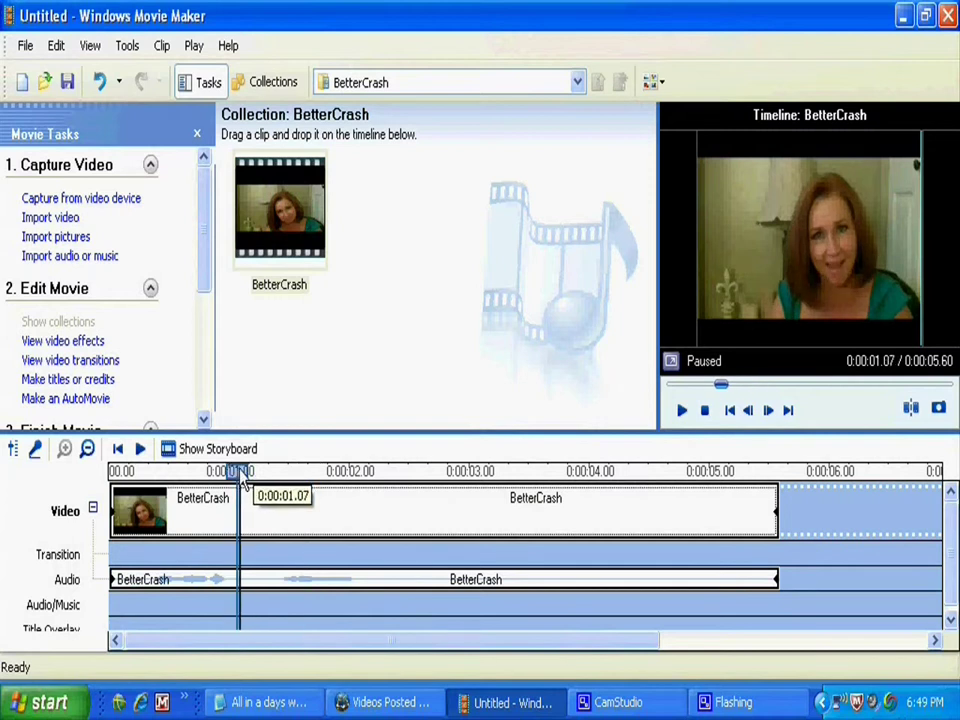
click(911, 410)
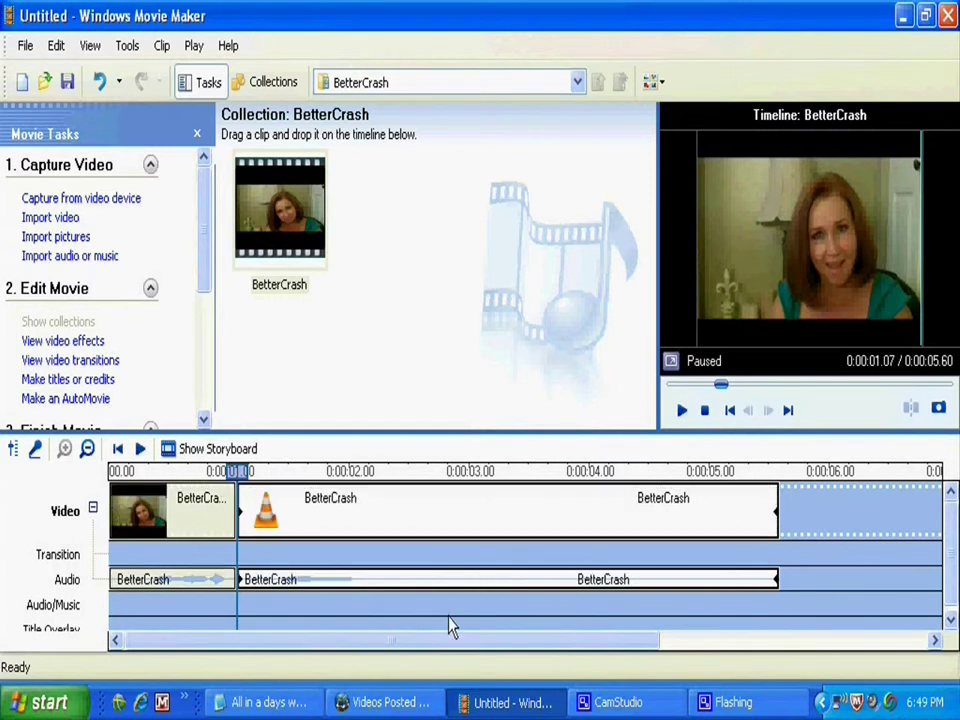
Mute the audio of the second part of the split BetterCrash clip
click(304, 473)
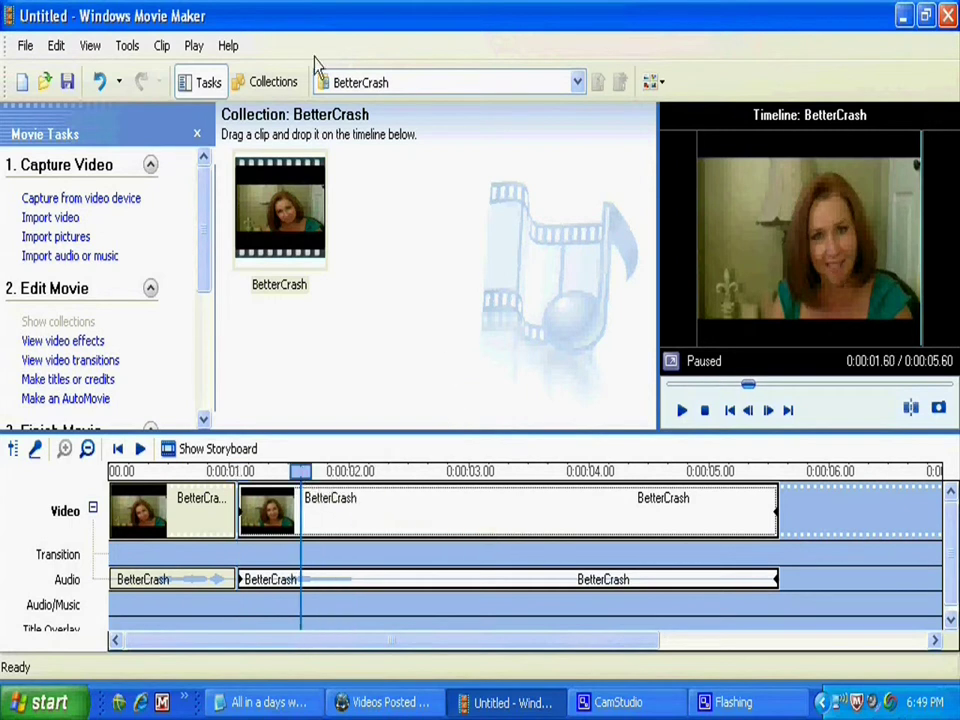
click(160, 47)
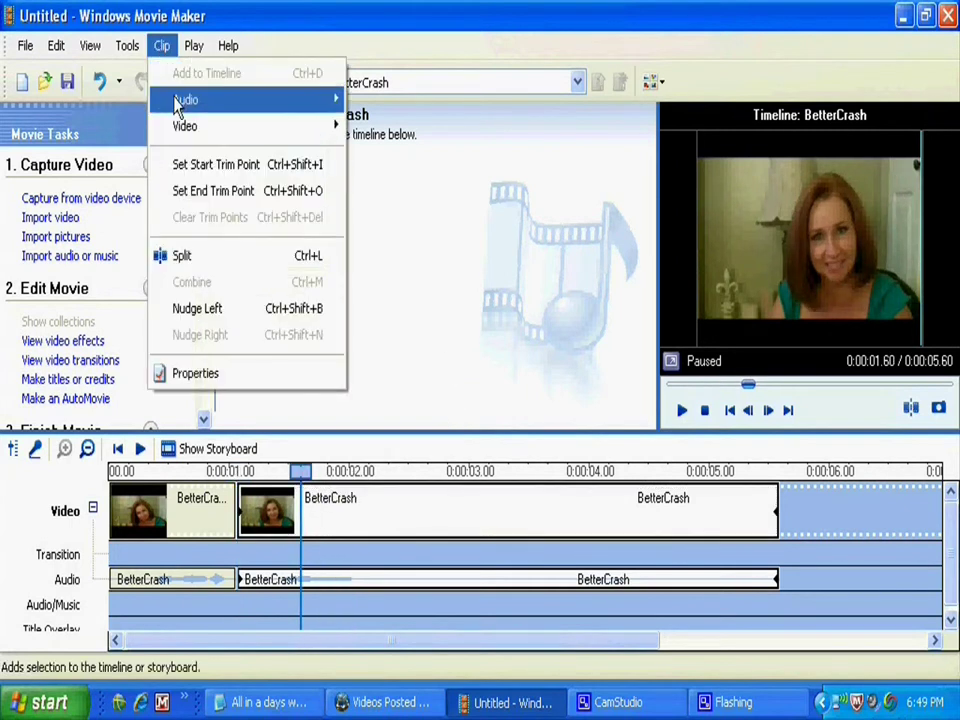
mouse_move(177, 104)
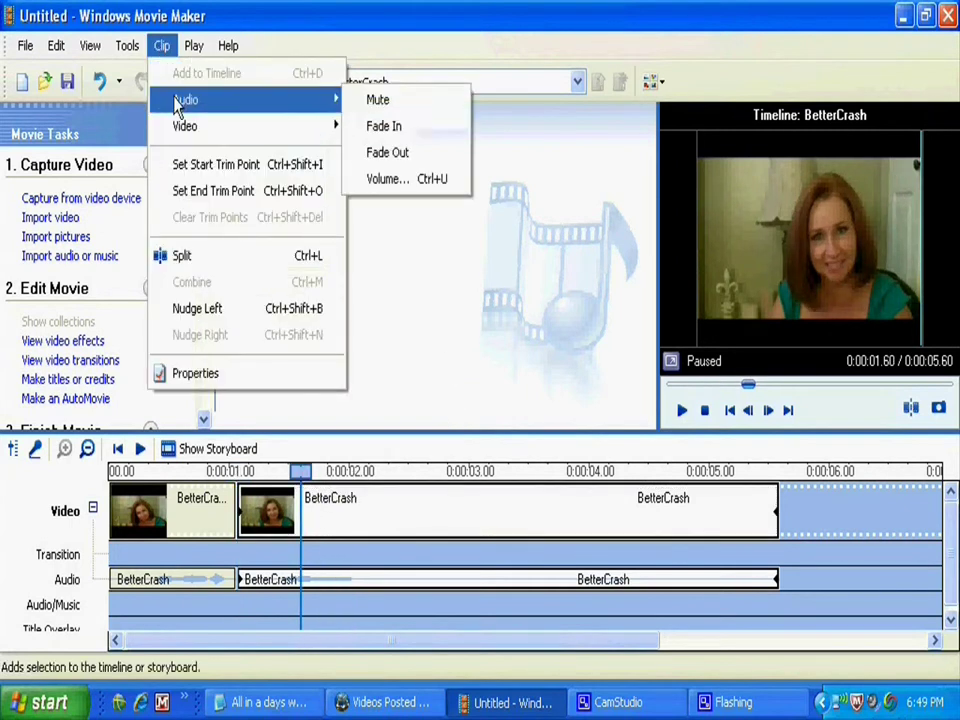
click(383, 102)
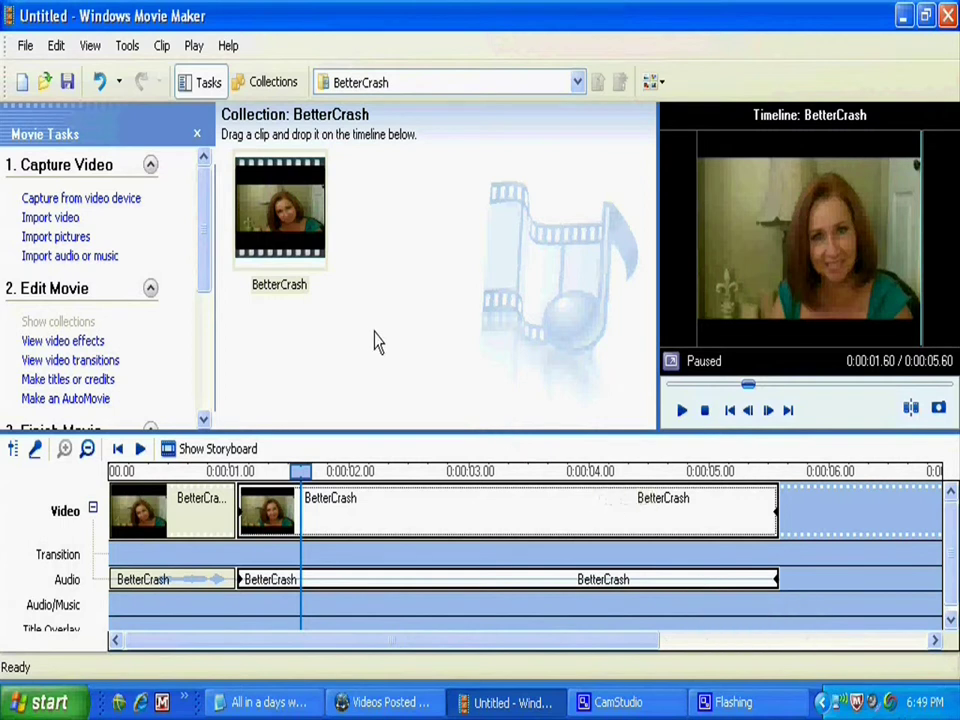
click(408, 318)
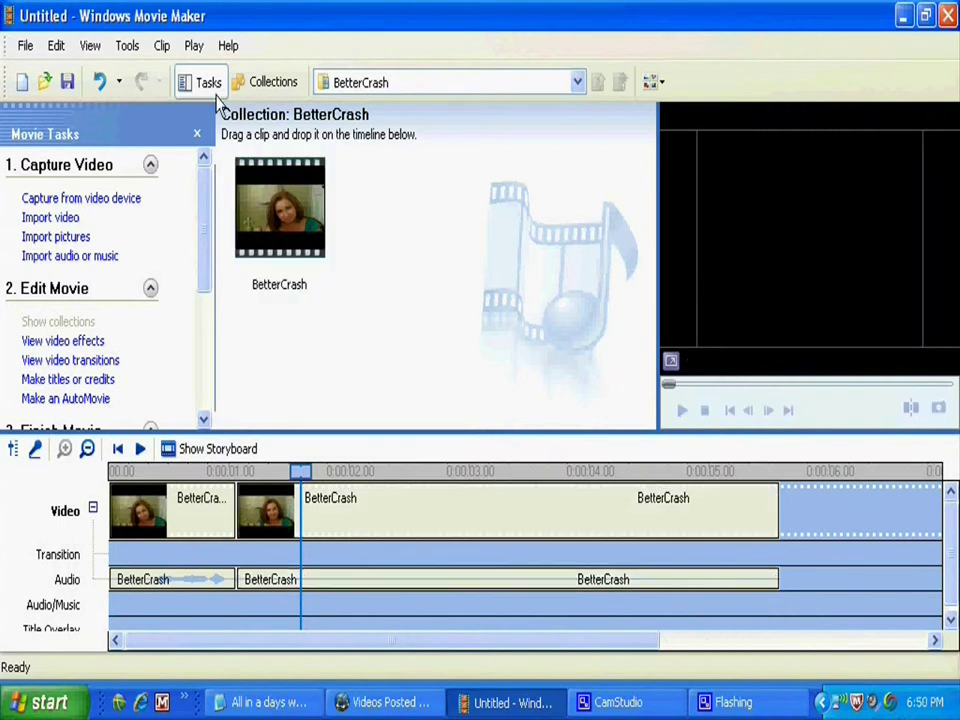
Import single_bird_chirps.mp3 from the sound_effects_collection folder and place it on the Audio/Music track at about 1.4 seconds
click(68, 258)
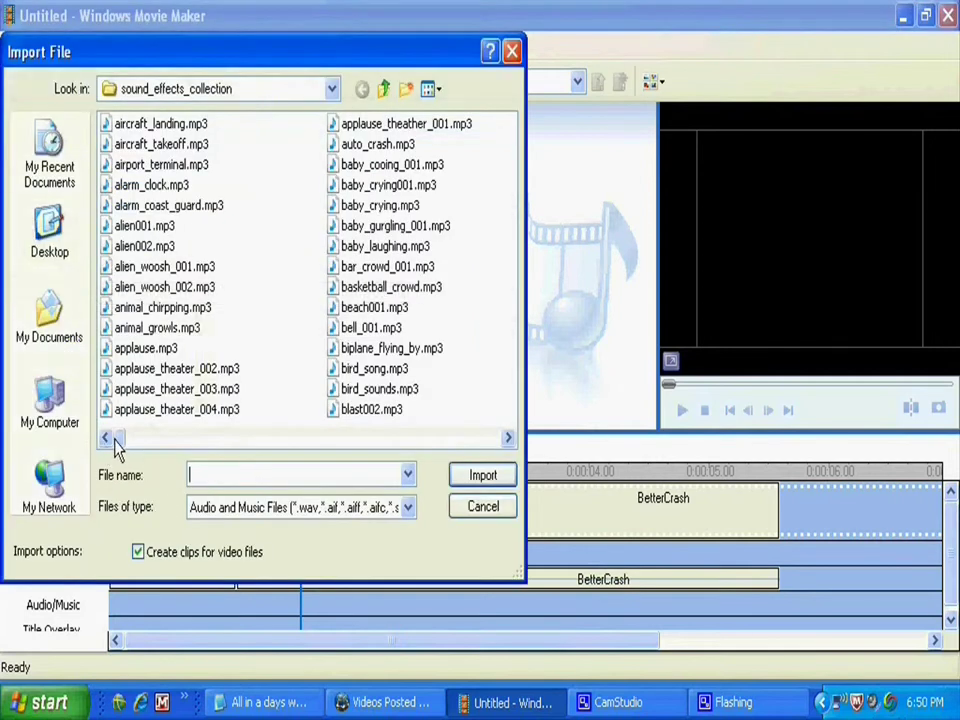
drag(114, 439, 407, 438)
click(360, 267)
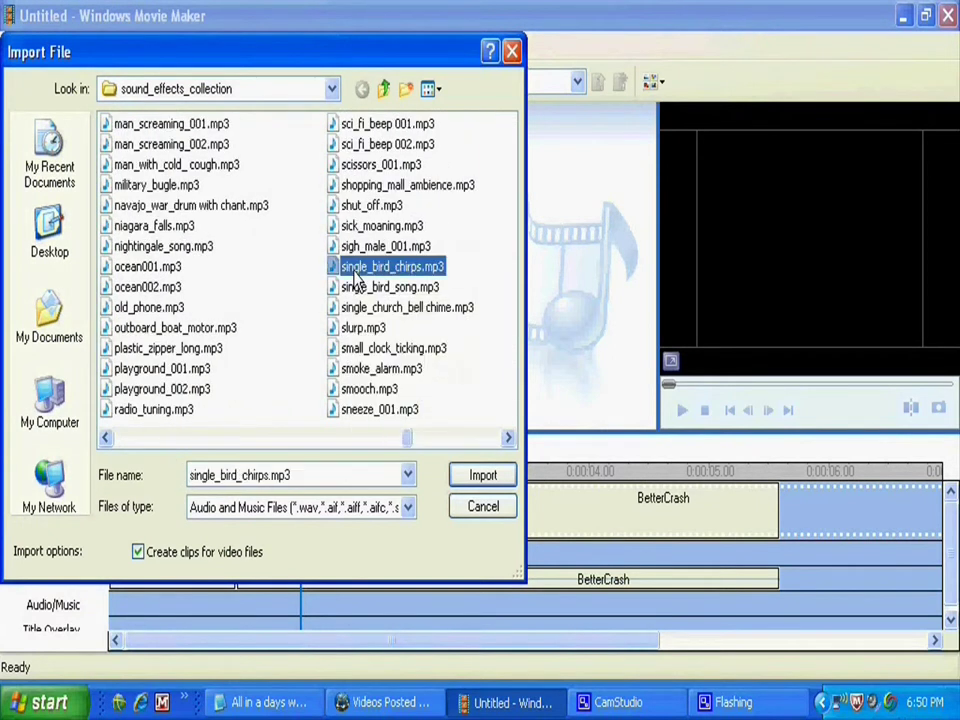
click(483, 476)
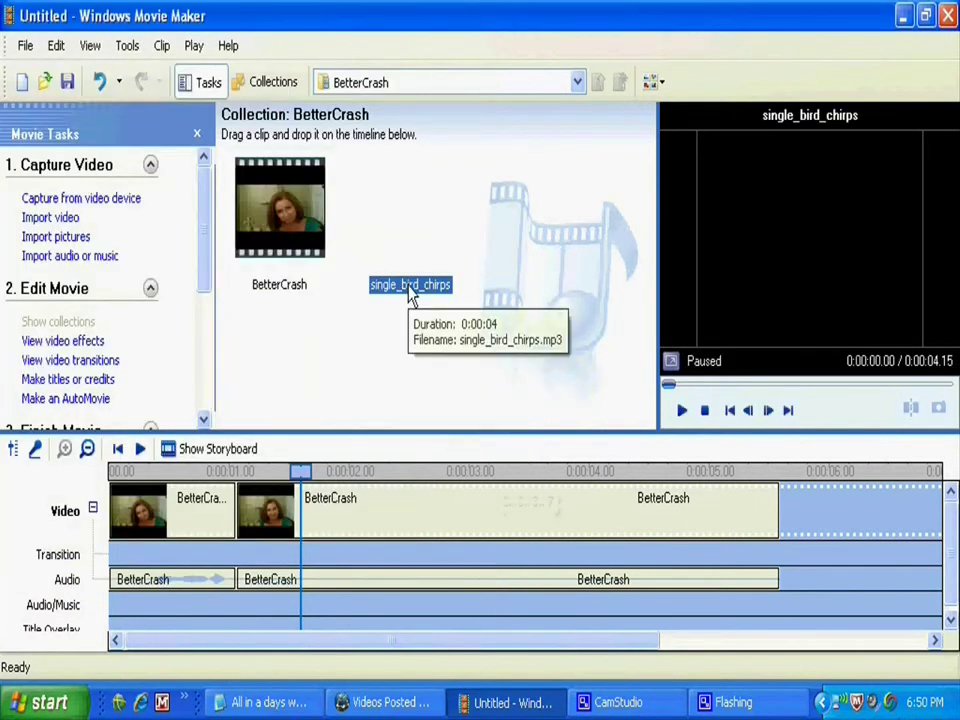
mouse_move(408, 290)
mouse_down()
mouse_move(420, 518)
mouse_move(398, 618)
mouse_move(282, 621)
mouse_up()
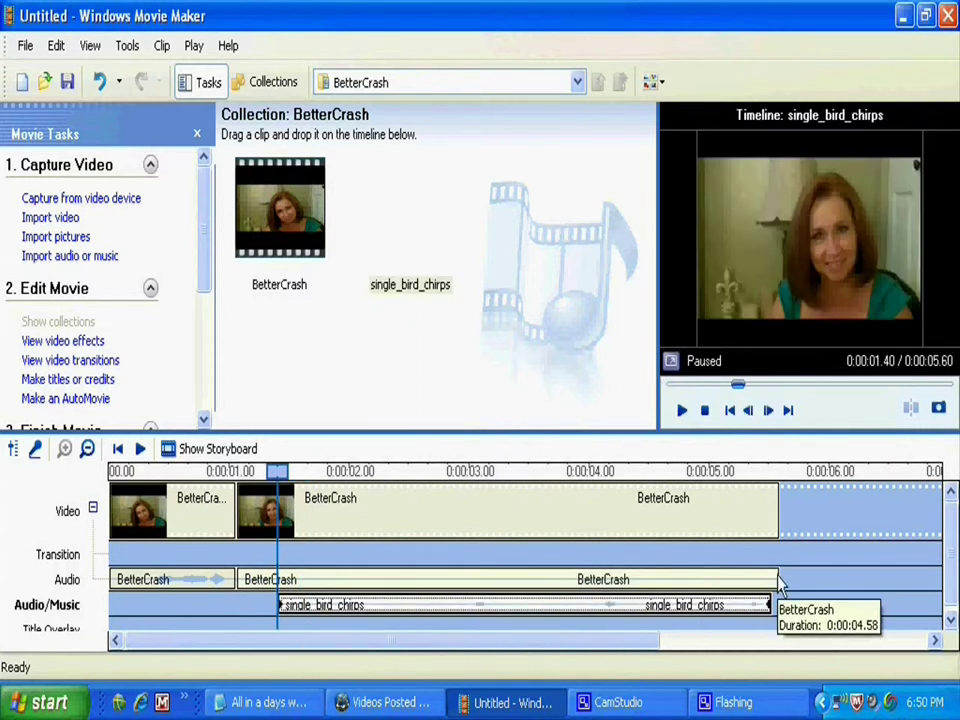
click(549, 371)
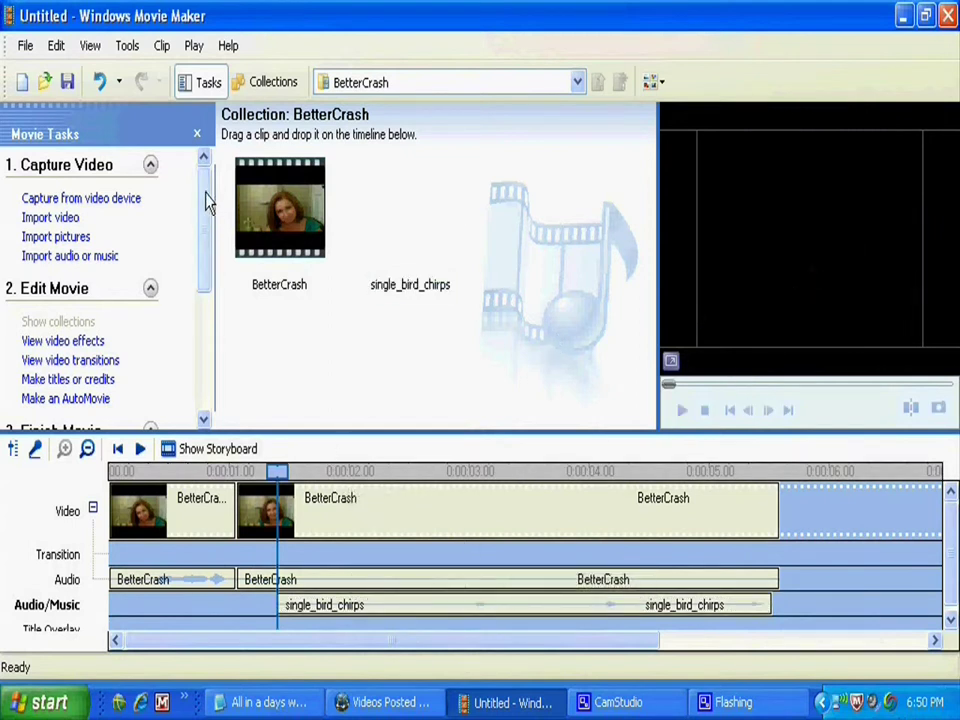
drag(208, 197, 201, 218)
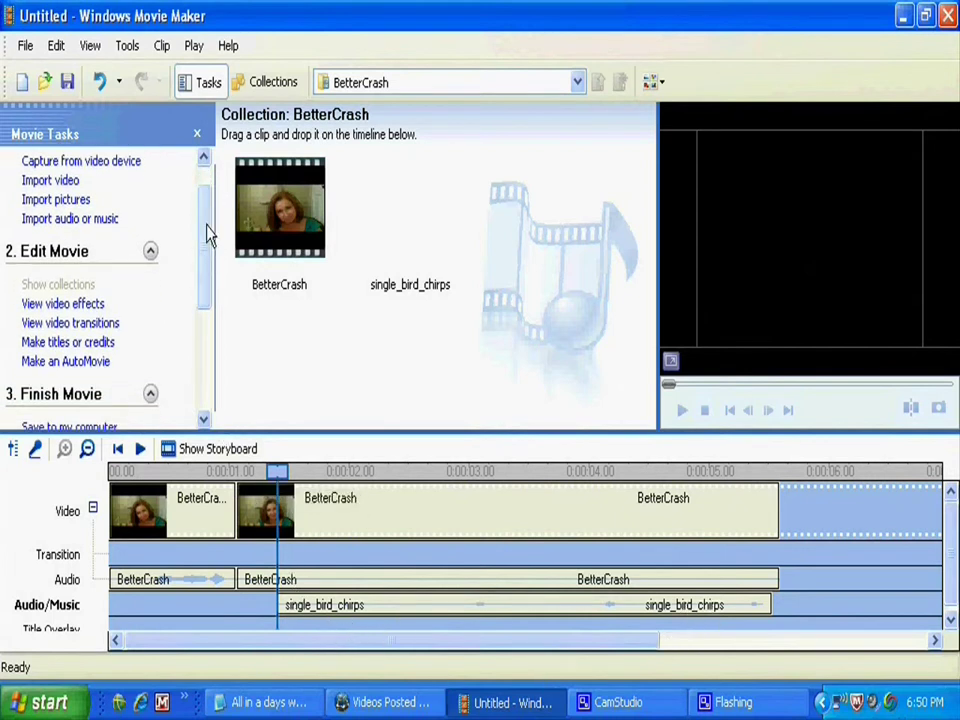
drag(208, 234, 198, 292)
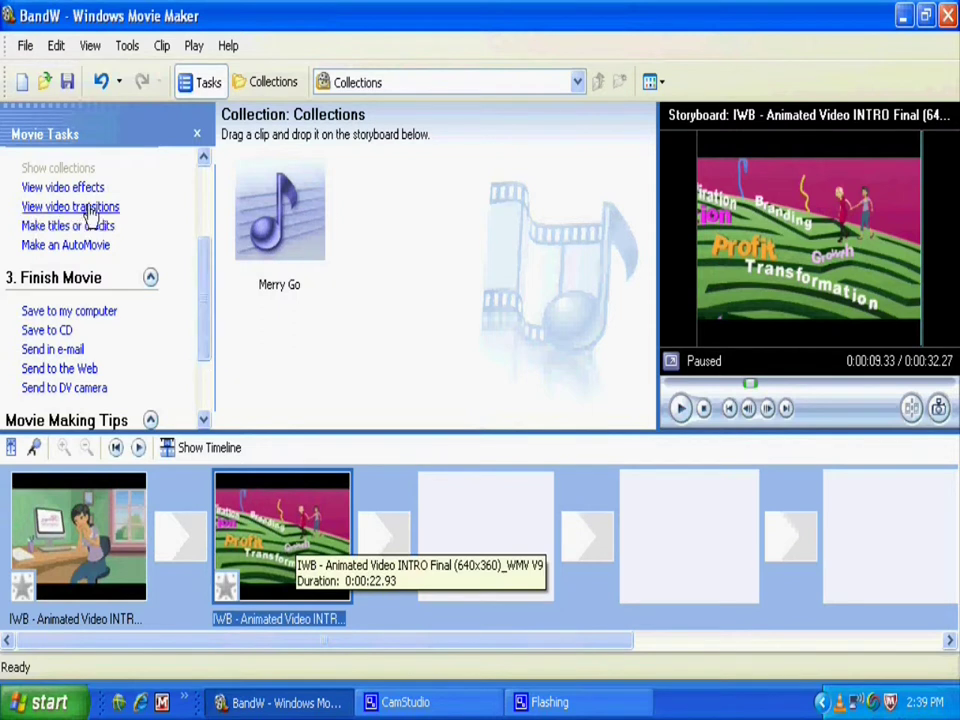
Apply the Grayscale video effect to both IWB animated intro clips on the storyboard
click(64, 188)
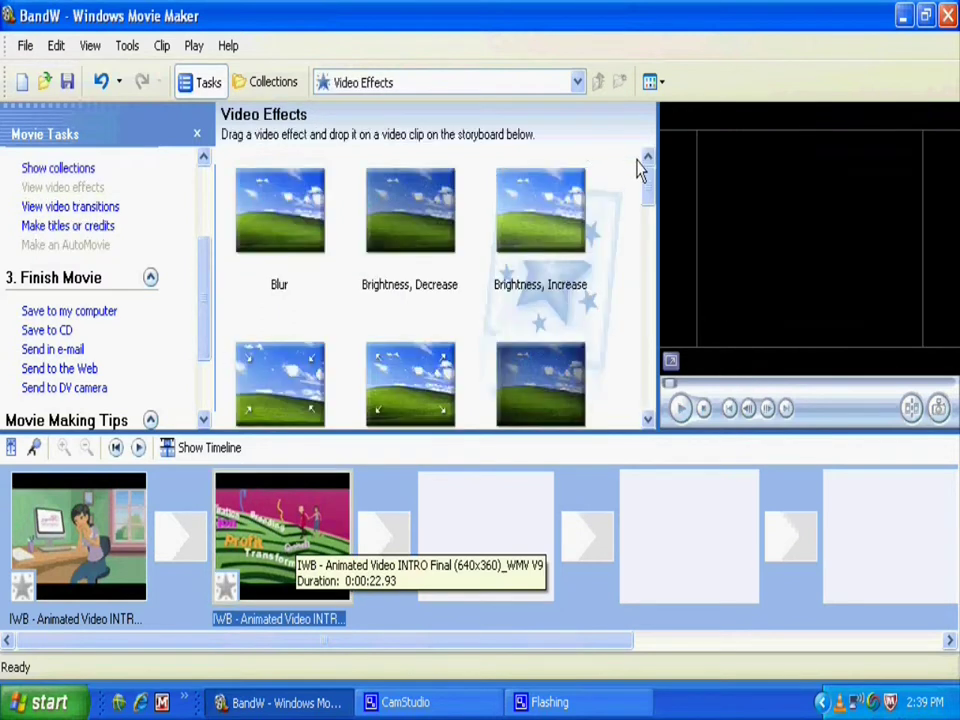
drag(650, 190, 650, 278)
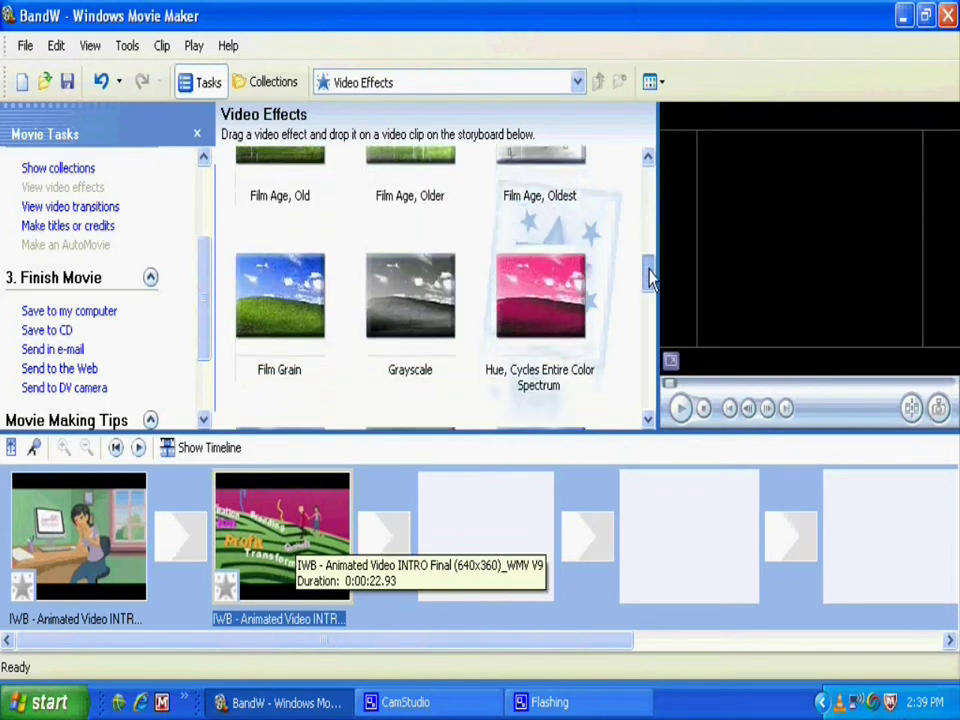
drag(444, 320, 60, 535)
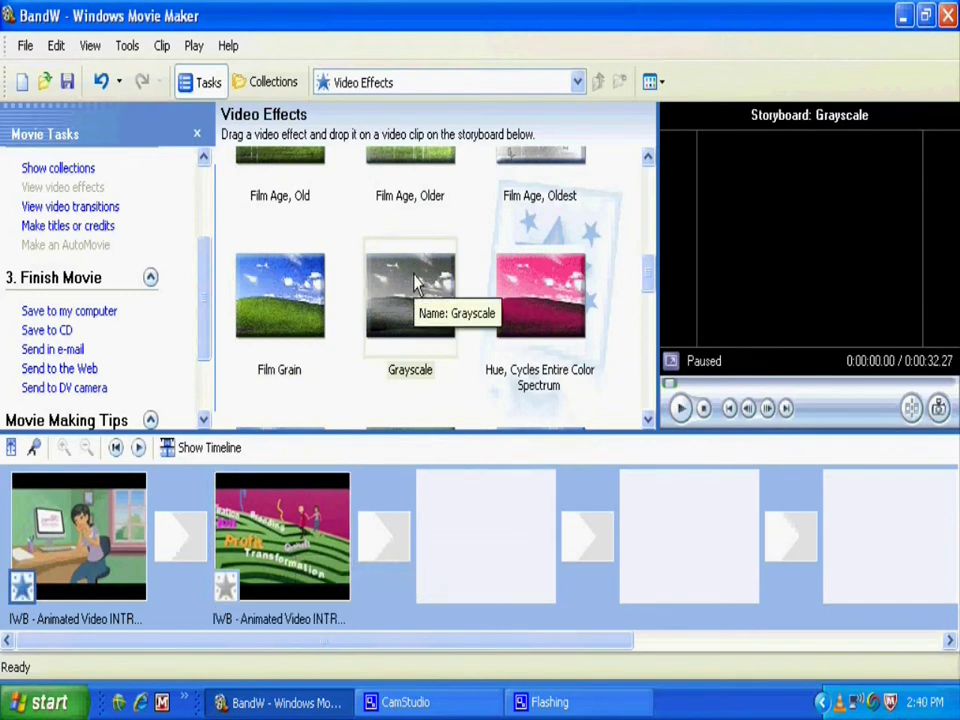
drag(413, 285, 226, 572)
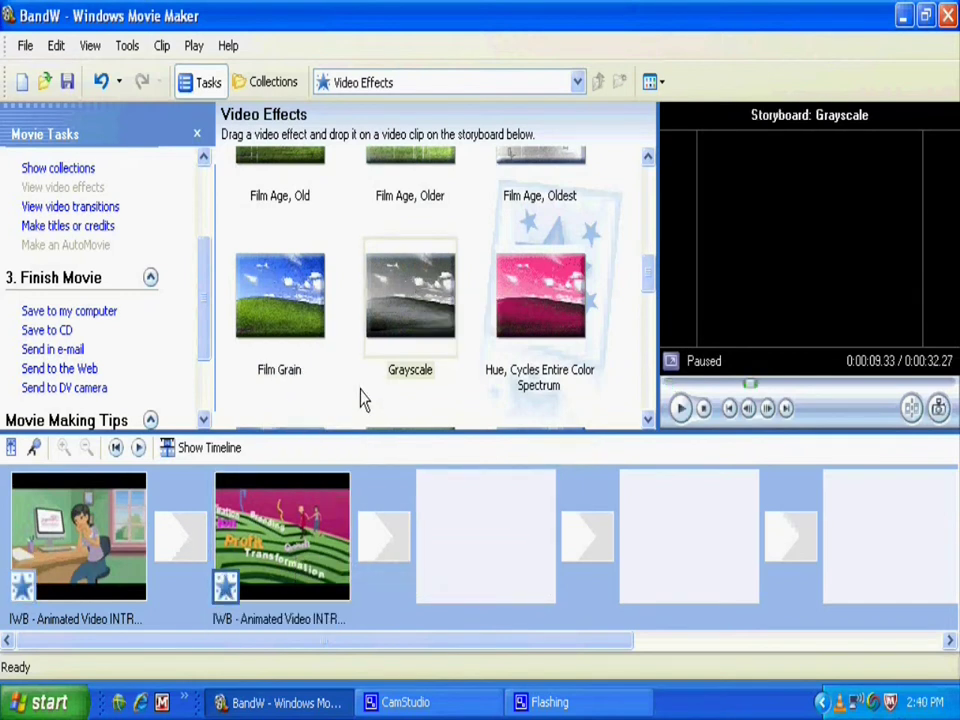
Apply the Speed Up, Double video effect to both clips on the storyboard
drag(647, 277, 645, 368)
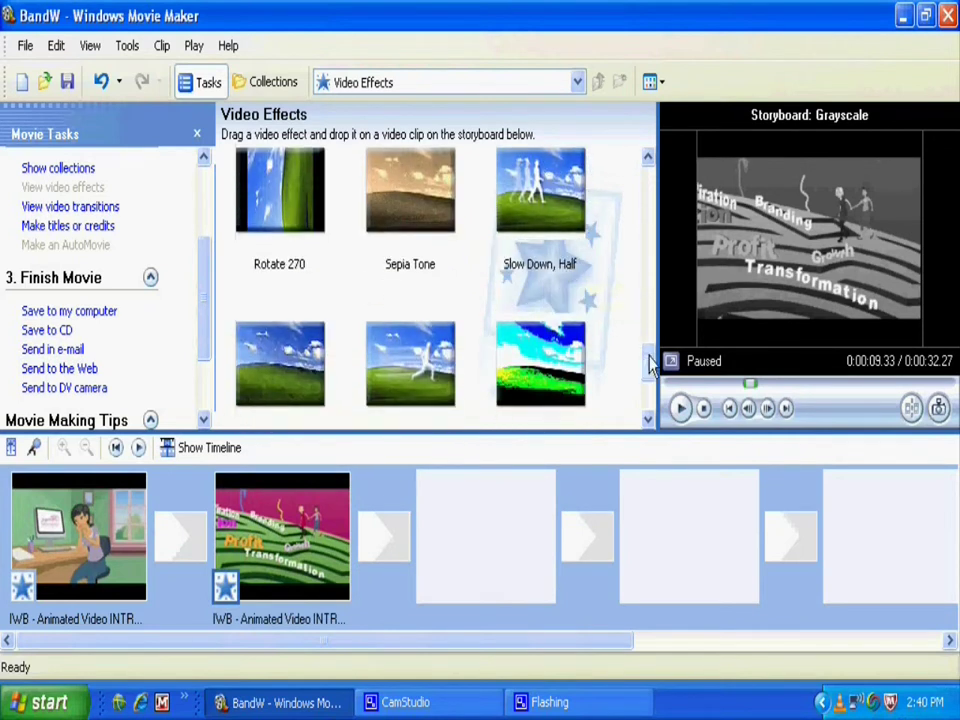
drag(650, 365, 636, 379)
drag(410, 270, 138, 500)
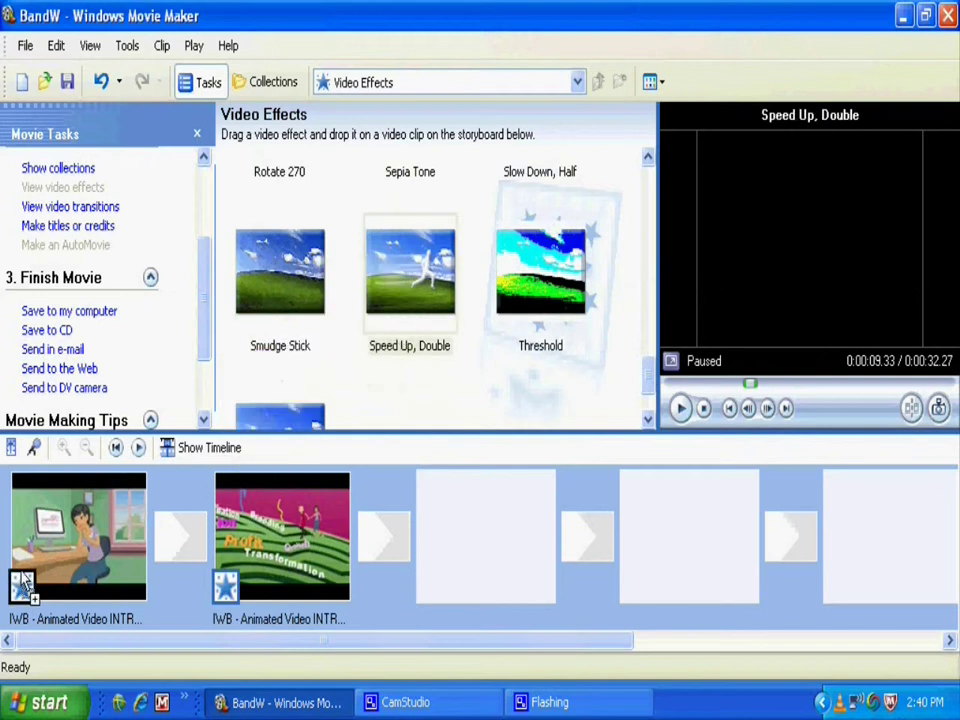
drag(22, 573, 24, 578)
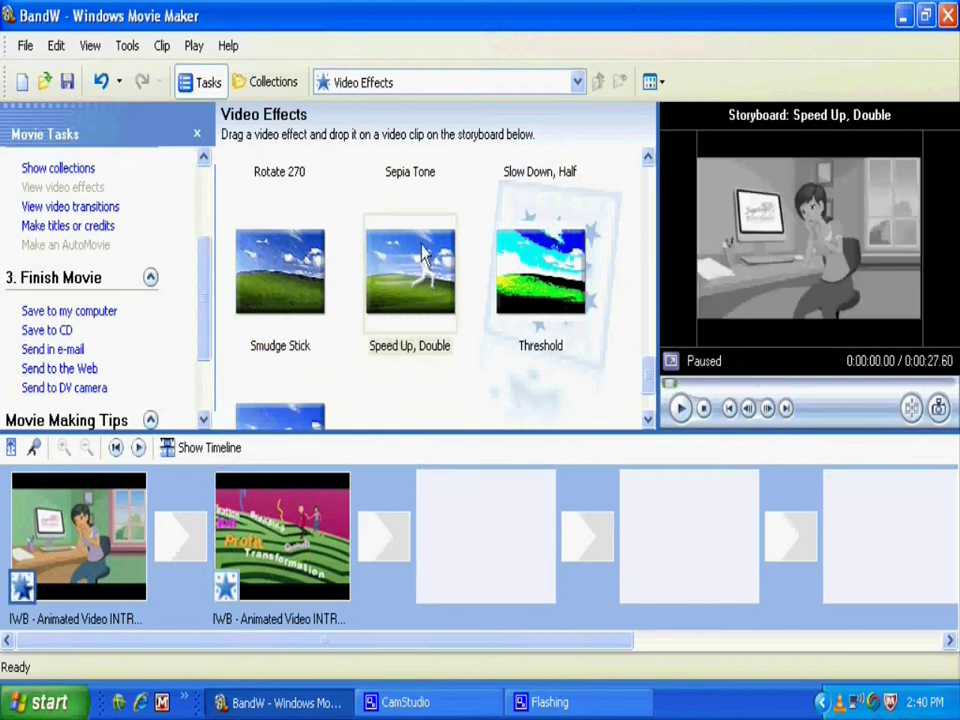
drag(422, 255, 226, 585)
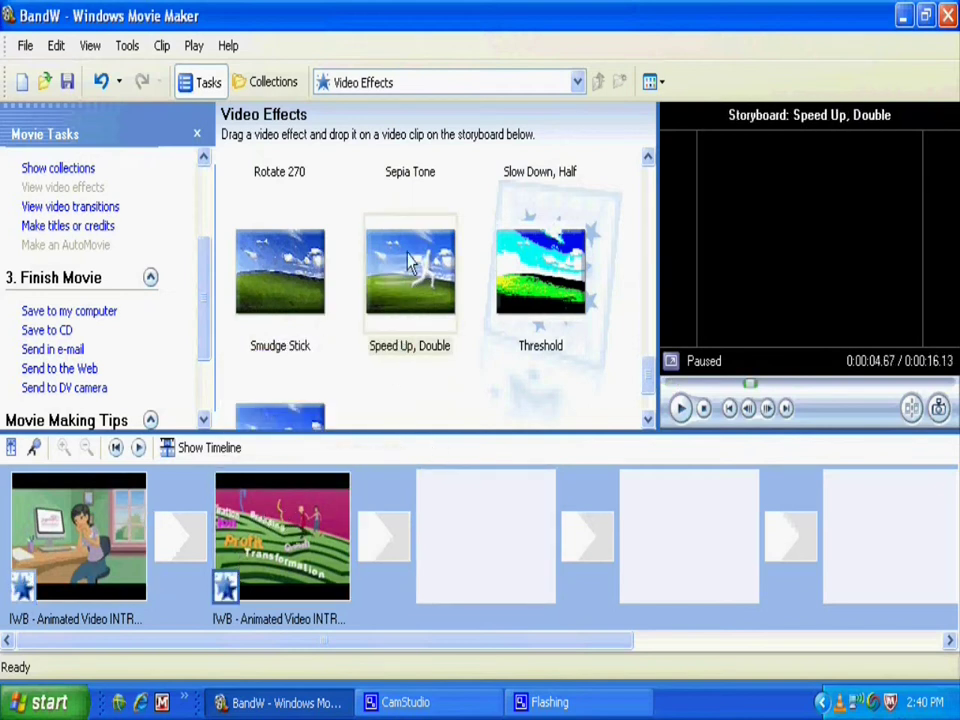
Apply Speed Up, Double a second time to the second clip and view the movie's frame at 8.80 seconds
drag(410, 262, 351, 445)
drag(228, 595, 228, 590)
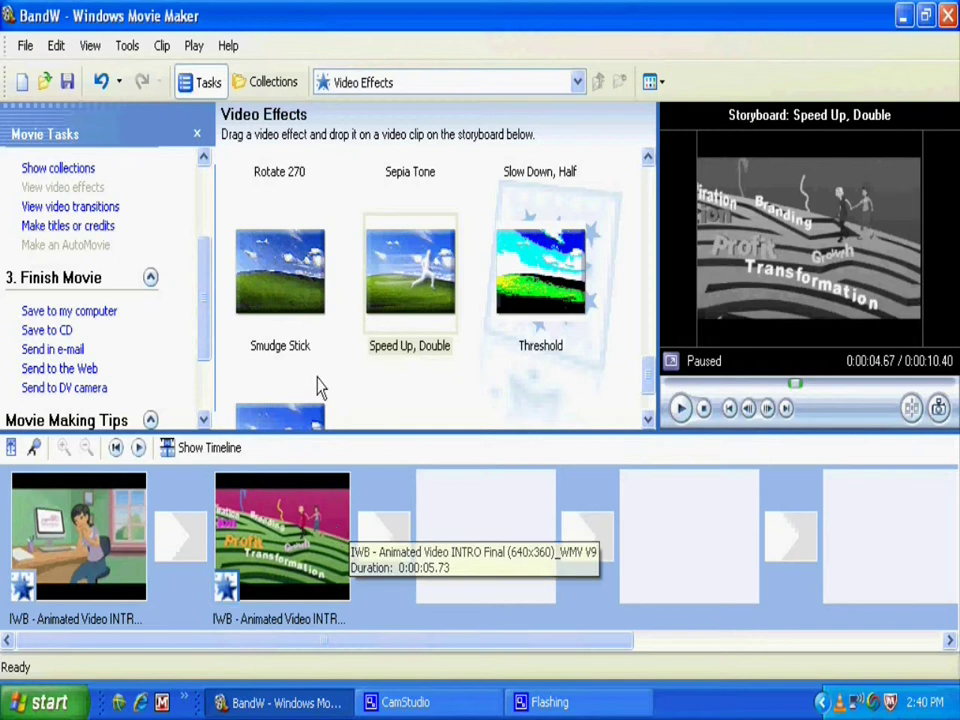
click(330, 496)
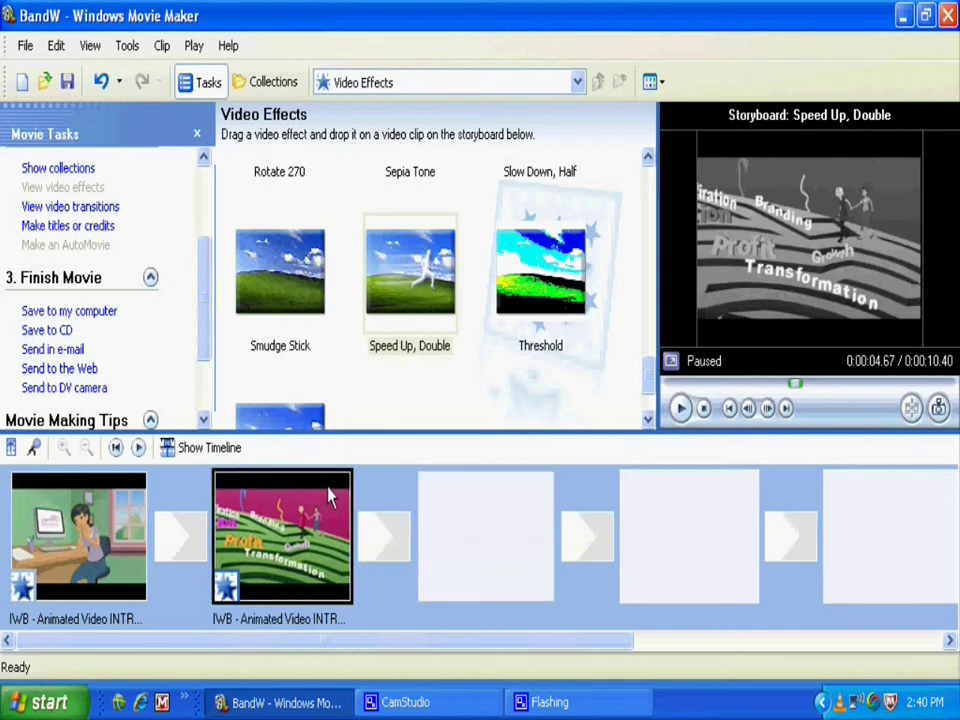
click(783, 478)
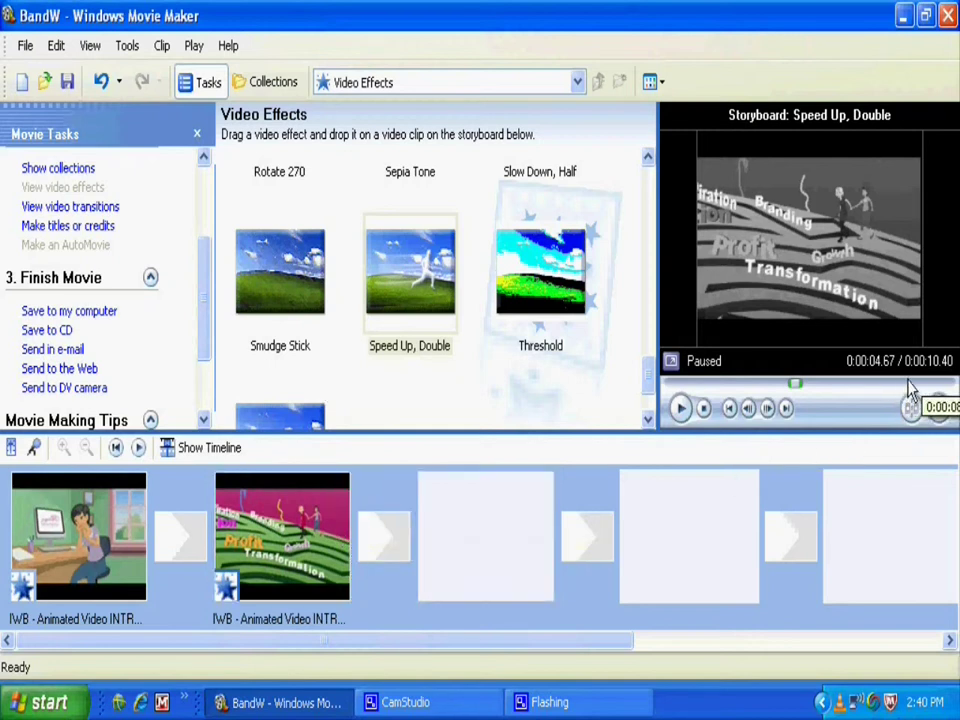
click(908, 386)
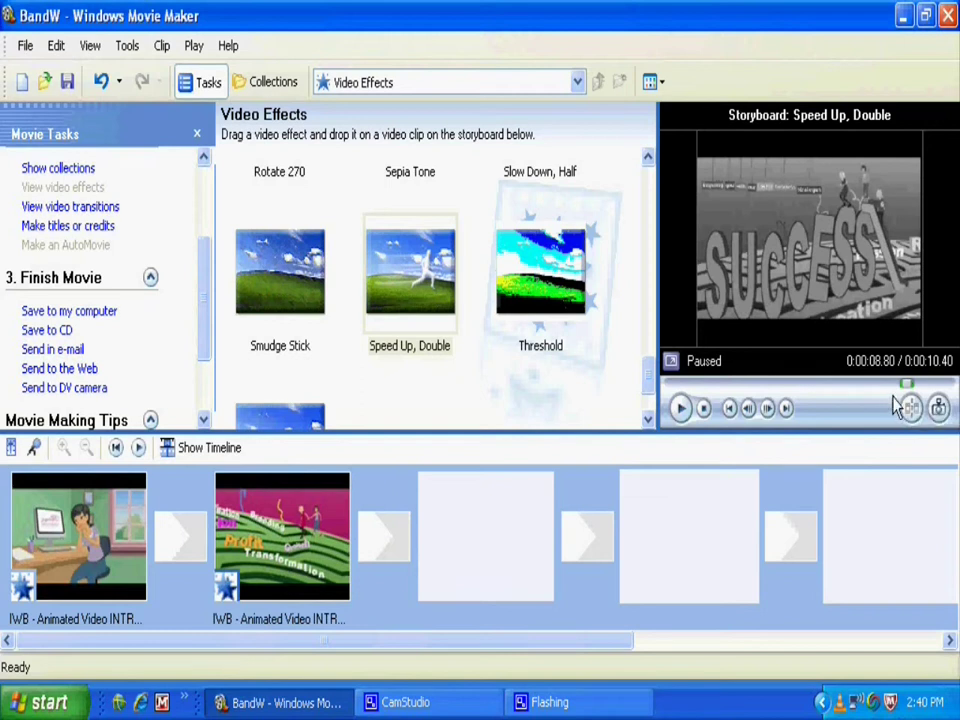
Save the logo frame at 10.33 seconds as picture Speed Up, Double_0001 in My Pictures and place it third on the storyboard
click(917, 386)
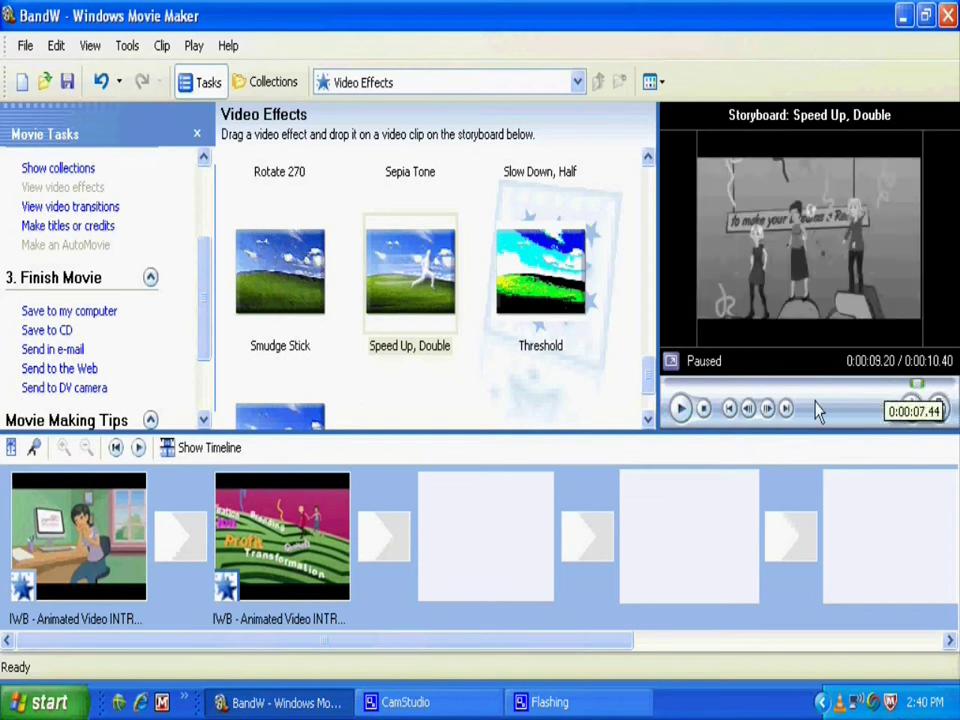
click(771, 410)
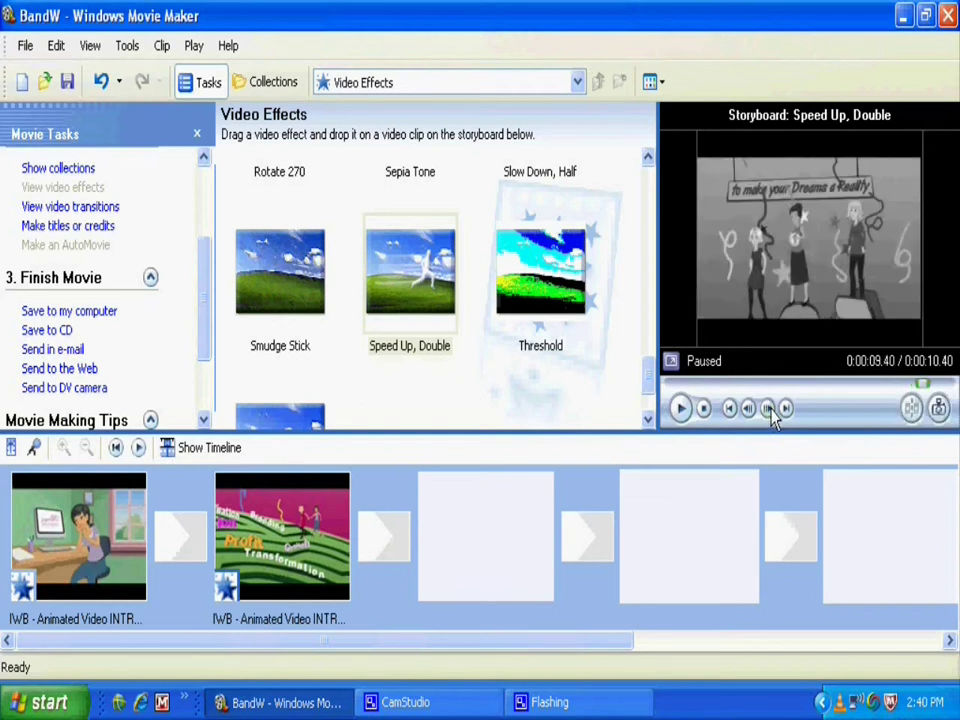
click(771, 410)
click(771, 410)
click(771, 410)
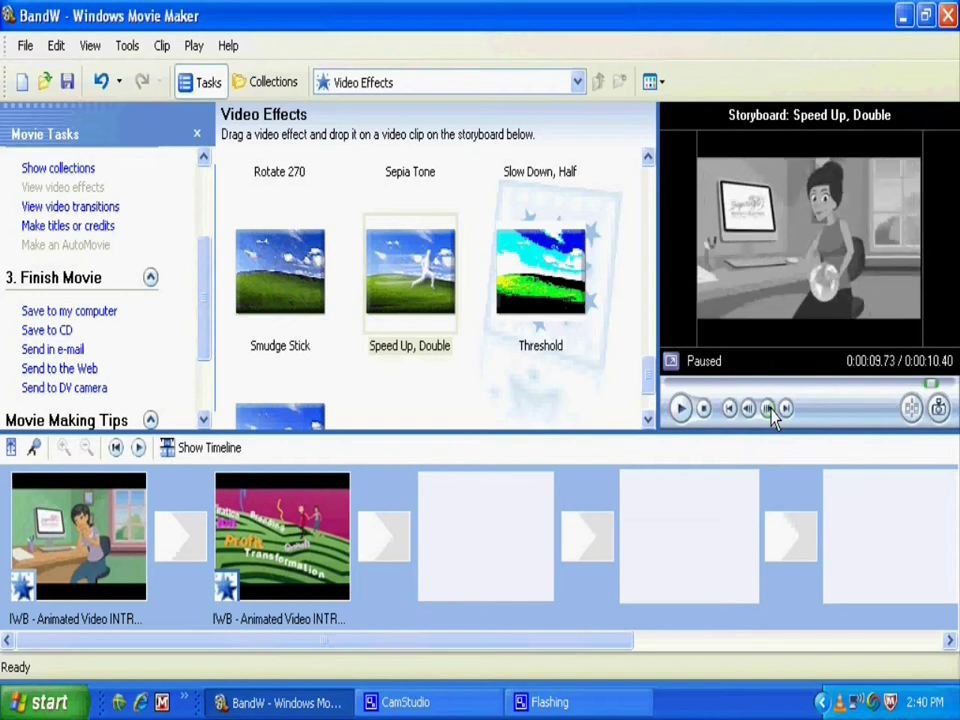
click(771, 410)
click(771, 410)
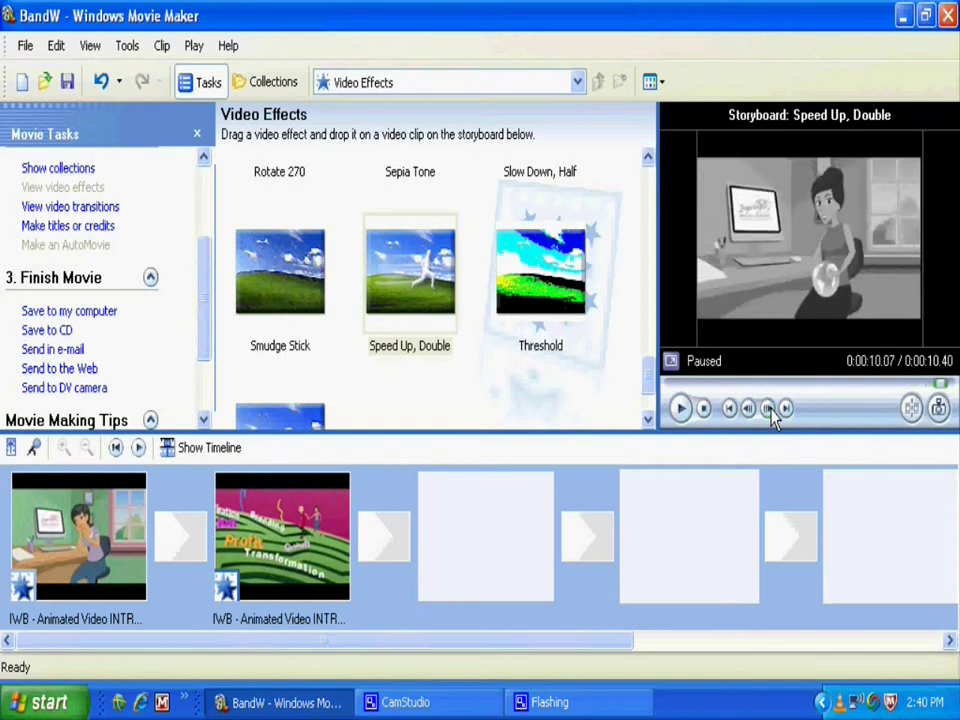
click(771, 410)
click(771, 410)
click(771, 410)
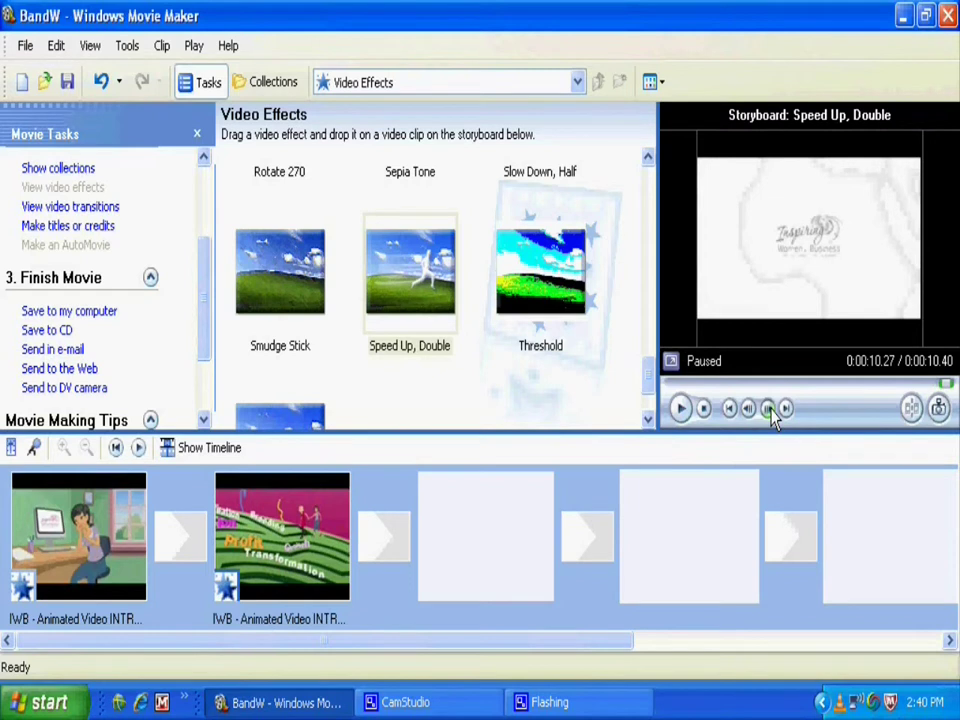
click(771, 410)
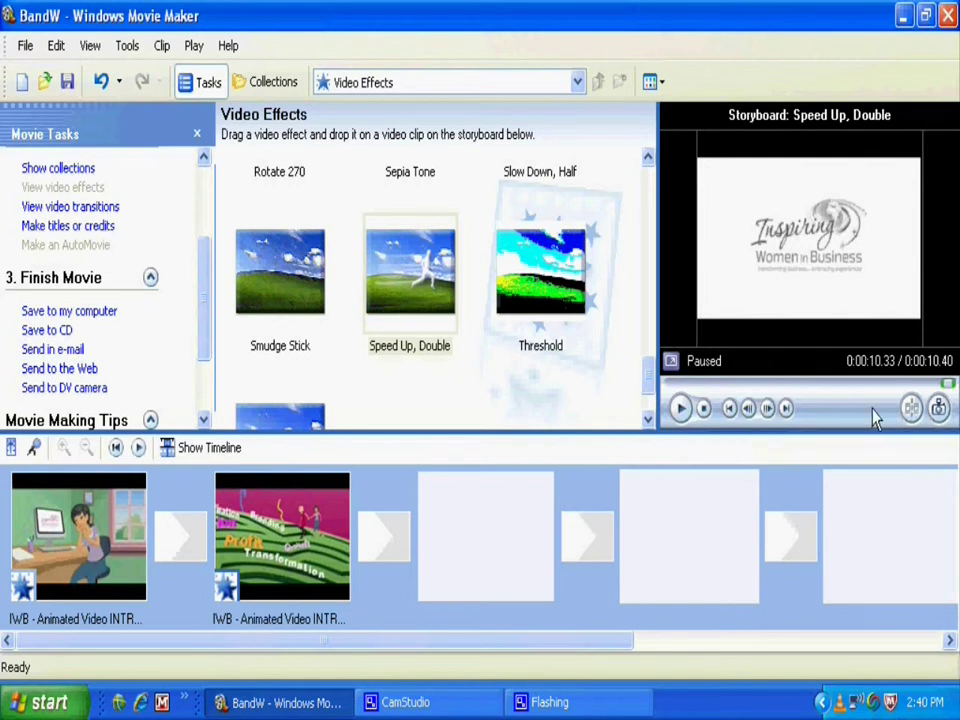
click(939, 410)
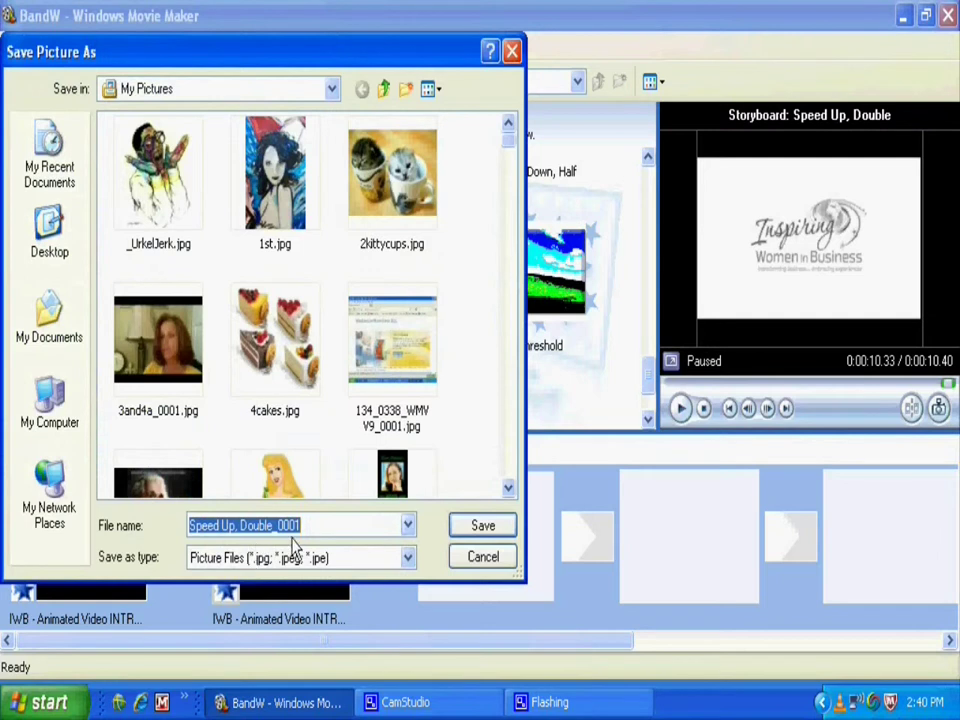
click(483, 526)
drag(394, 208, 459, 542)
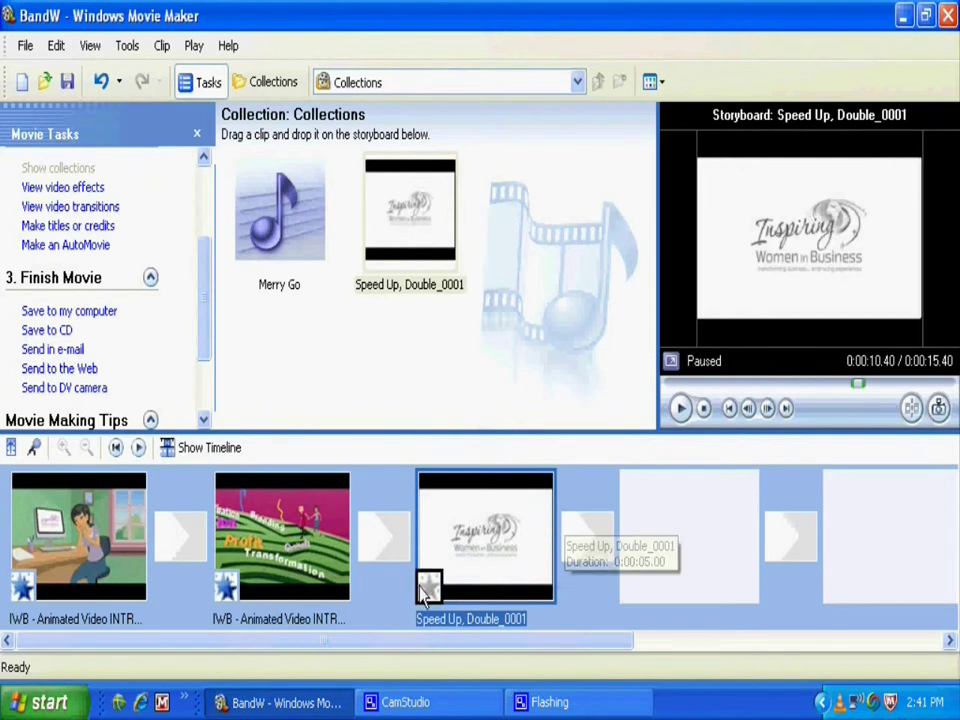
Show the timeline and play the movie to check how the second clip runs into the still logo picture
click(225, 449)
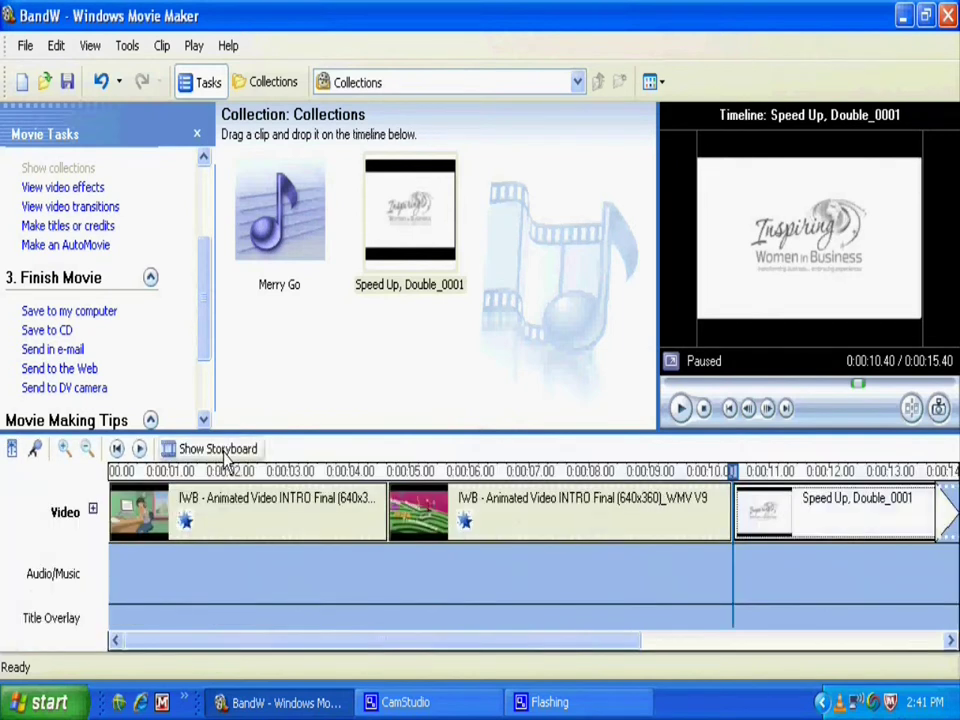
click(690, 471)
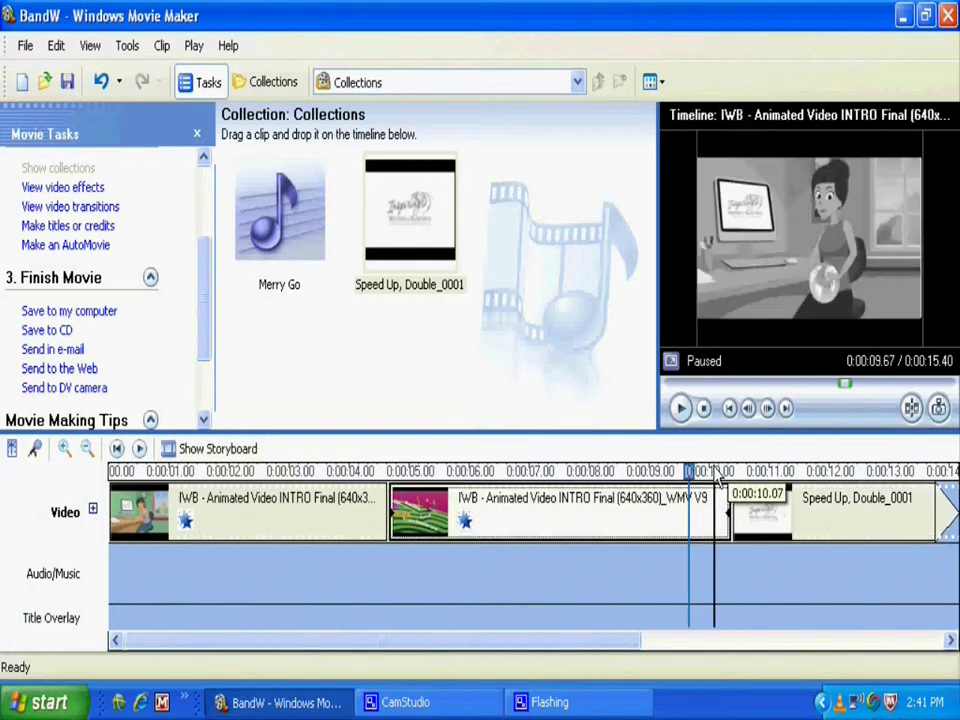
click(715, 474)
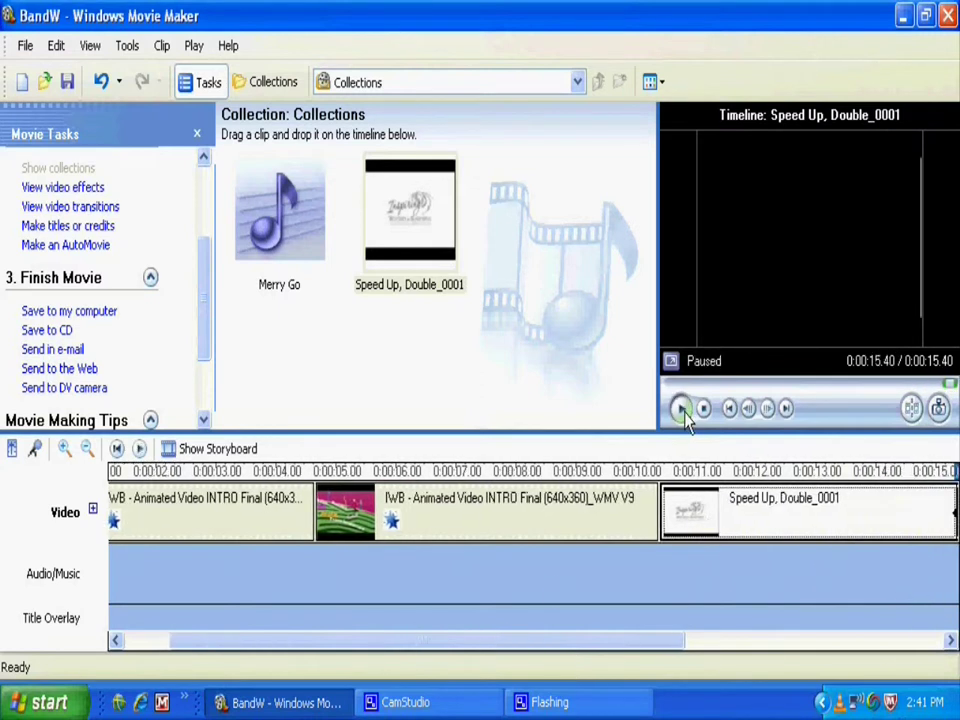
click(680, 409)
click(680, 409)
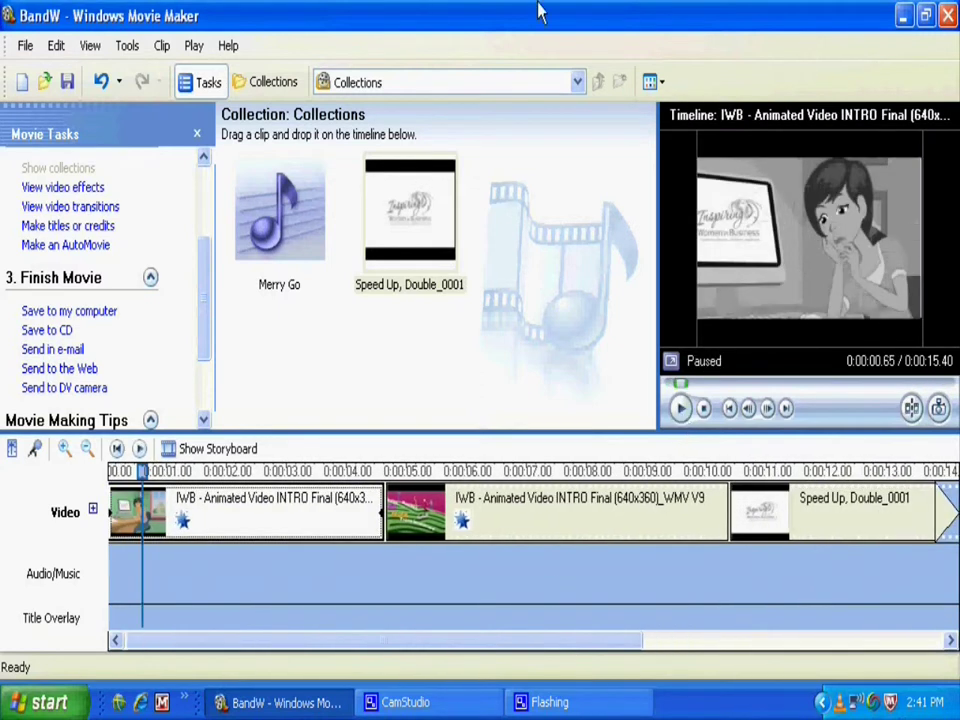
Add the Merry Go music clip at the very start of the Audio/Music track
click(43, 580)
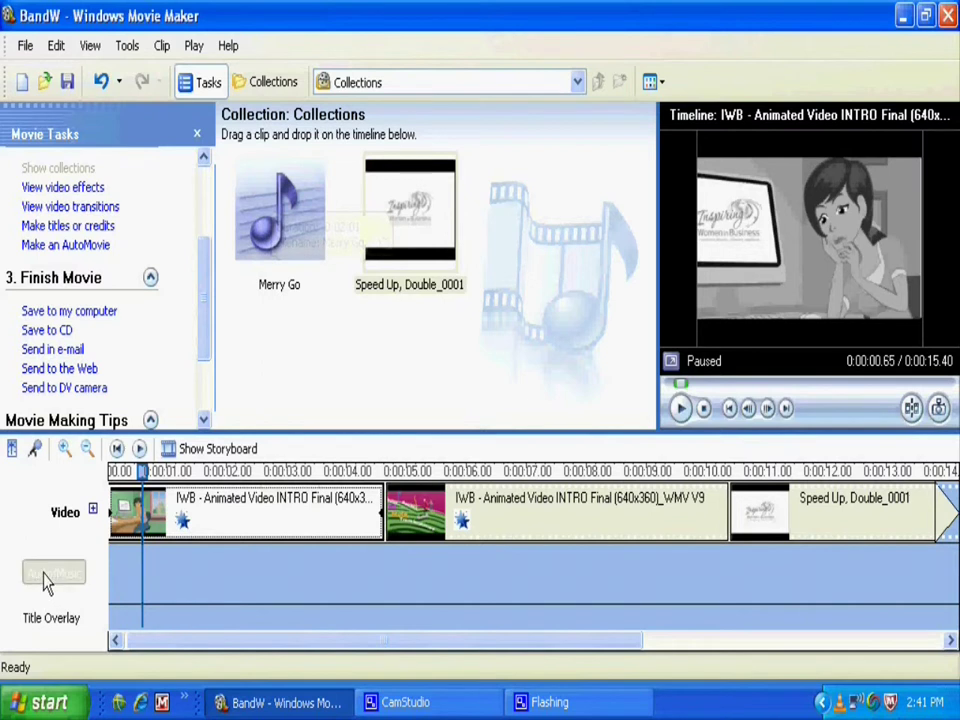
click(116, 448)
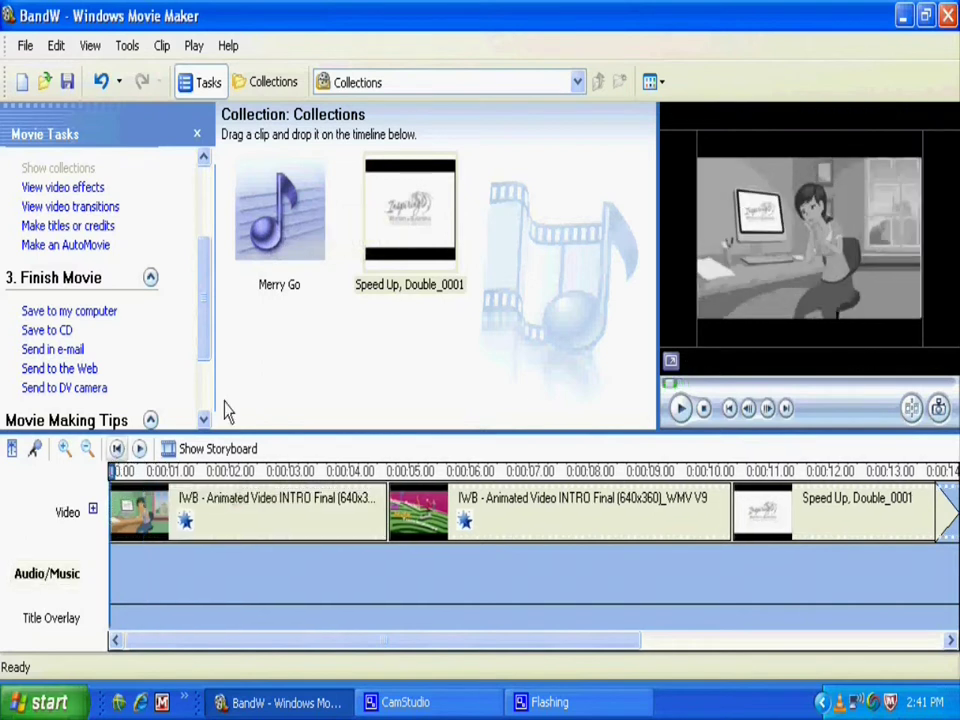
drag(282, 218, 120, 600)
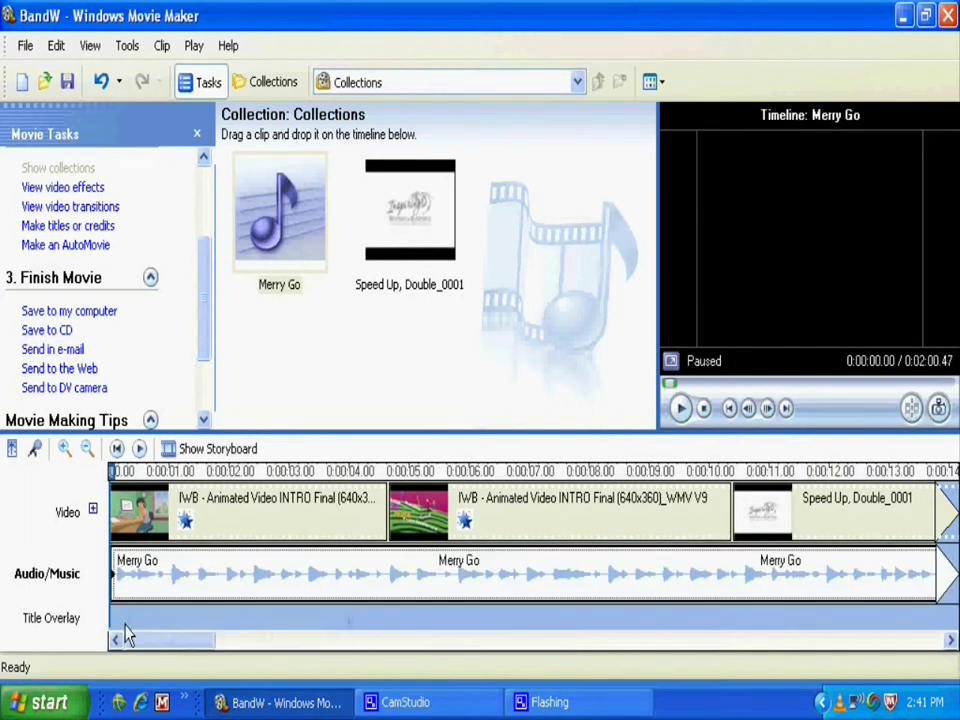
Split the Merry Go music at 13.67 seconds and delete the part after the split
drag(141, 645, 236, 648)
drag(337, 465, 296, 484)
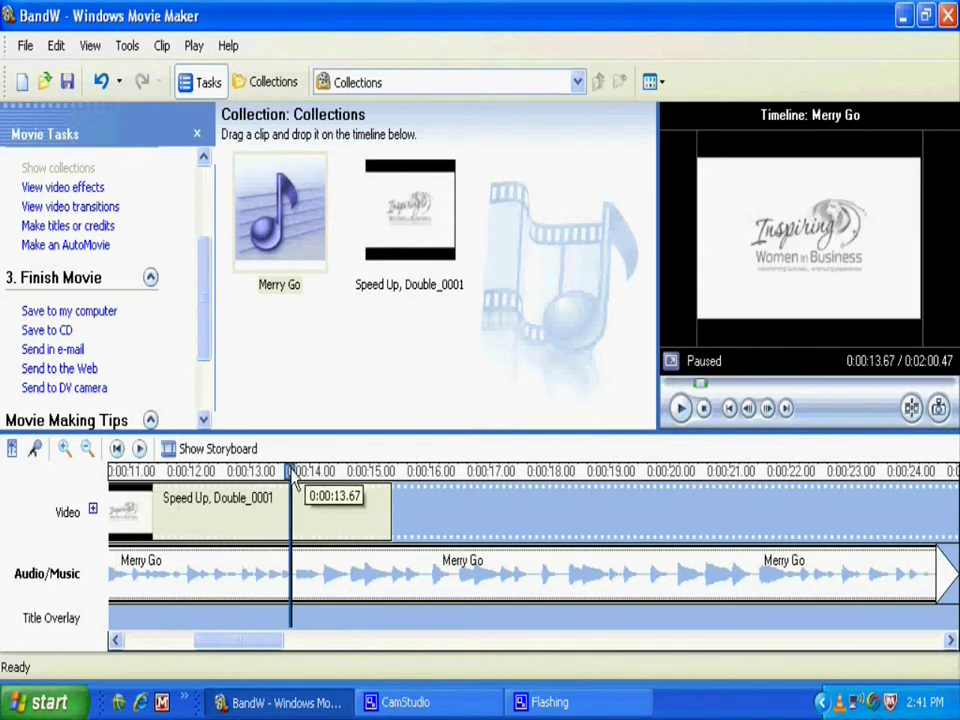
click(913, 418)
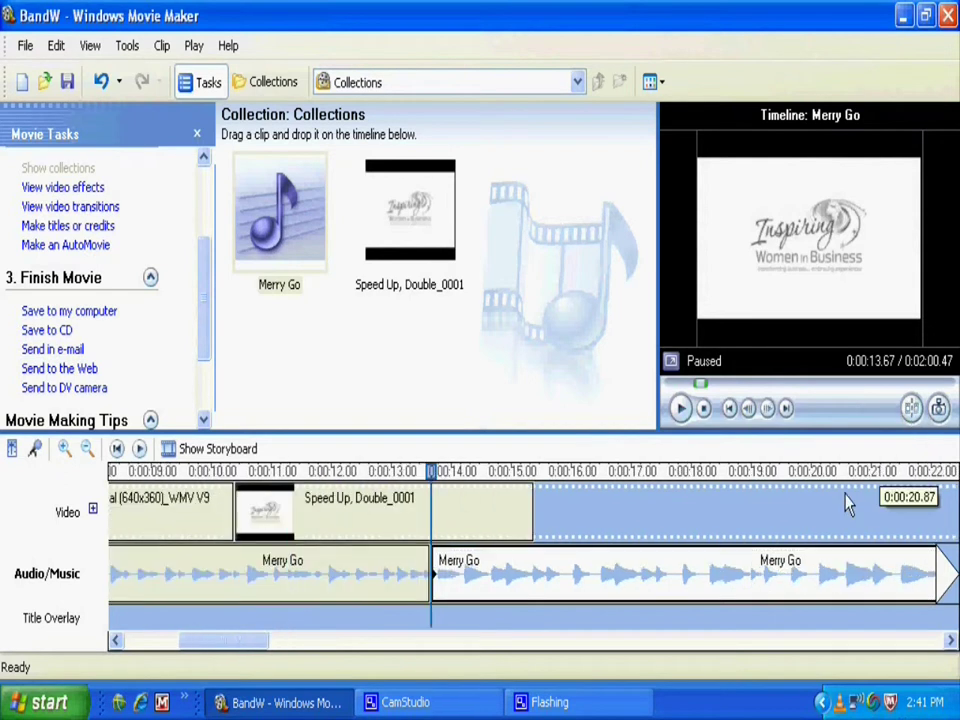
right_click(555, 568)
click(594, 294)
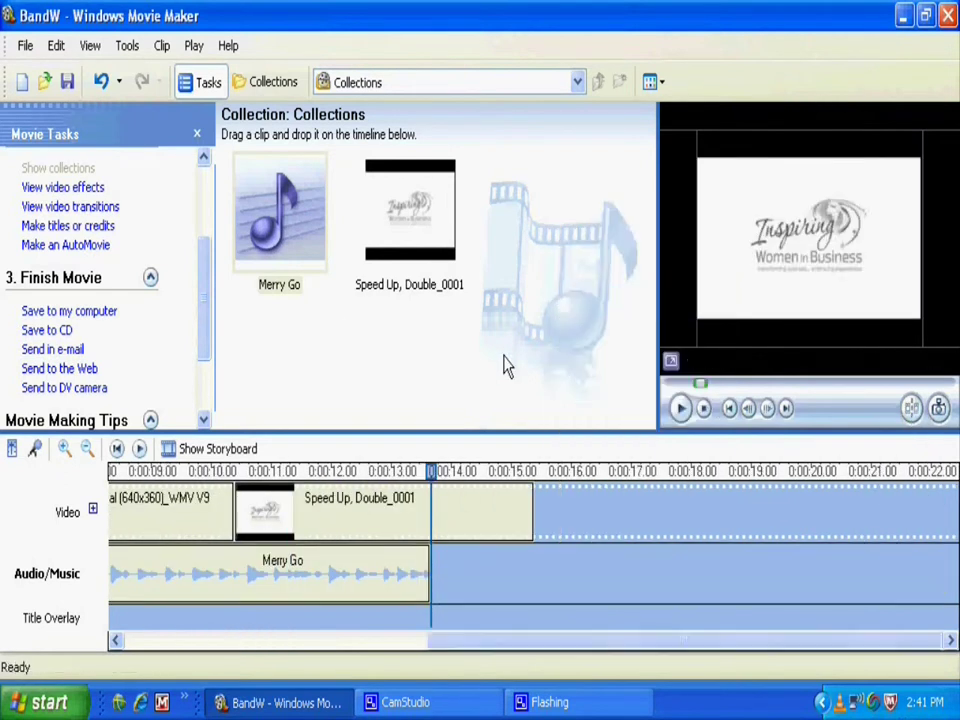
Split the Speed Up, Double_0001 still at 13.67 seconds and delete its remainder so it ends with the music
click(64, 525)
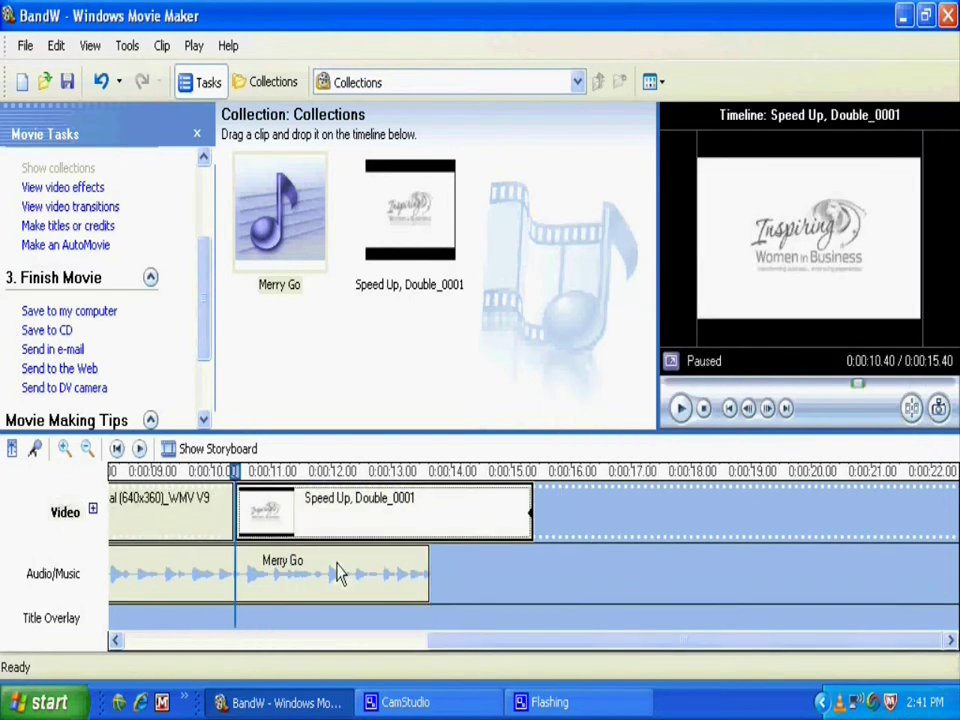
click(437, 478)
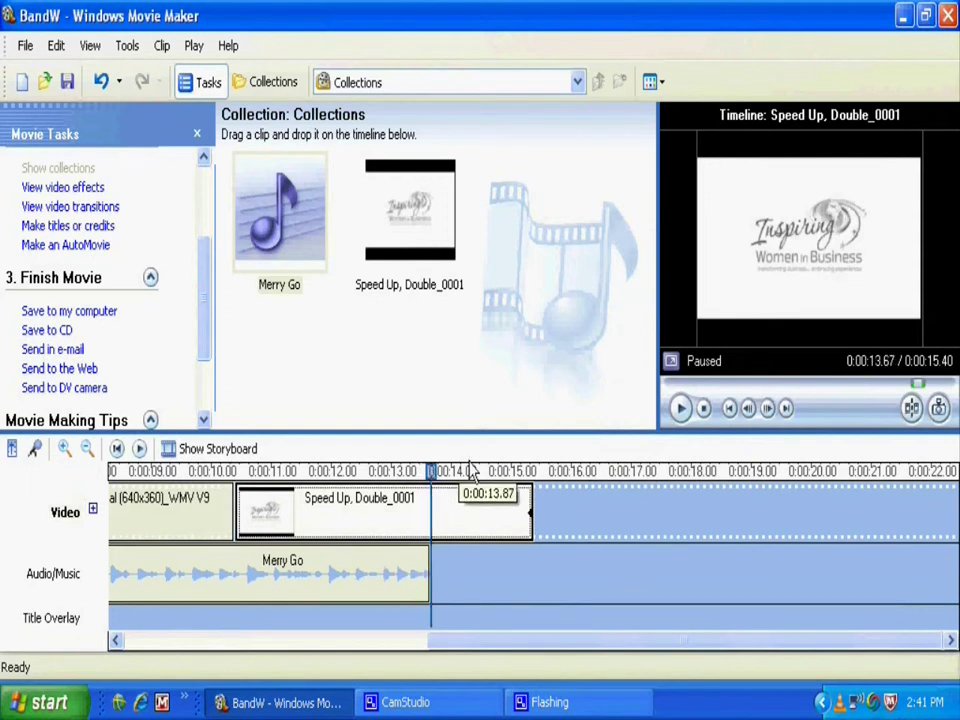
scroll(615, 602, up, 5)
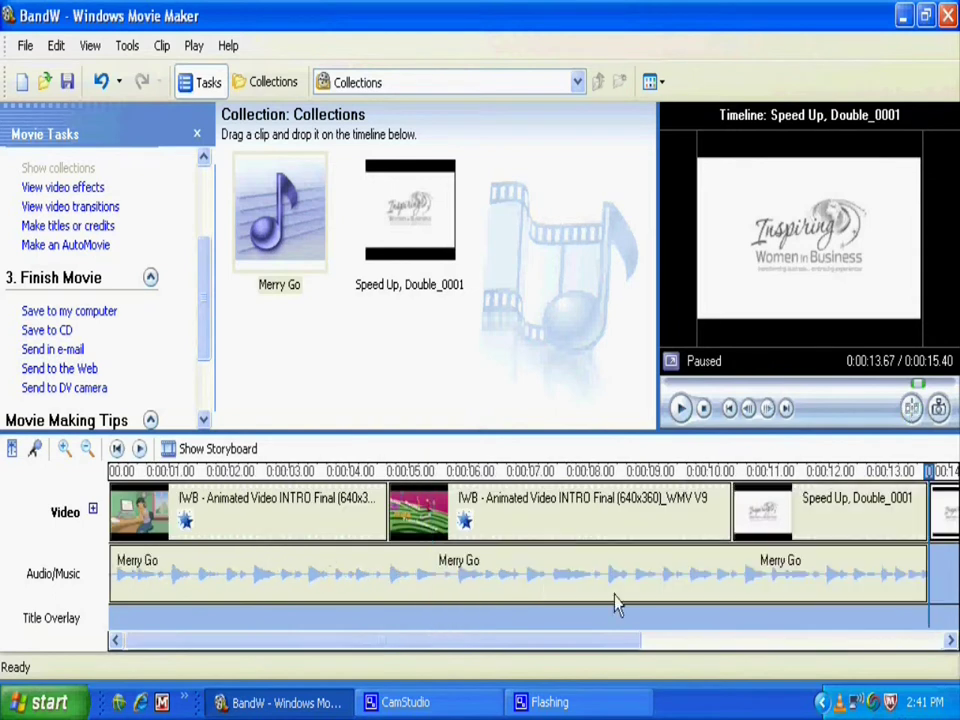
drag(364, 645, 580, 640)
right_click(630, 512)
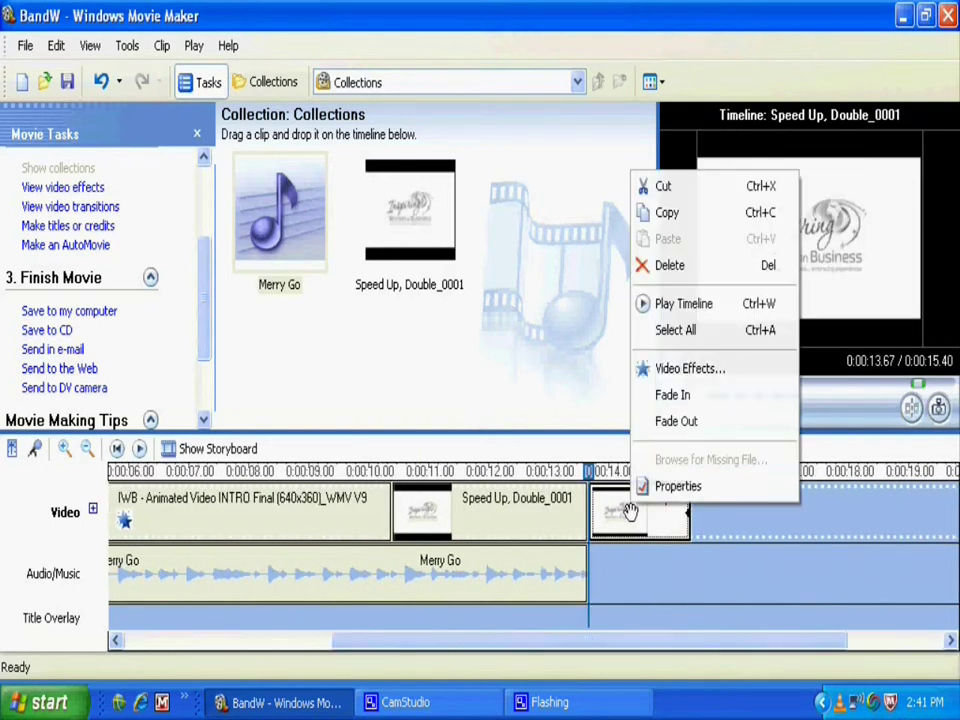
click(667, 266)
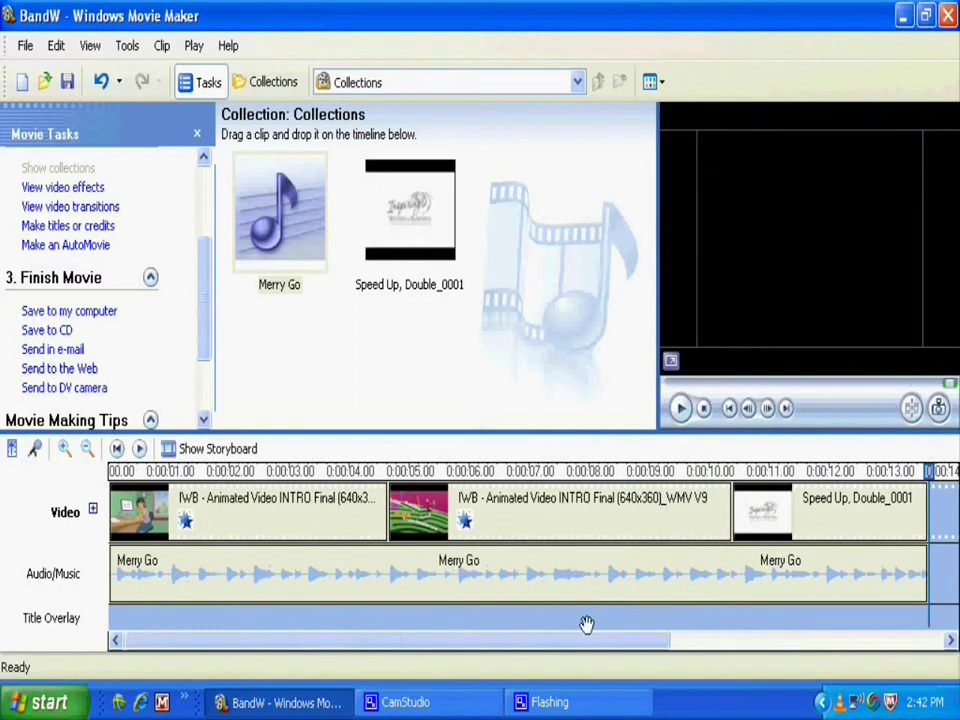
Apply the Fade Out audio effect to the Merry Go music clip
click(830, 477)
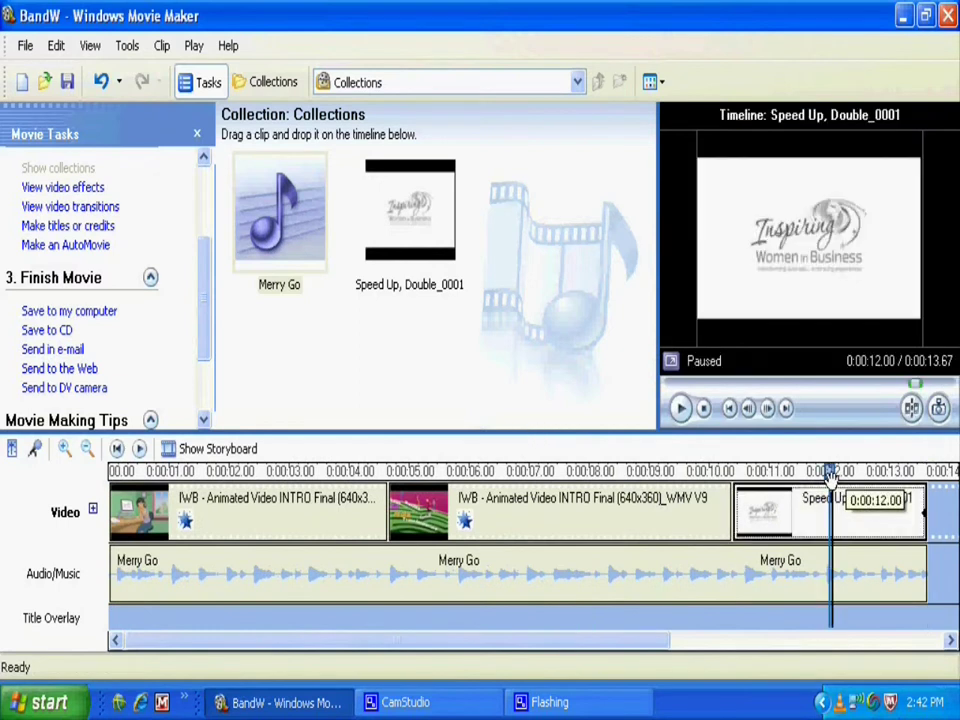
click(160, 575)
click(161, 45)
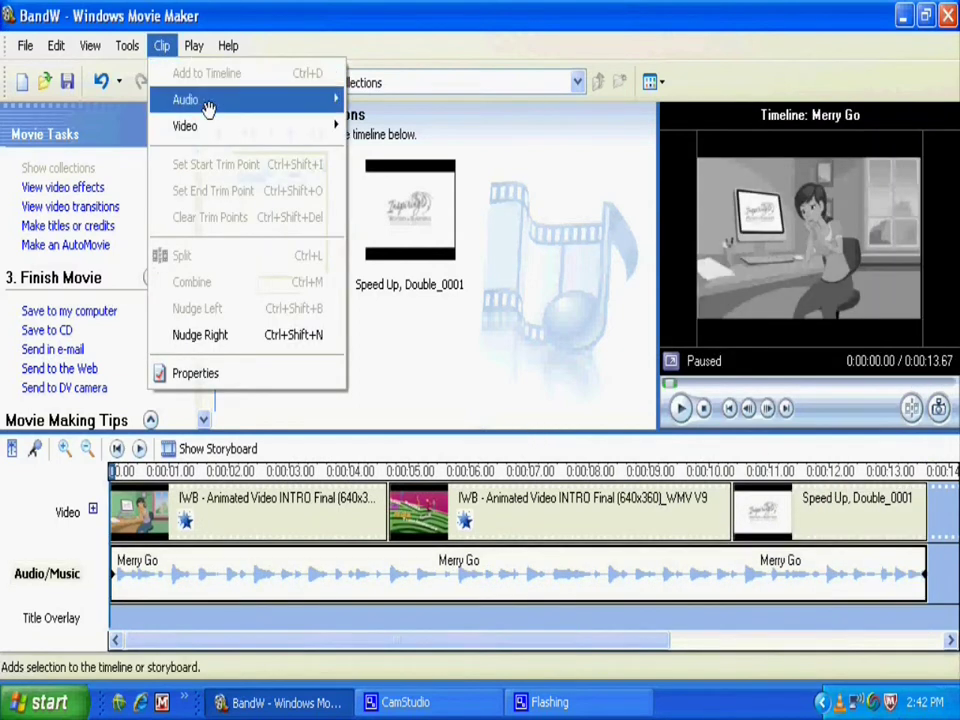
mouse_move(261, 103)
click(388, 152)
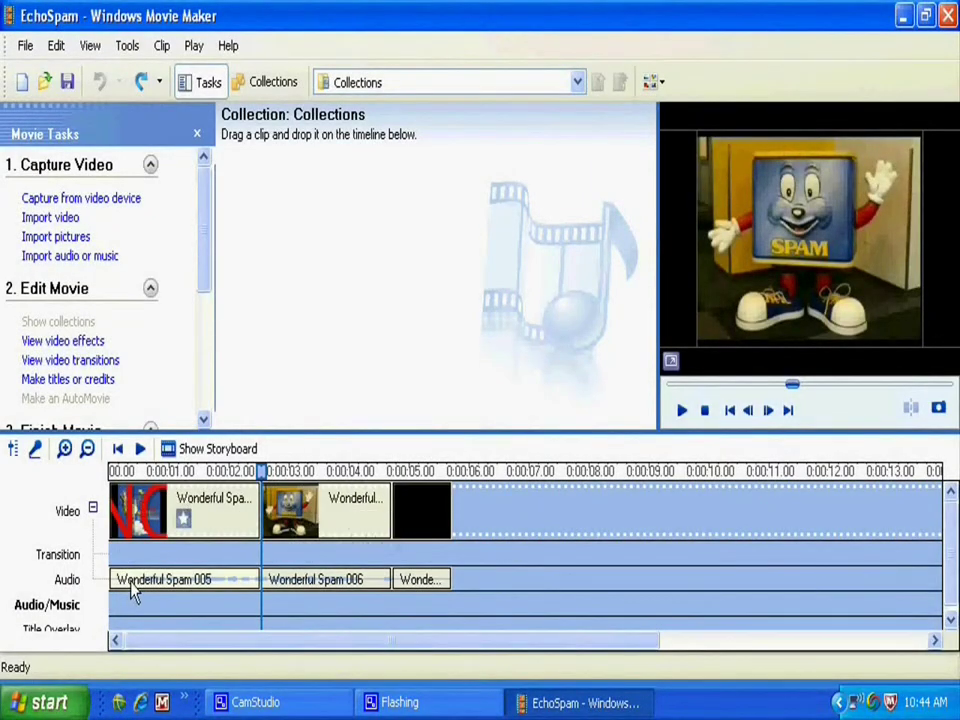
Copy the Wonderful Spam 005 audio clip and paste it at the start of the Audio/Music track
click(182, 590)
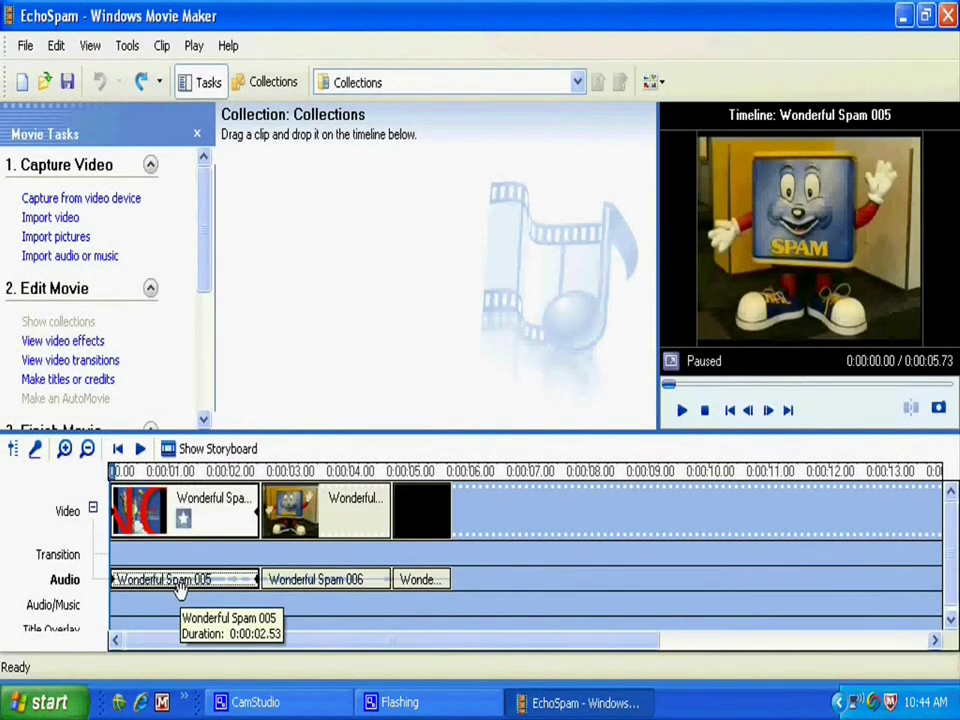
right_click(182, 590)
click(236, 268)
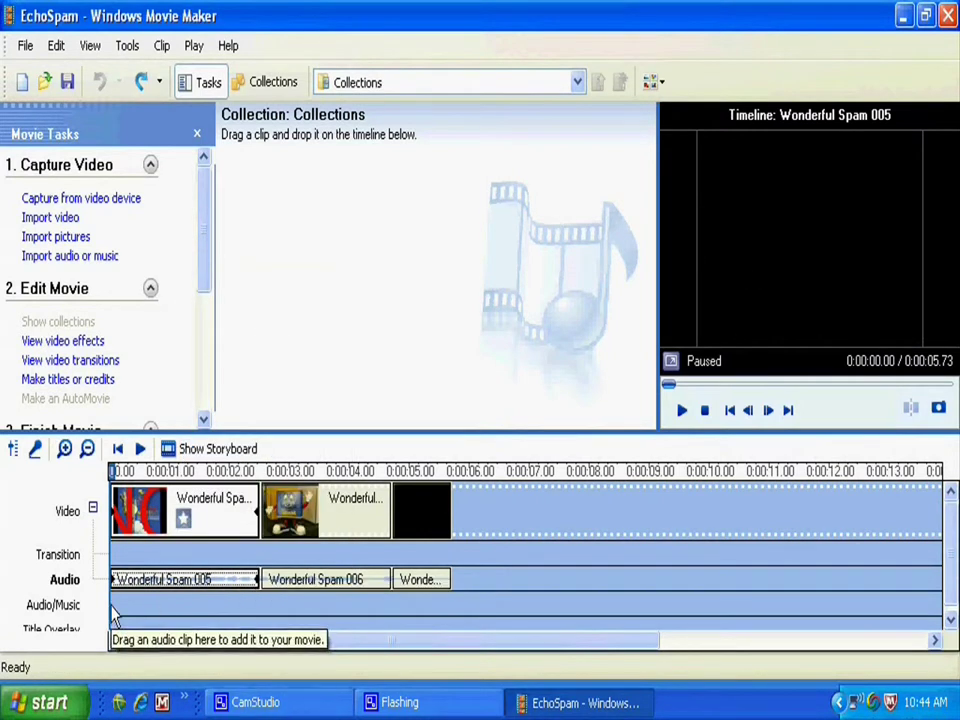
click(52, 606)
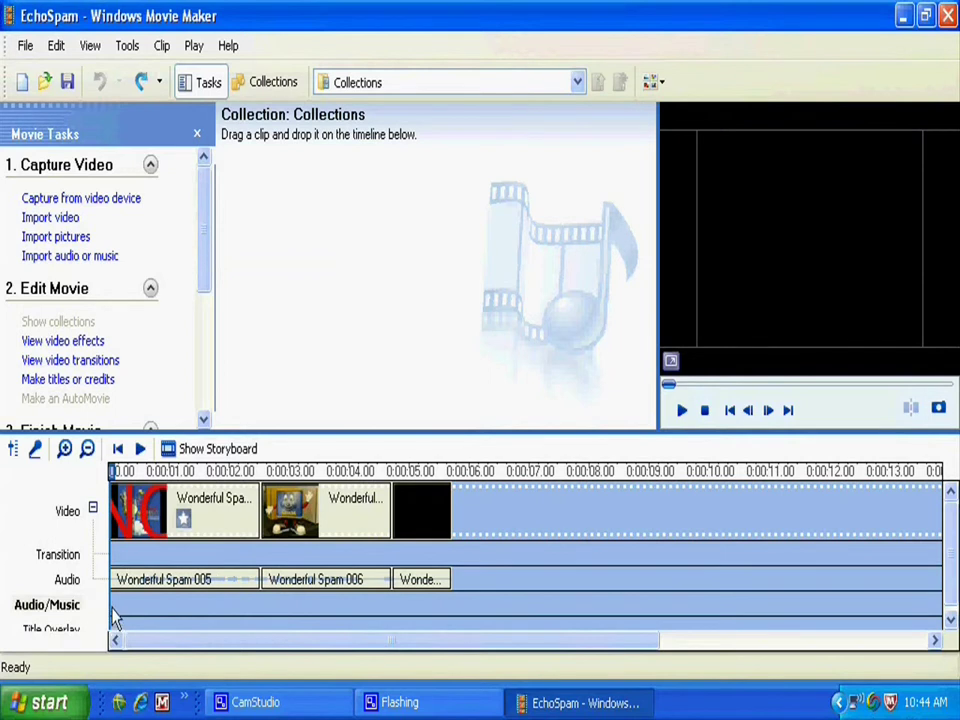
right_click(113, 617)
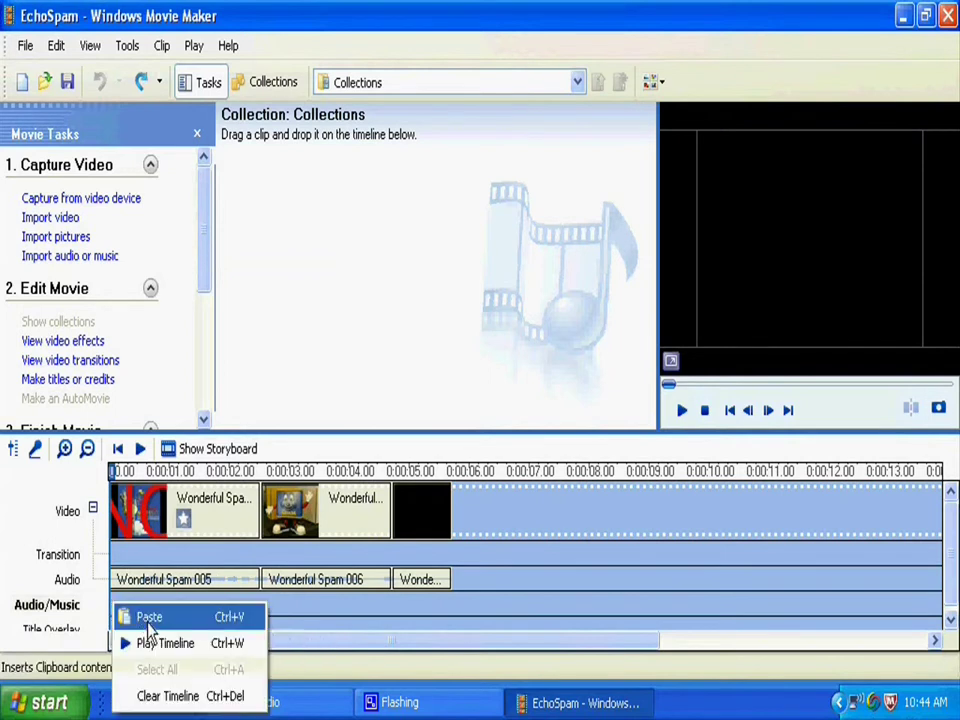
click(149, 619)
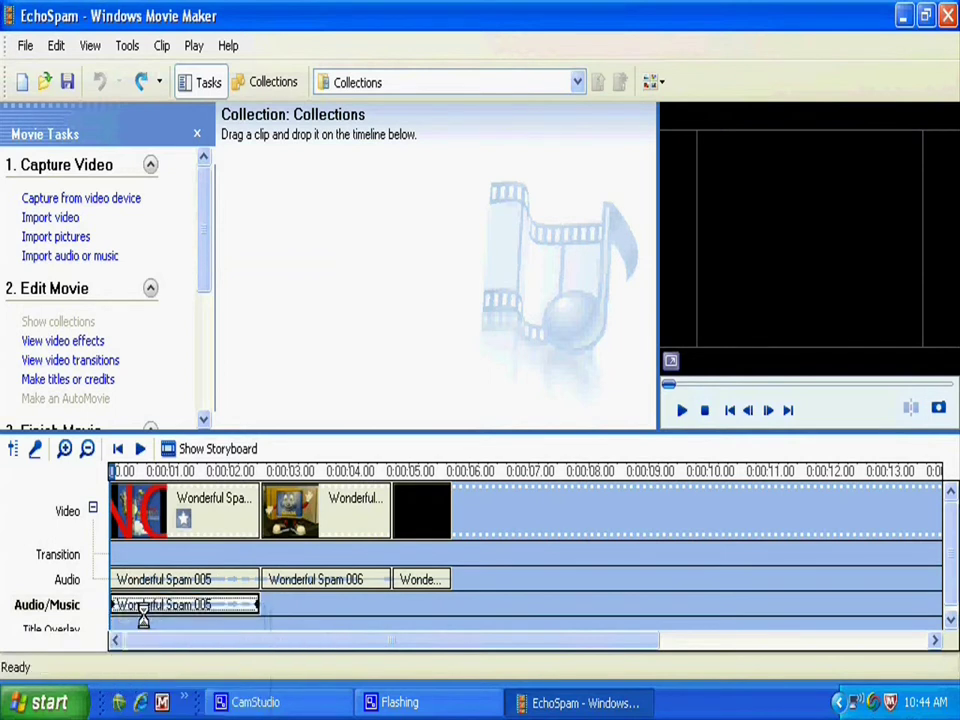
Copy the Wonderful Spam 006 audio clip and paste it on the Audio/Music track right after the Wonderful Spam 005 copy
click(318, 589)
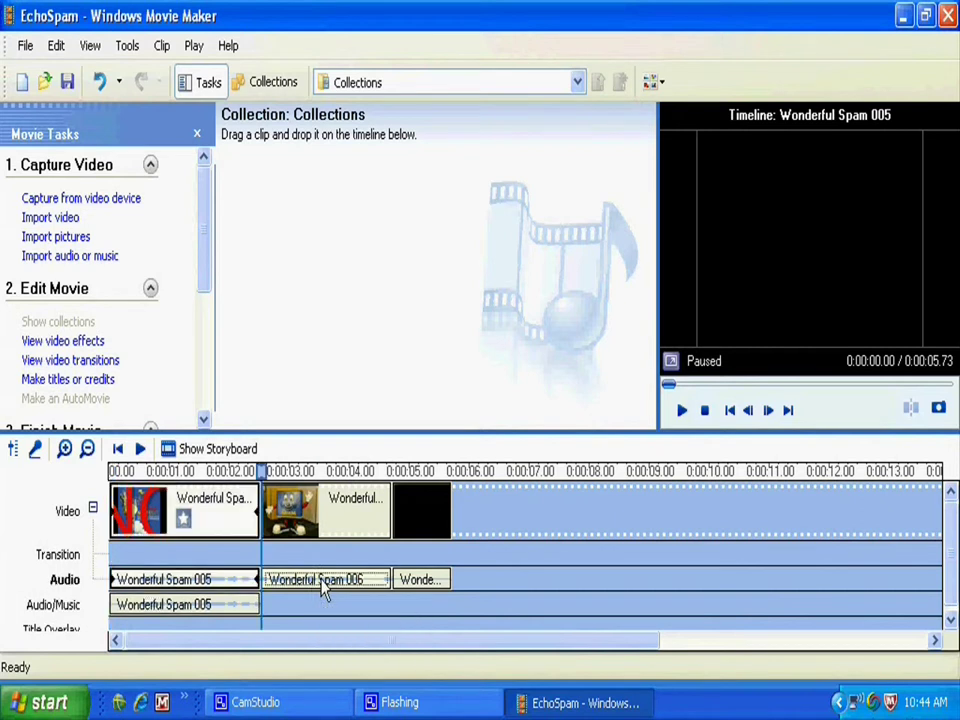
right_click(322, 590)
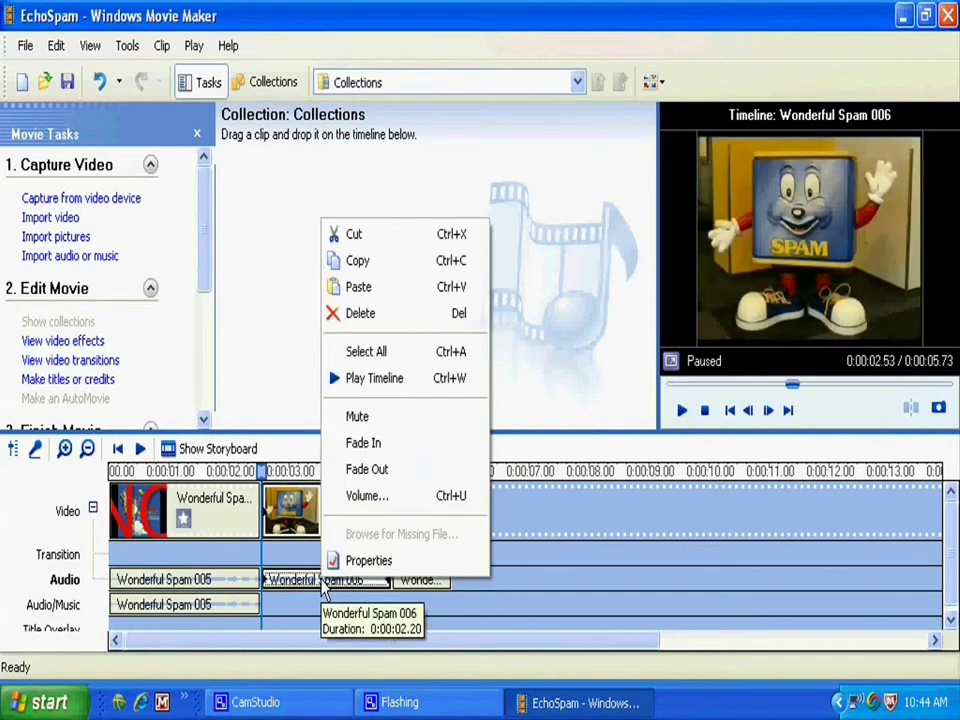
click(369, 265)
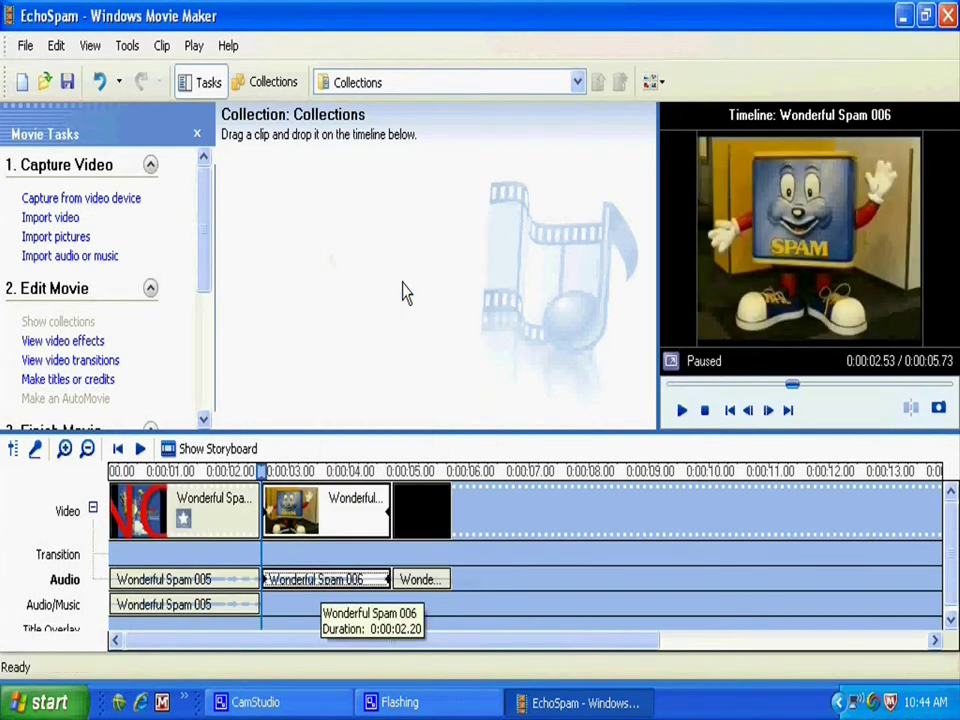
click(265, 610)
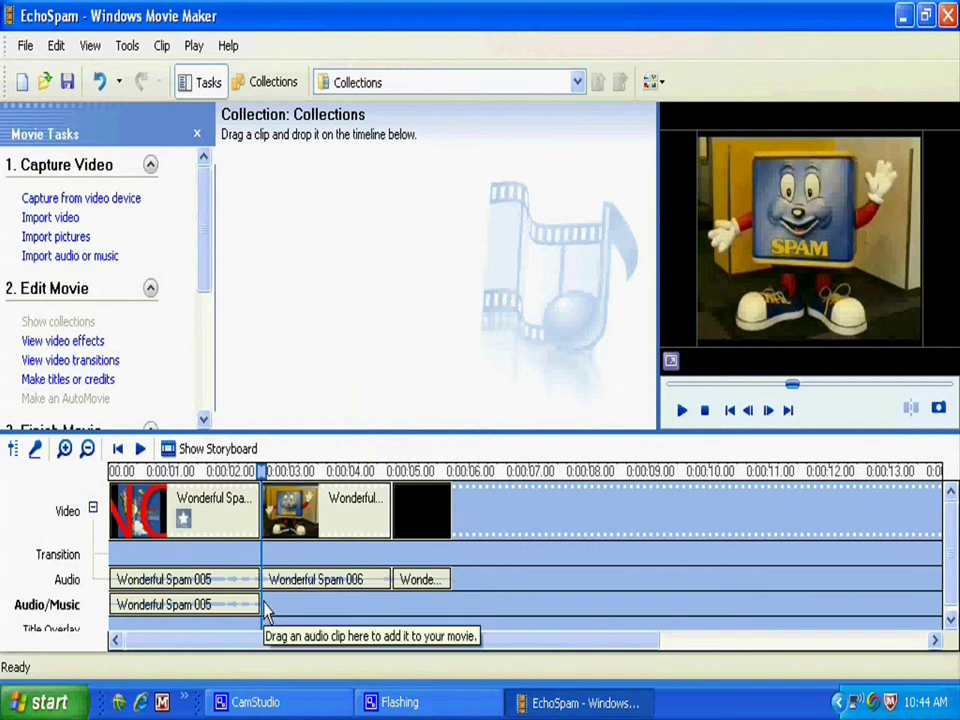
right_click(265, 610)
click(298, 618)
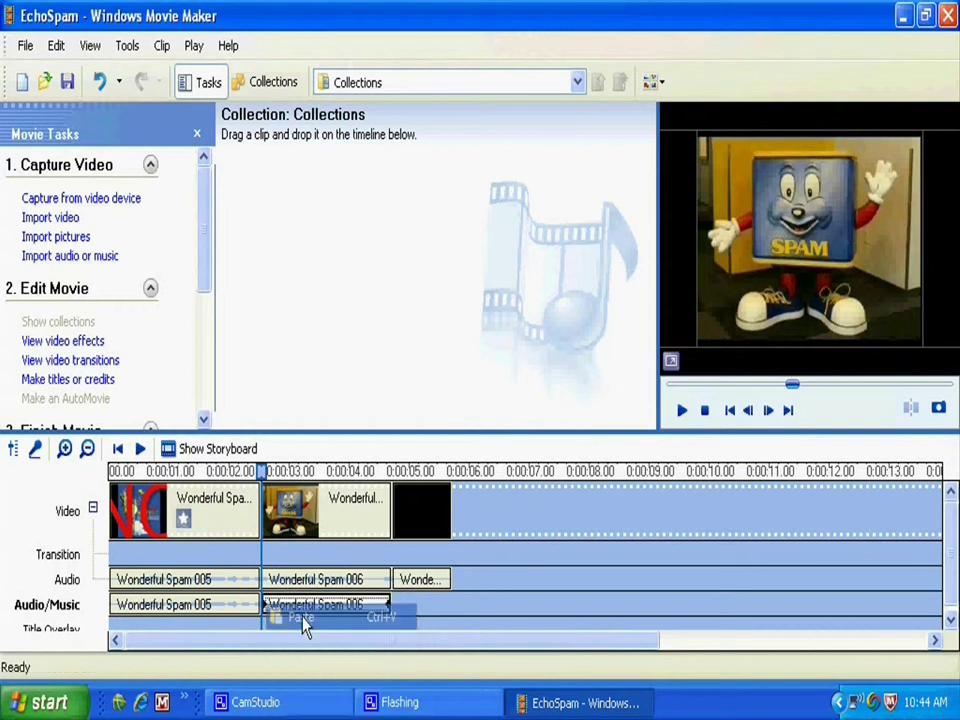
Copy the Wonderful Spam 007 audio clip and paste it on the Audio/Music track right after the Wonderful Spam 006 copy
click(426, 585)
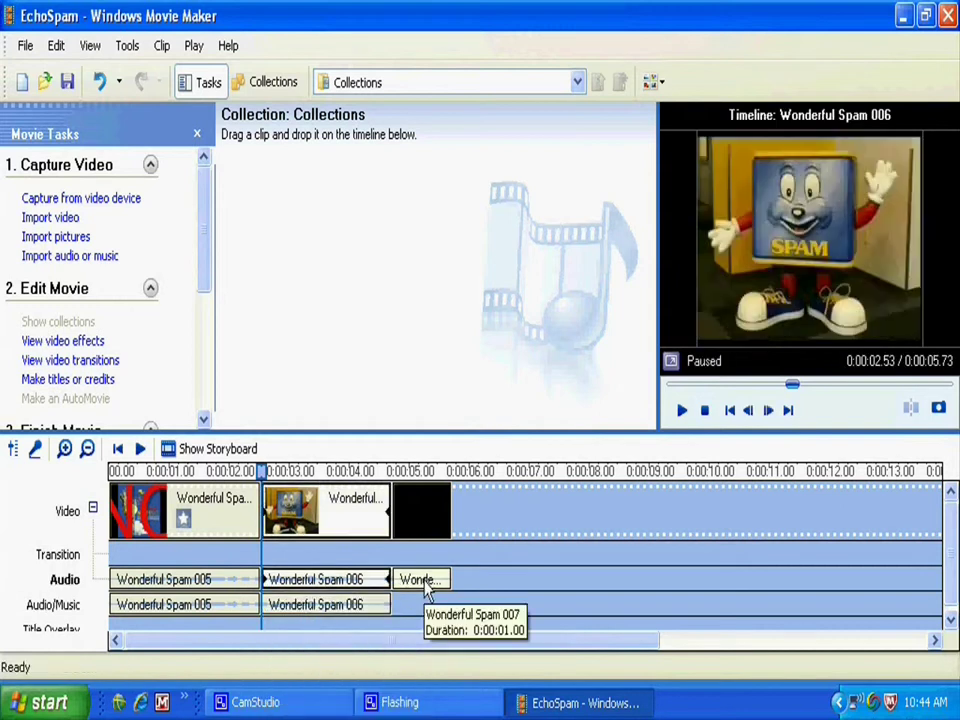
right_click(426, 588)
click(461, 266)
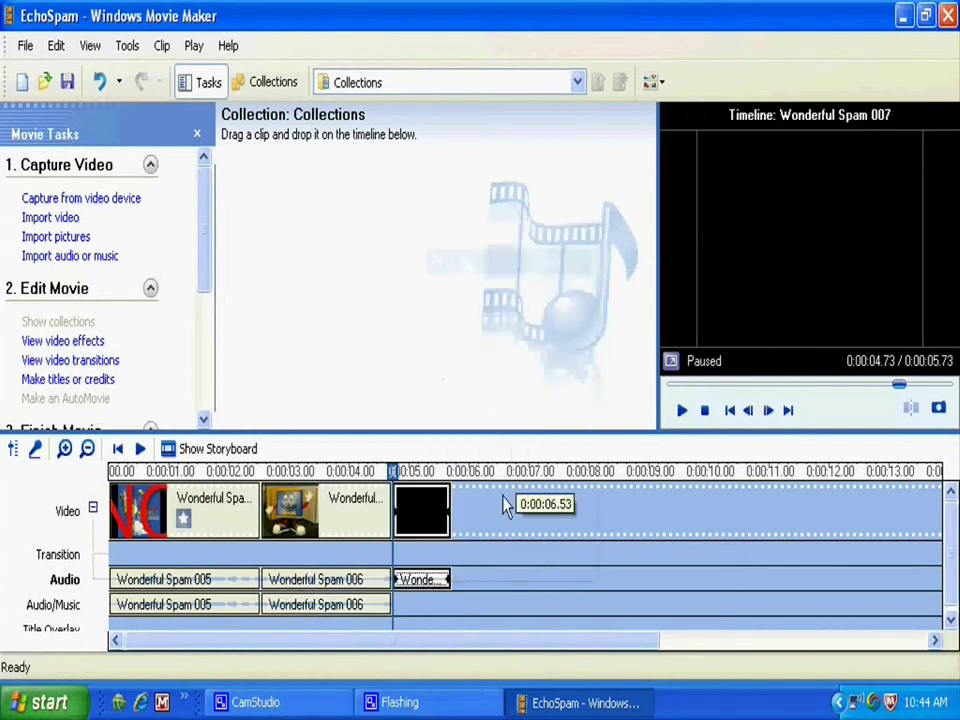
click(396, 608)
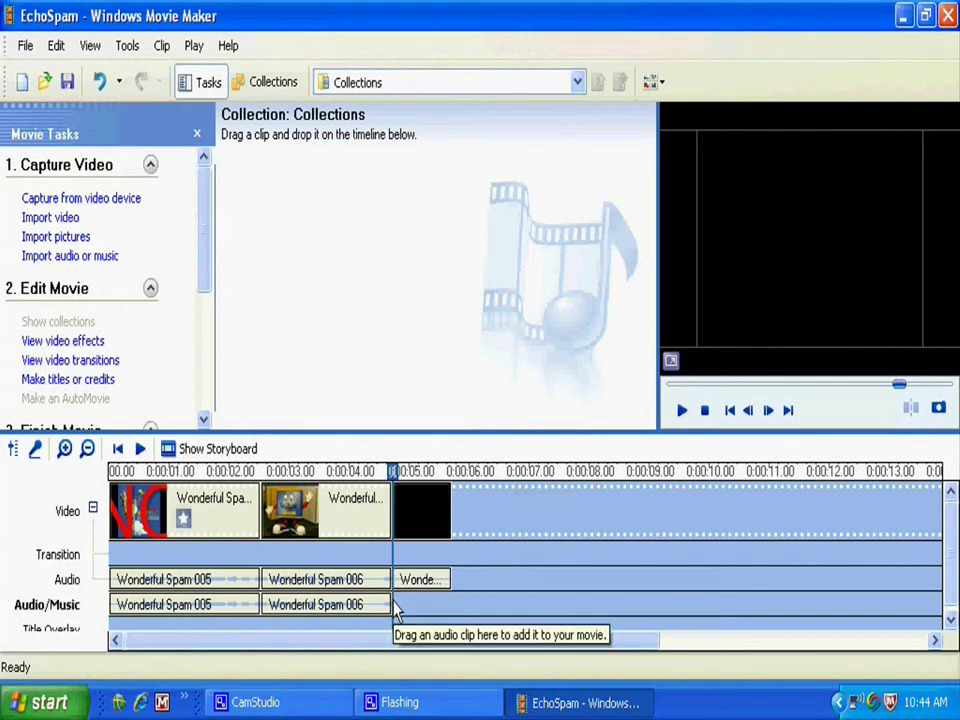
right_click(396, 607)
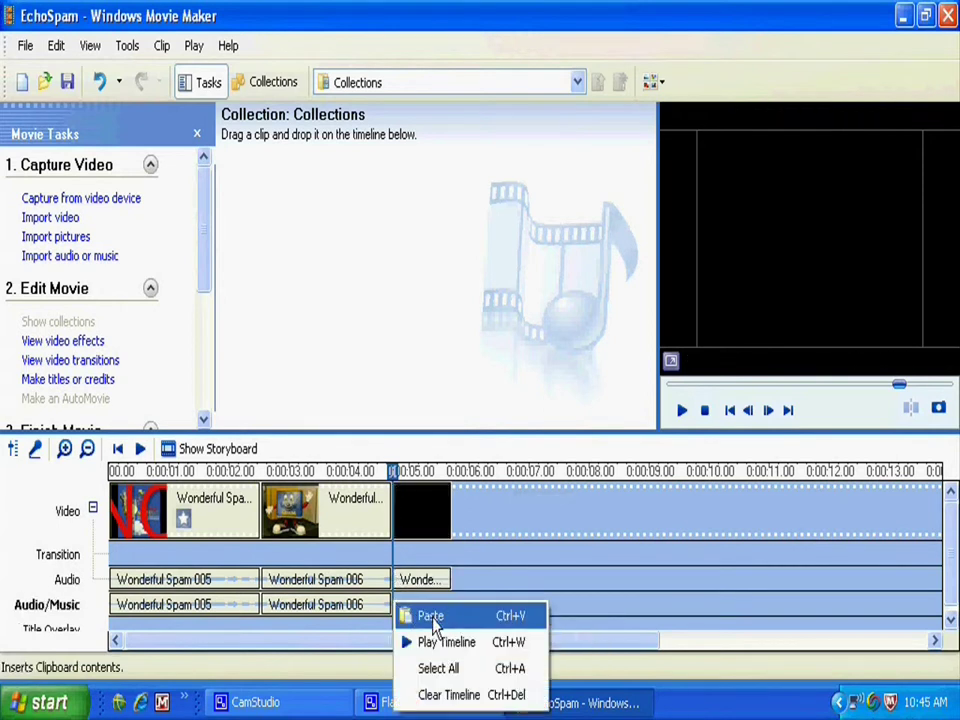
click(431, 616)
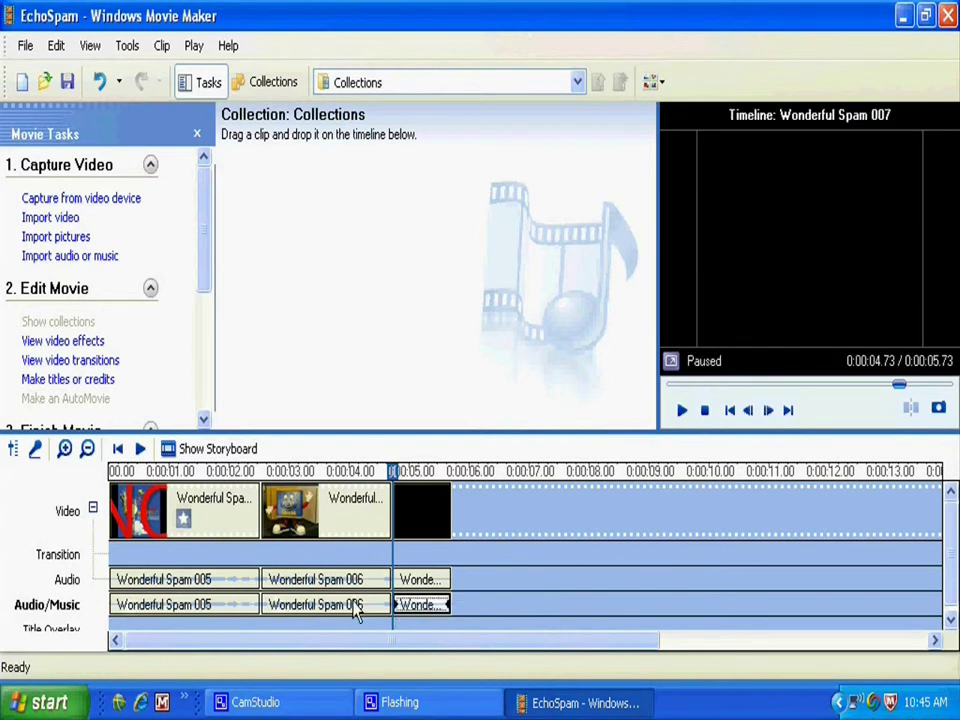
click(415, 398)
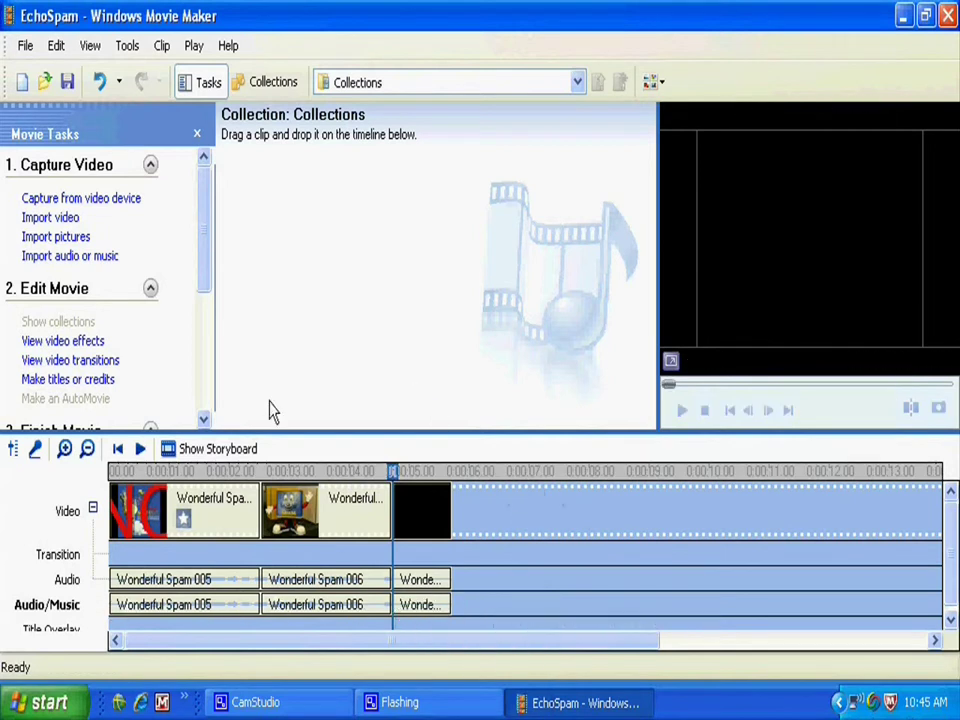
Offset the three Wonderful Spam copies on the Audio/Music track about 0.27 seconds behind the original audio, working from the last clip to the first
mouse_move(413, 607)
mouse_down()
mouse_move(427, 605)
mouse_move(413, 605)
mouse_up()
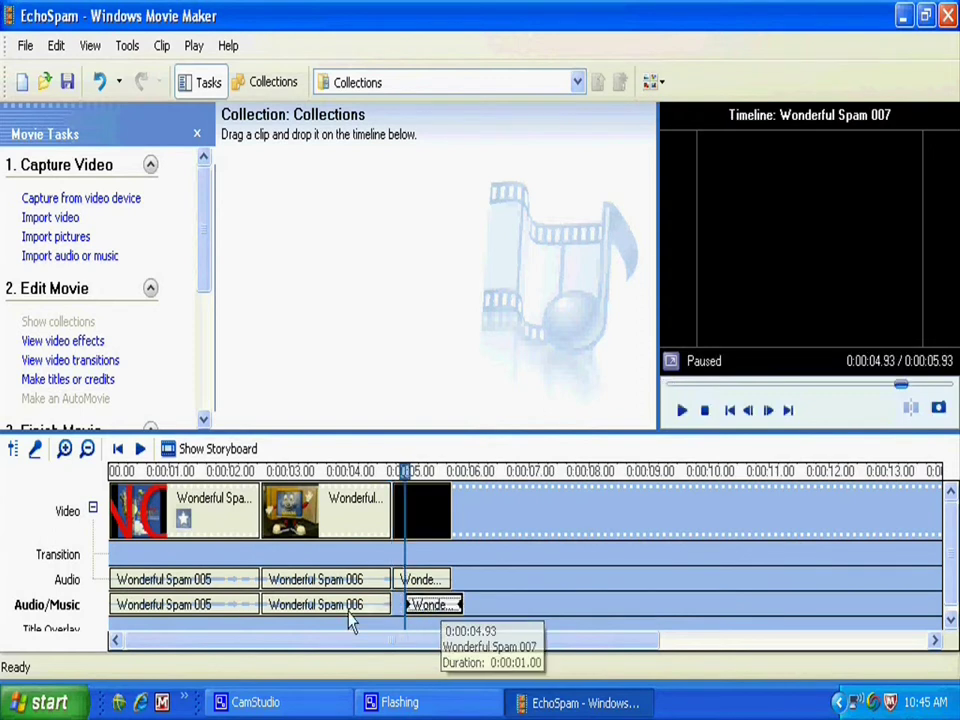
click(327, 606)
mouse_move(327, 606)
mouse_down()
mouse_move(349, 606)
mouse_move(337, 605)
mouse_up()
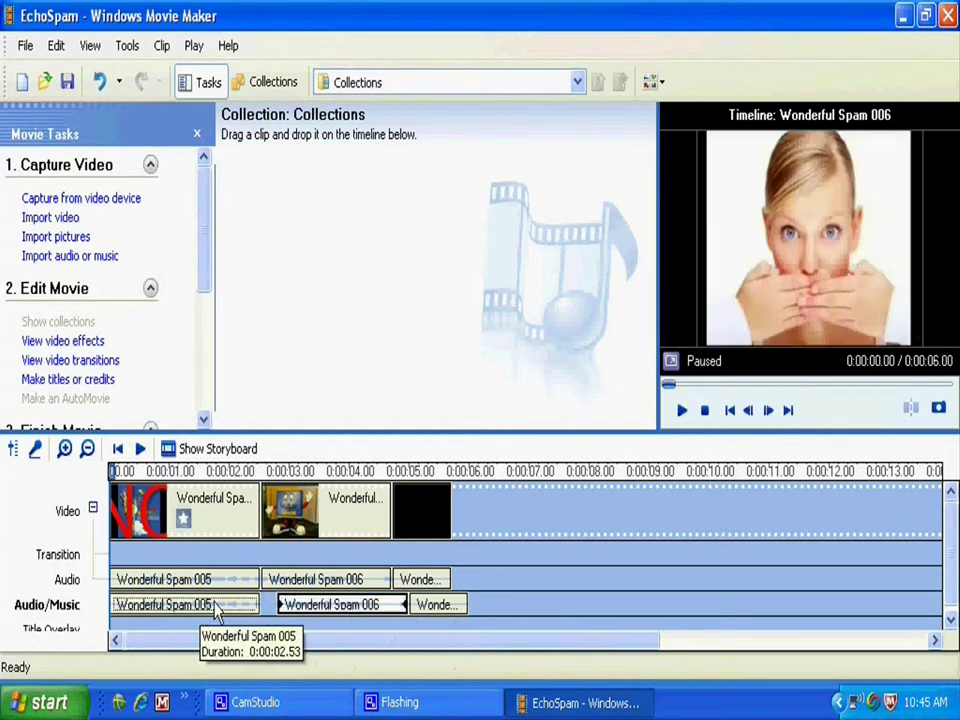
mouse_move(216, 612)
mouse_down()
mouse_move(242, 613)
mouse_move(219, 613)
mouse_up()
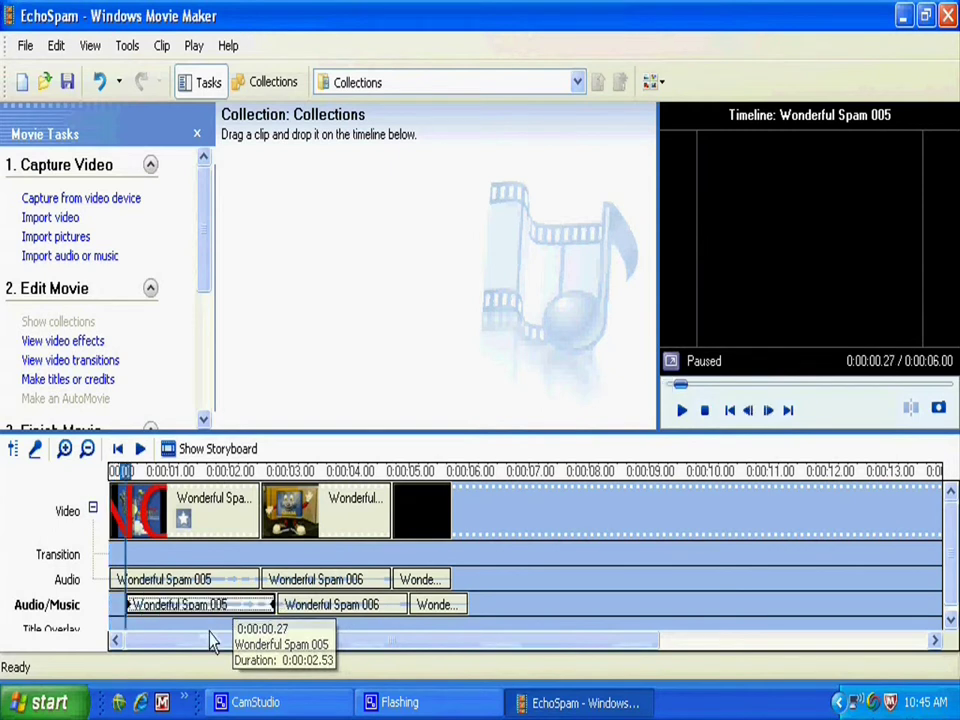
click(349, 337)
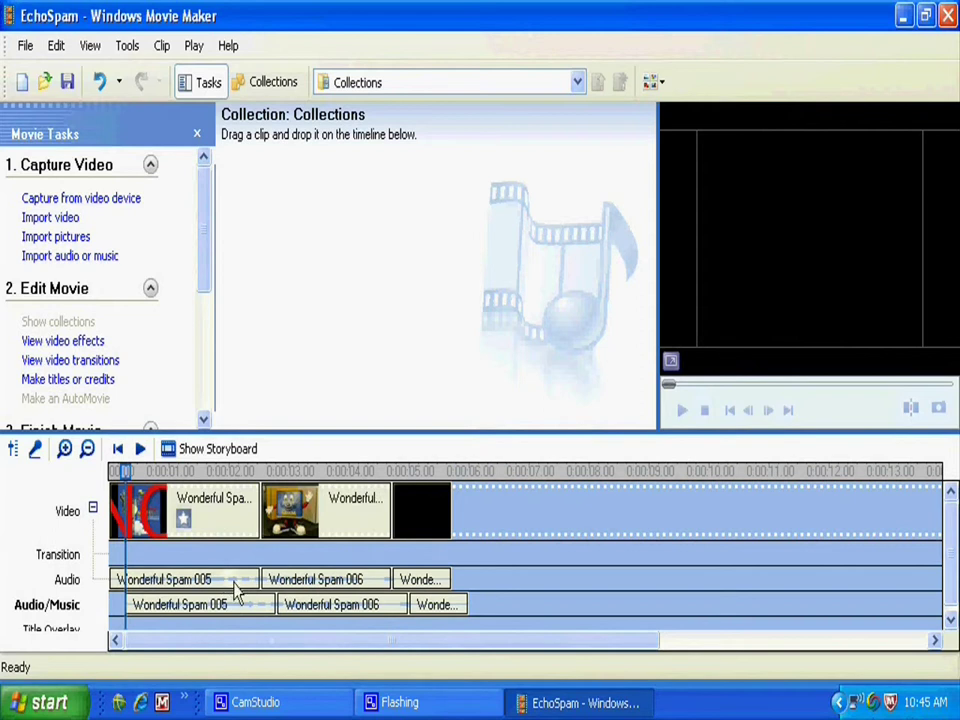